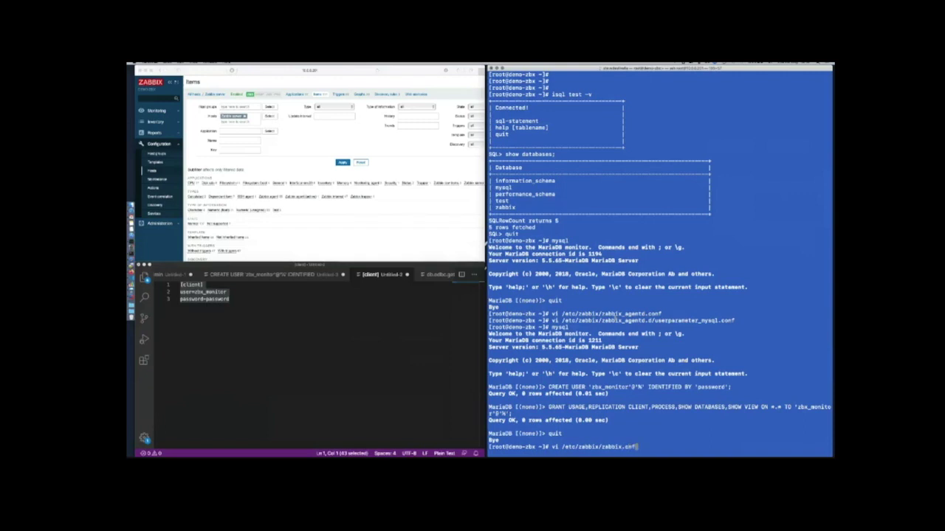
Create /etc/zabbix/zabbix.cnf in vi with a [client] section holding the monitoring user's login and password
key(Return)
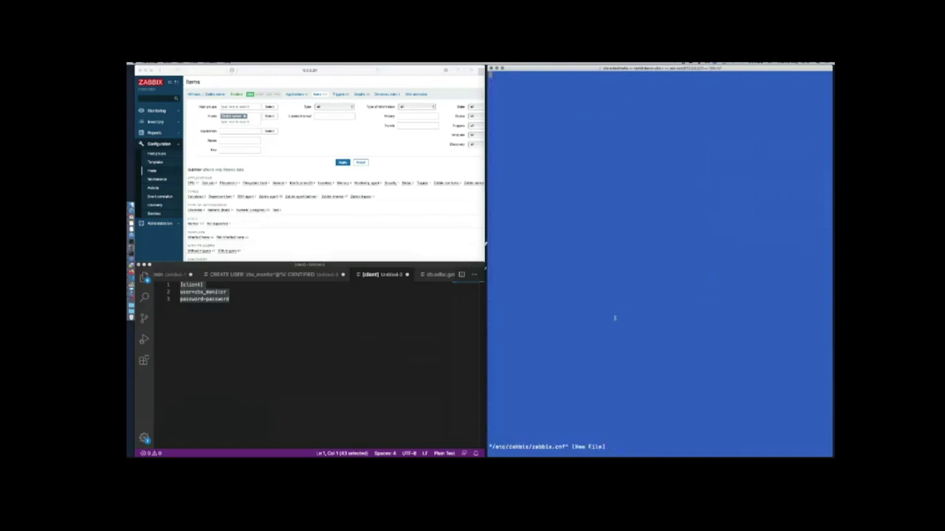
key(i)
key(super+v)
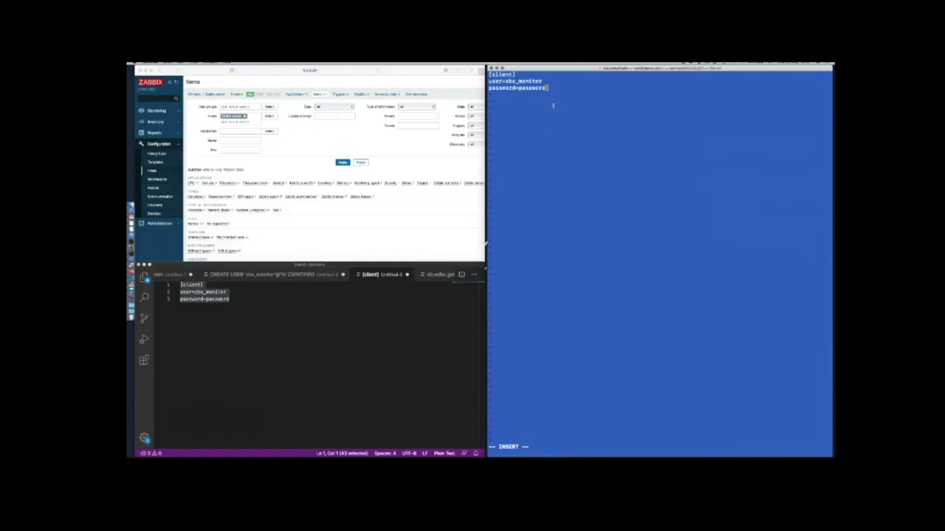
key(Escape)
text(:wq)
key(Return)
key(Return)
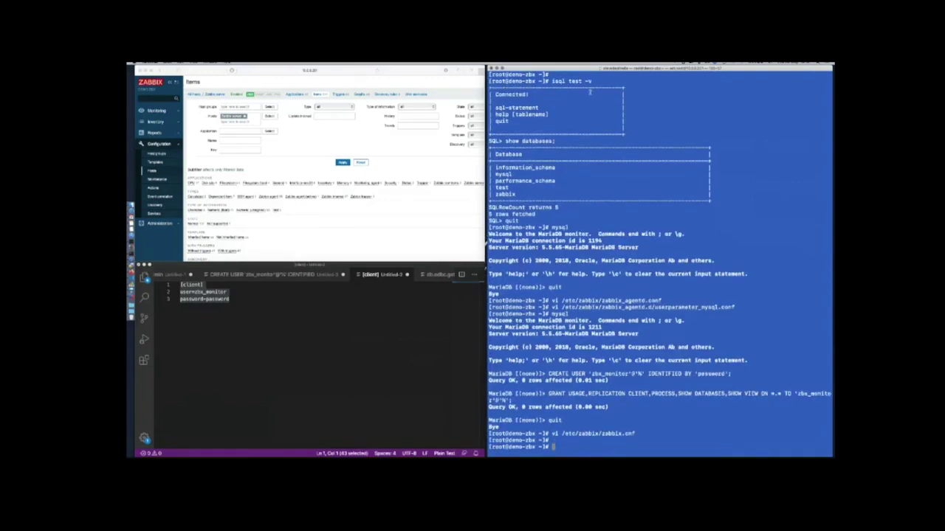
Create a new host named DB assigned to a new Databases host group
click(429, 233)
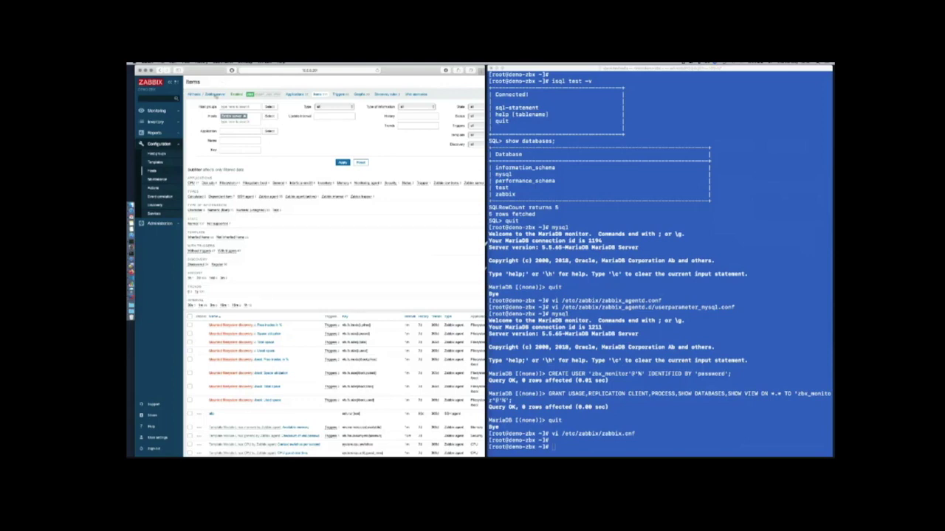
click(194, 95)
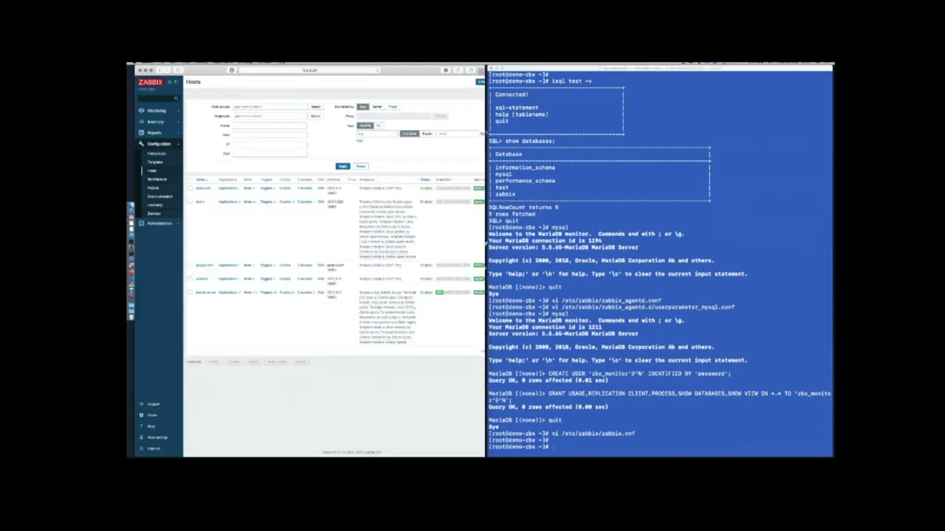
drag(487, 133, 632, 144)
click(639, 82)
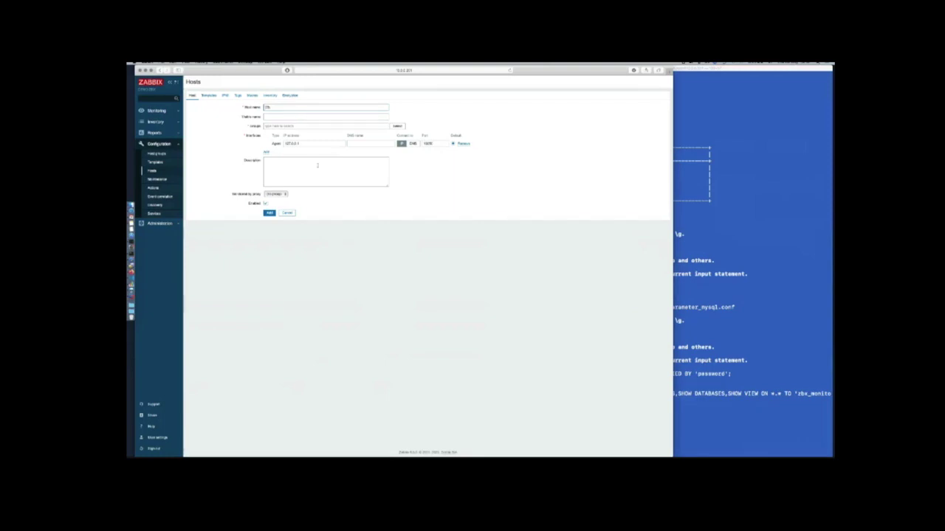
click(303, 126)
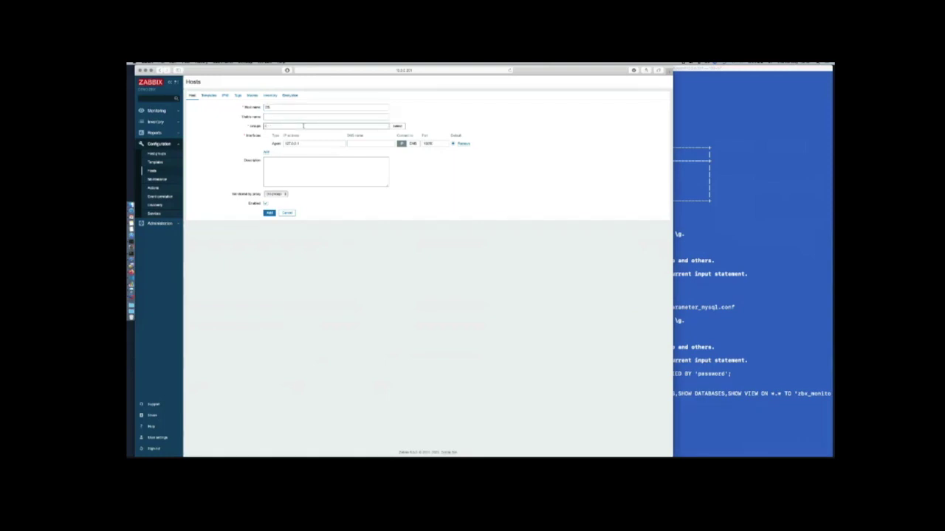
text(linux se)
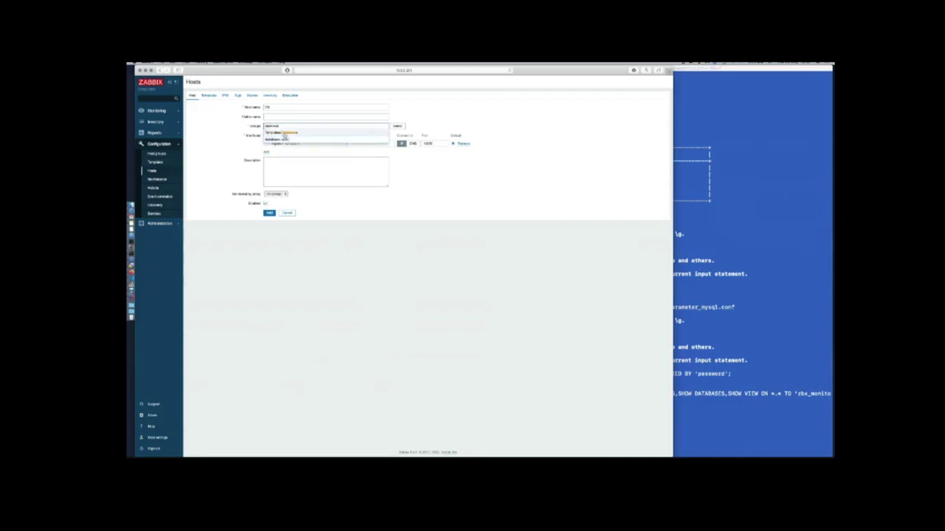
click(276, 138)
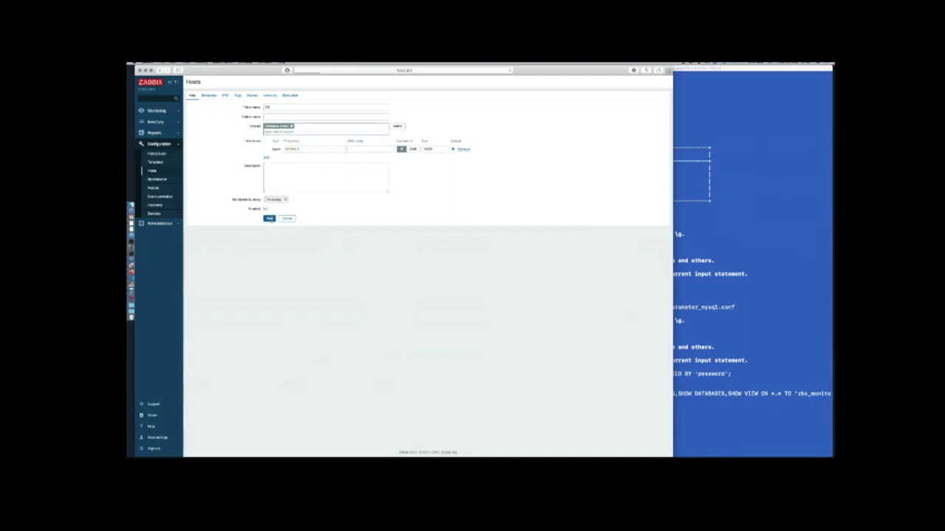
click(269, 218)
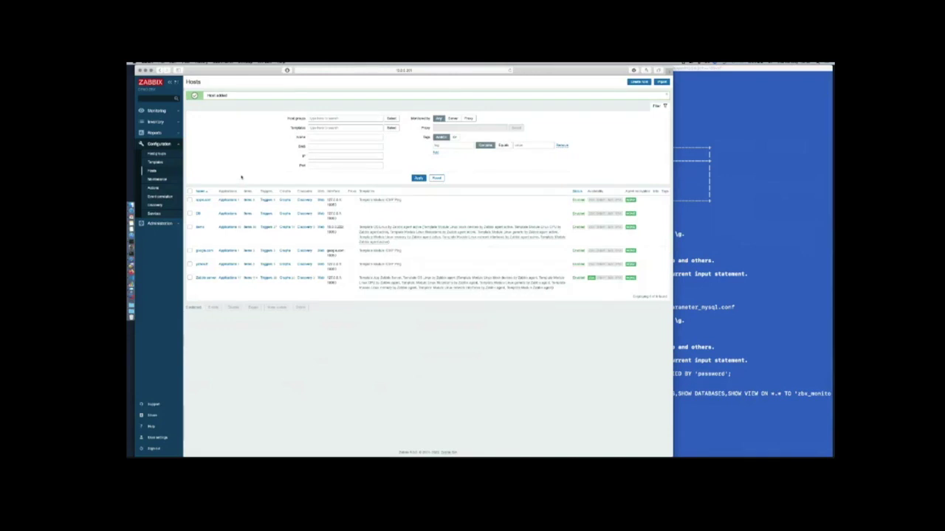
Link Template DB MySQL to host DB from its Templates tab and update the host
click(198, 214)
click(209, 103)
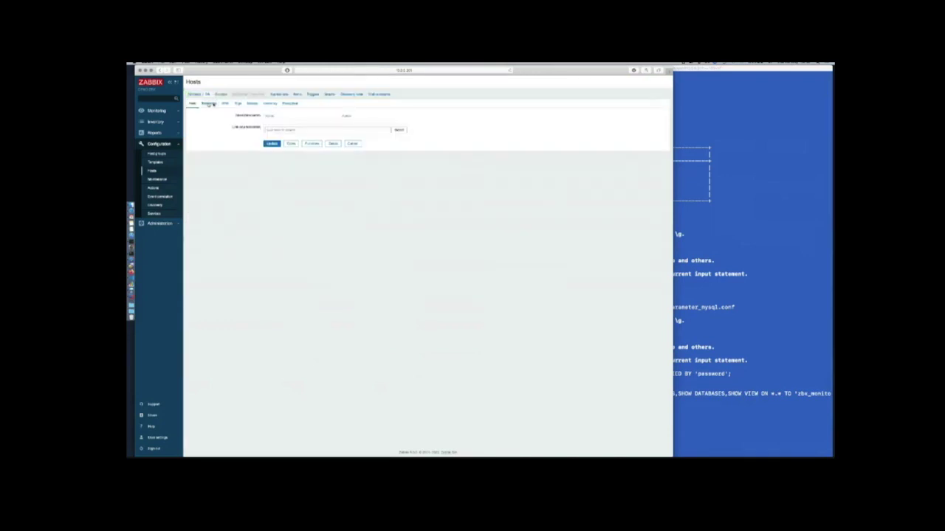
click(298, 131)
text(mysql)
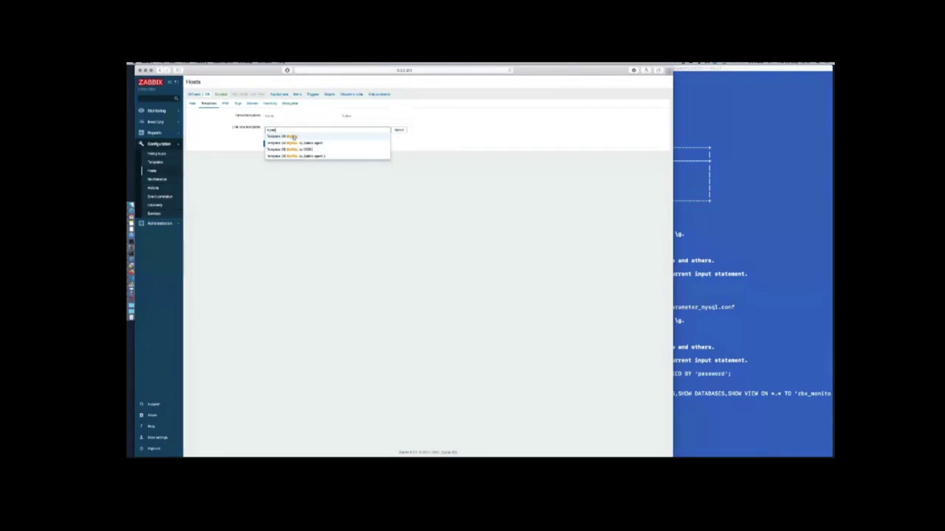
click(293, 138)
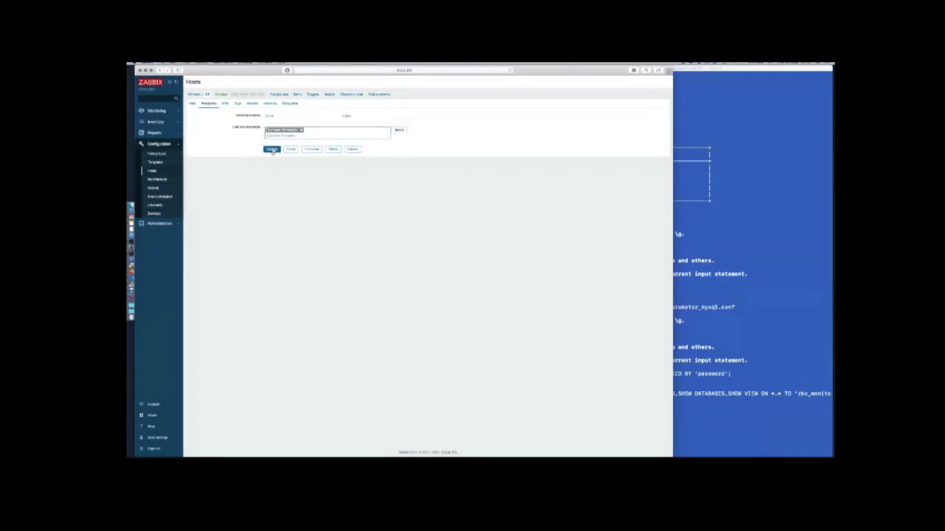
click(271, 149)
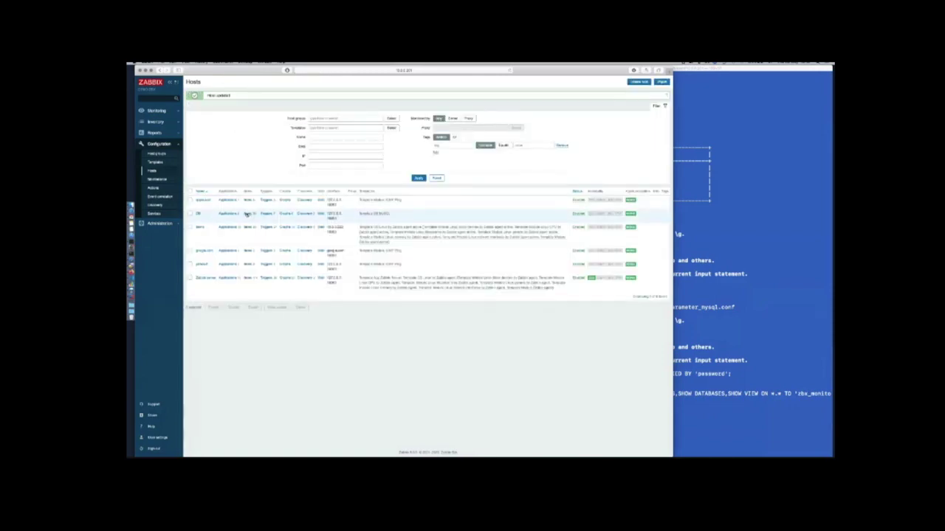
Browse through the DB host's list of MySQL items
click(248, 214)
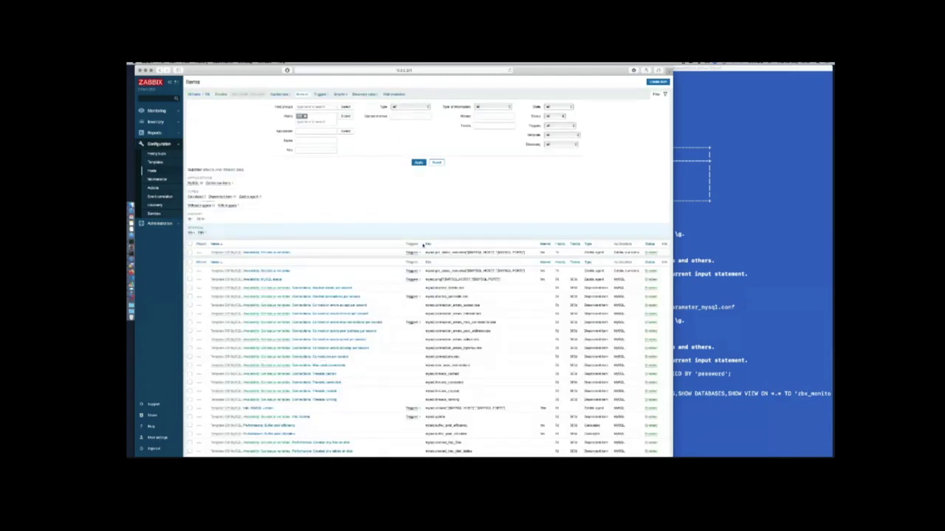
scroll(423, 246, down, 2)
scroll(423, 245, down, 5)
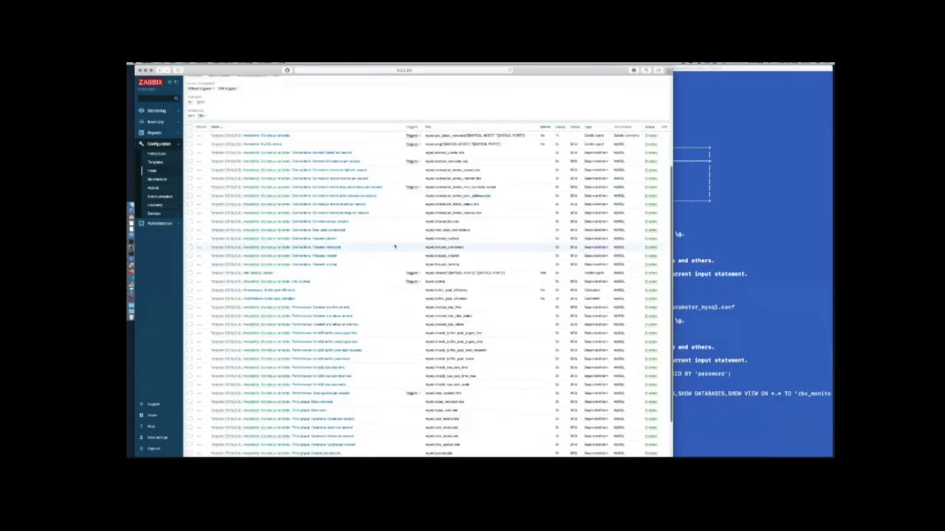
scroll(395, 245, down, 1)
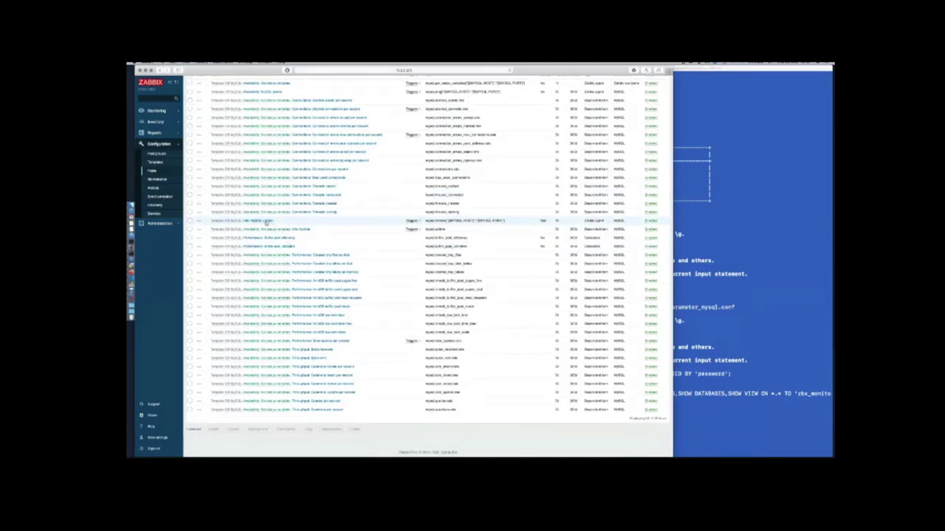
scroll(266, 221, up, 1)
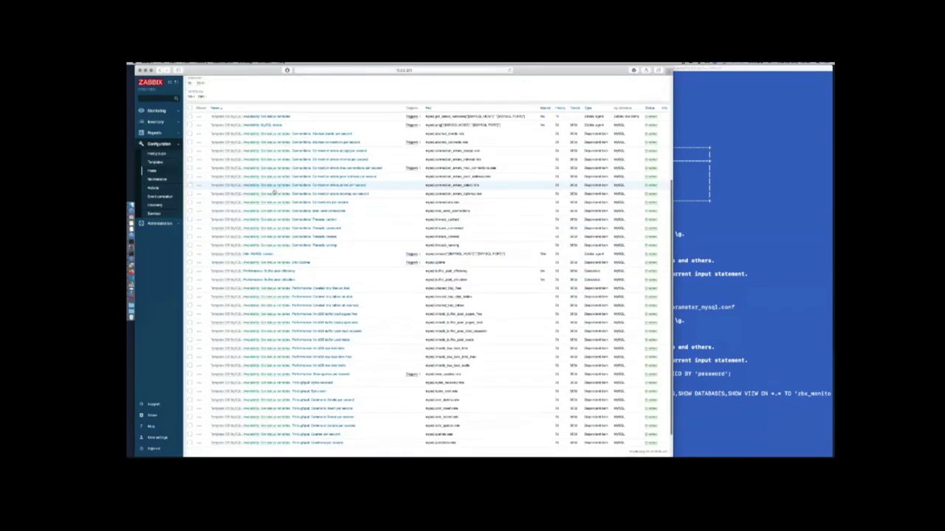
Inspect the first MySQL item's settings without saving, then view the mysql templates list
click(288, 109)
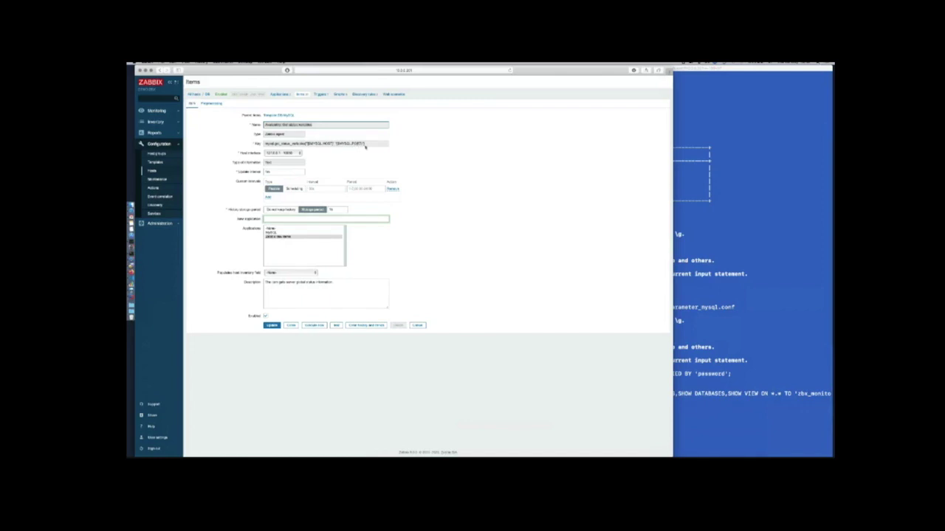
click(417, 326)
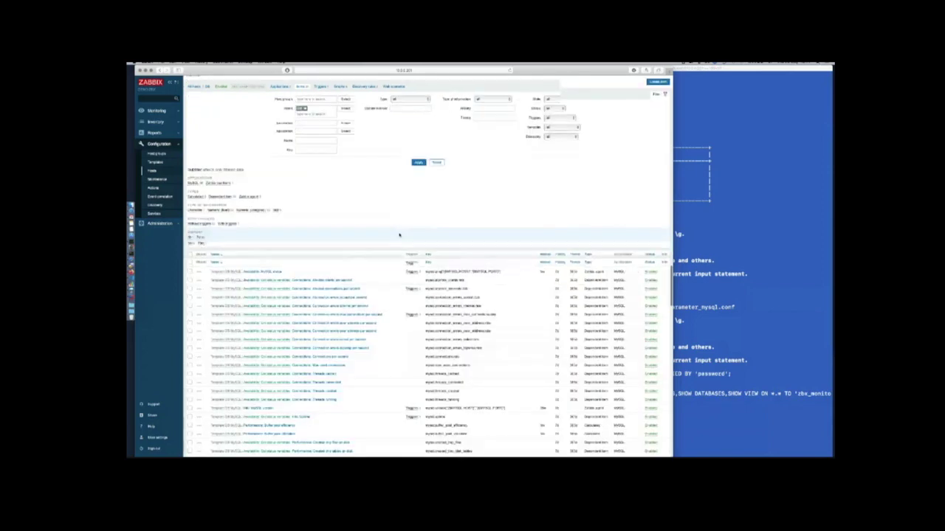
scroll(399, 235, down, 5)
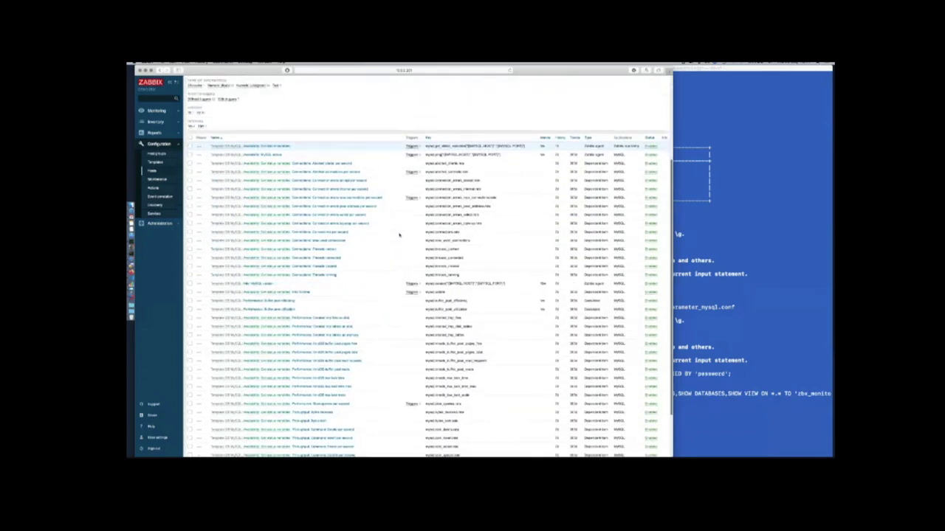
scroll(399, 235, up, 5)
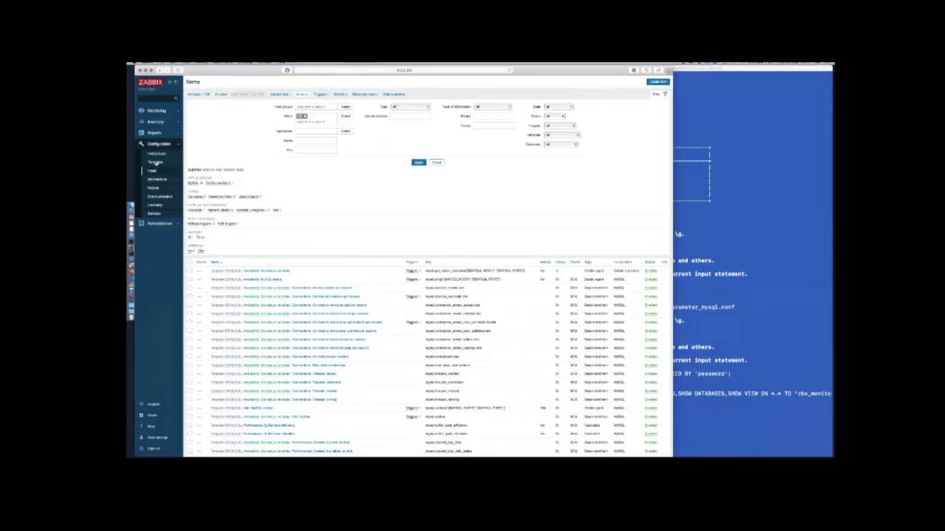
click(155, 162)
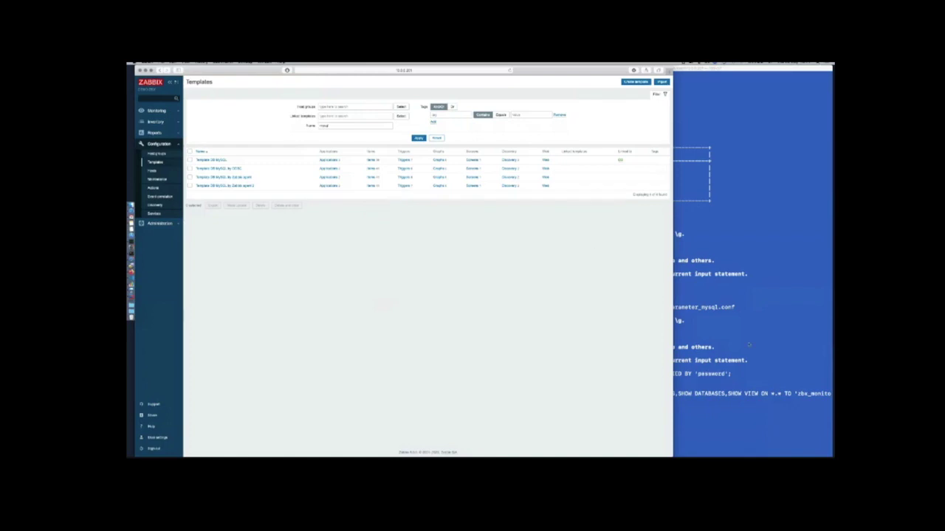
key(super+Tab)
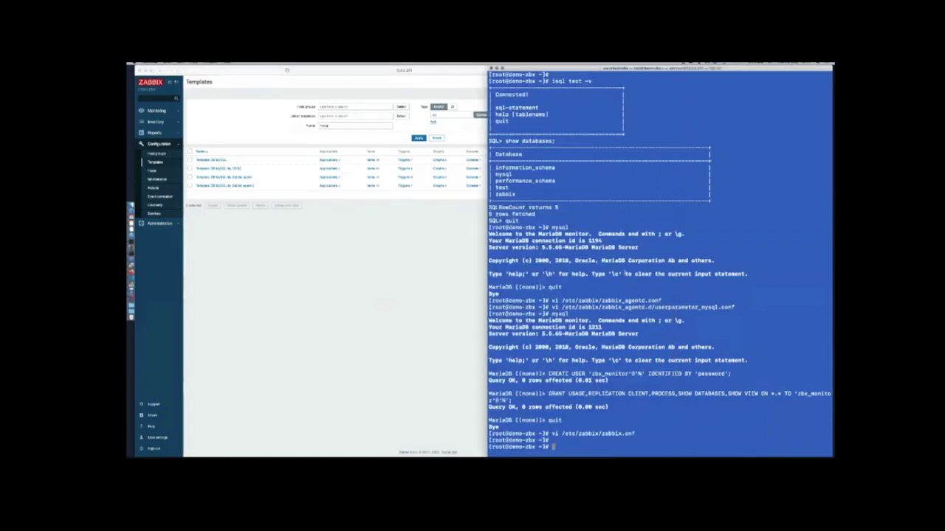
Open userparameter_mysql.conf in vi and mark its --defaults-file=$3 argument, with VS Code alongside
text(vi /etc/zabbix/zabbix_agentd.d/userparameter_mysql.conf)
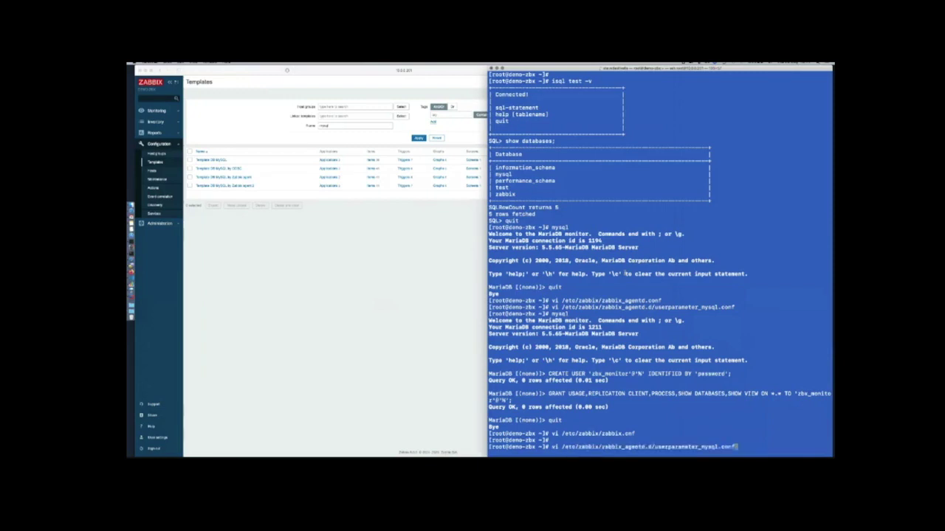
key(Return)
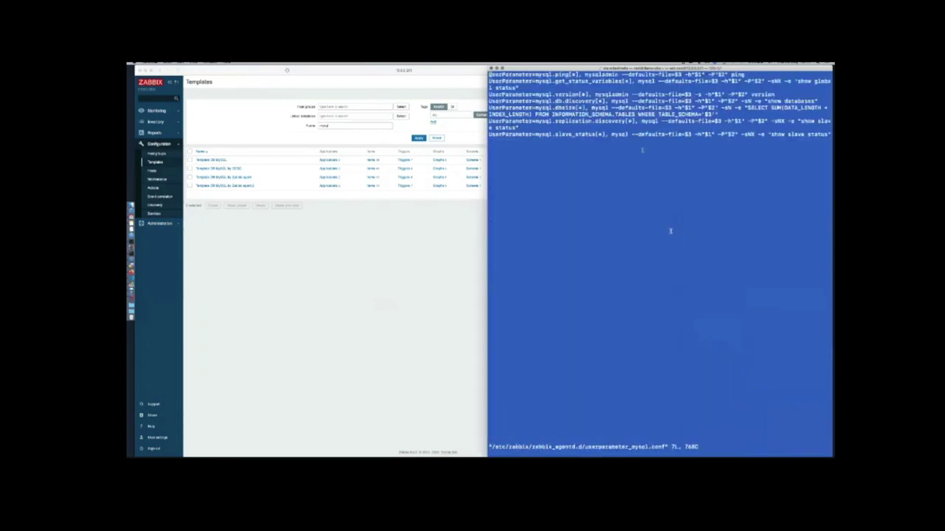
drag(632, 134, 692, 136)
click(411, 229)
key(ctrl+Up)
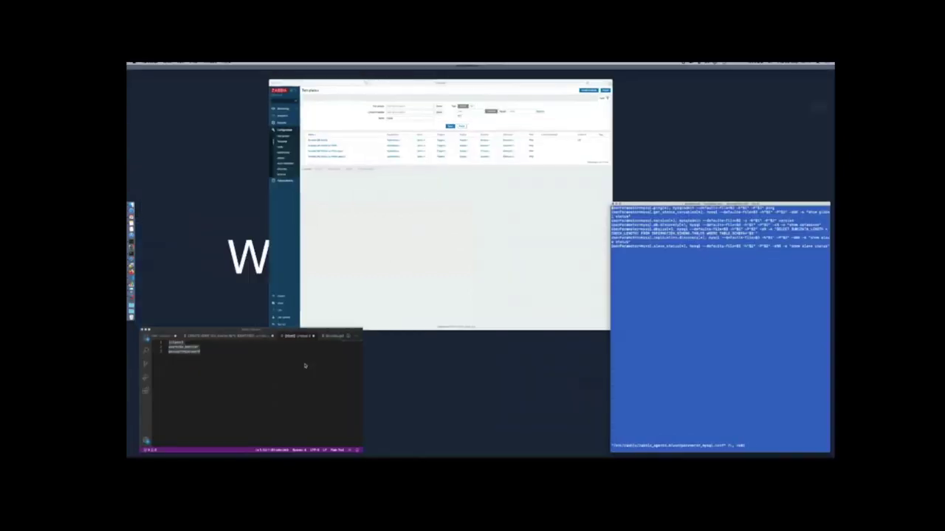
click(325, 347)
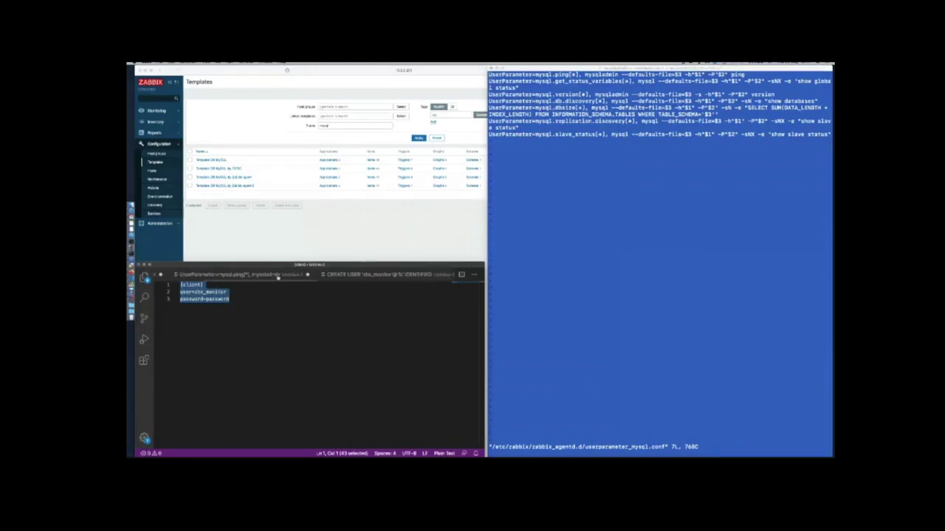
Replace userparameter_mysql.conf's contents with the seven simplified UserParameter lines from VS Code and save
click(278, 276)
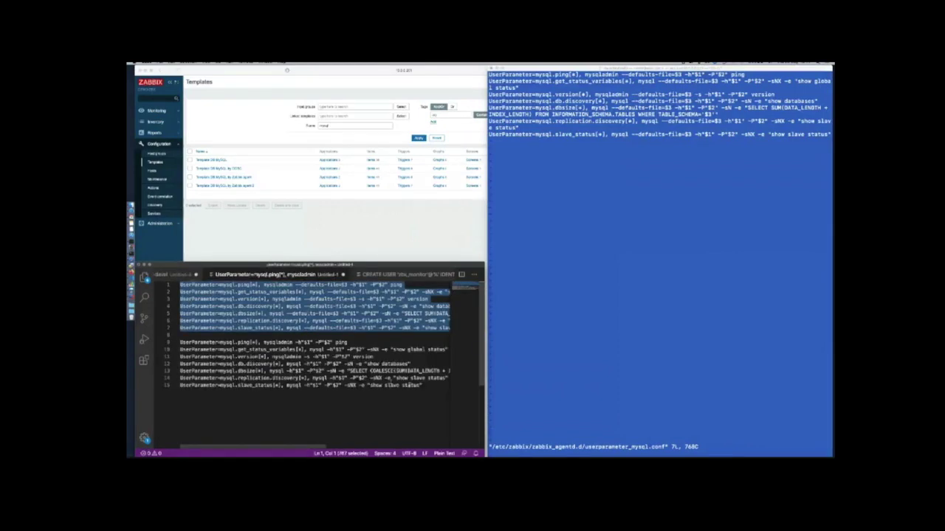
drag(426, 386, 176, 345)
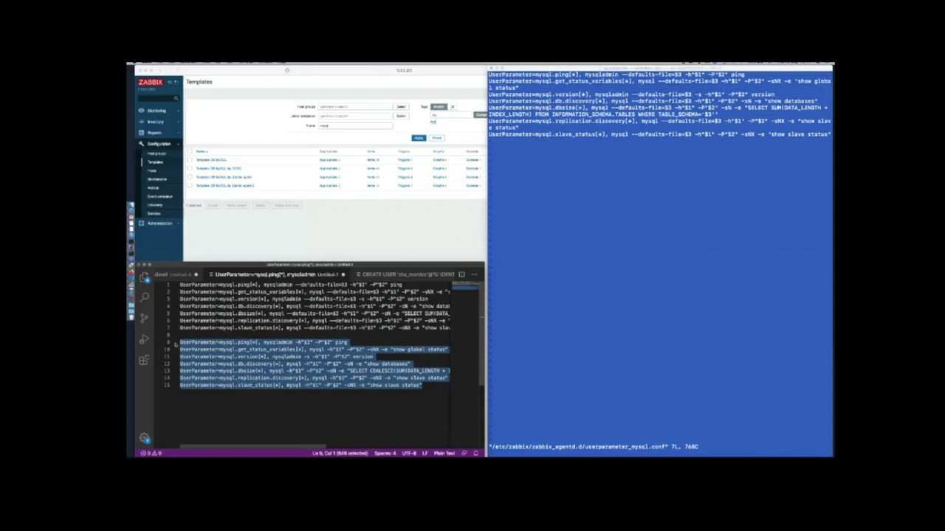
click(658, 284)
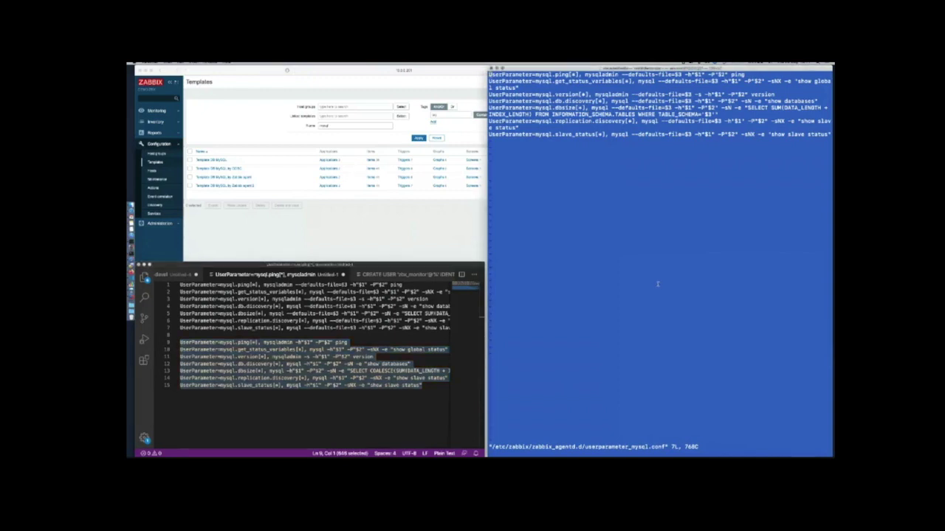
key(d)
key(d)
key(d)
key(d)
key(d)
key(d)
key(d)
key(d)
key(d)
key(d)
key(d)
key(d)
key(d)
key(d)
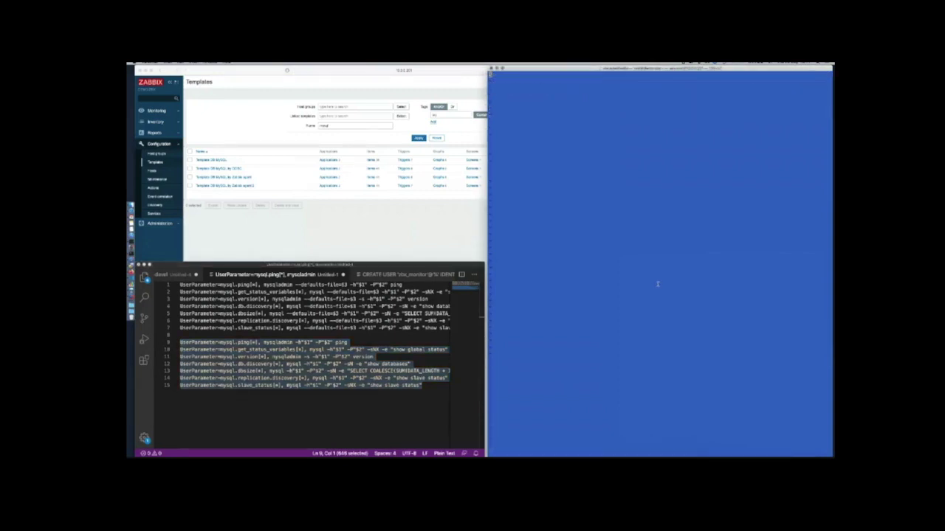
key(super+v)
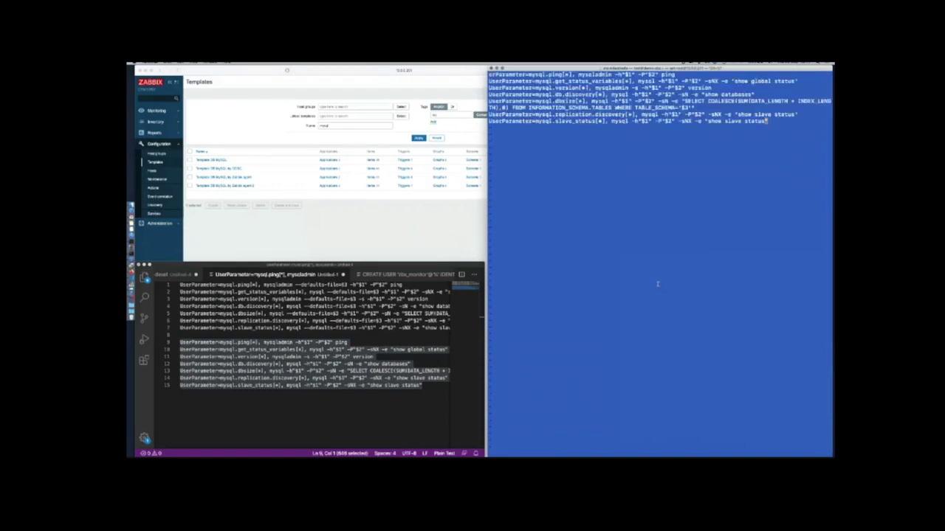
key(Return)
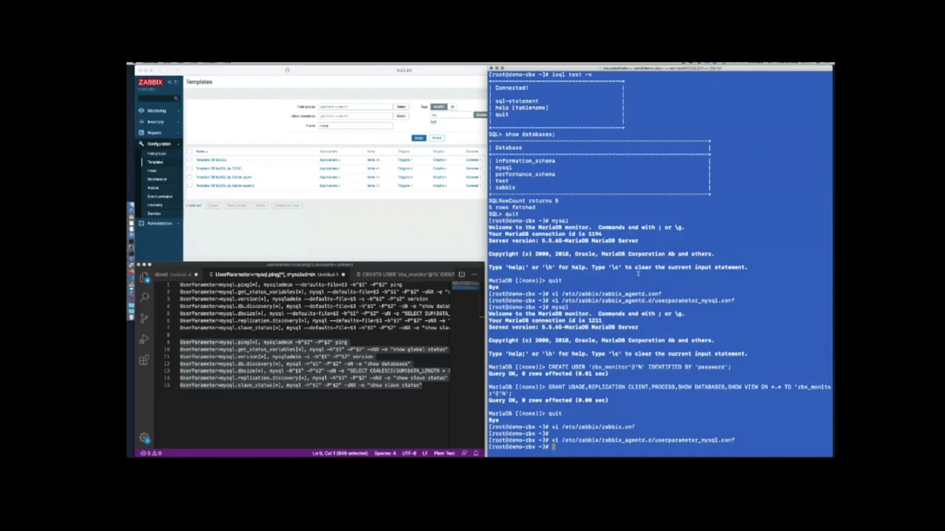
Restart zabbix-agent with systemctl, then check its status with systemctl status zabbix-agent
text(systemctl restart zabbix-agent)
key(ctrl+u)
key(Return)
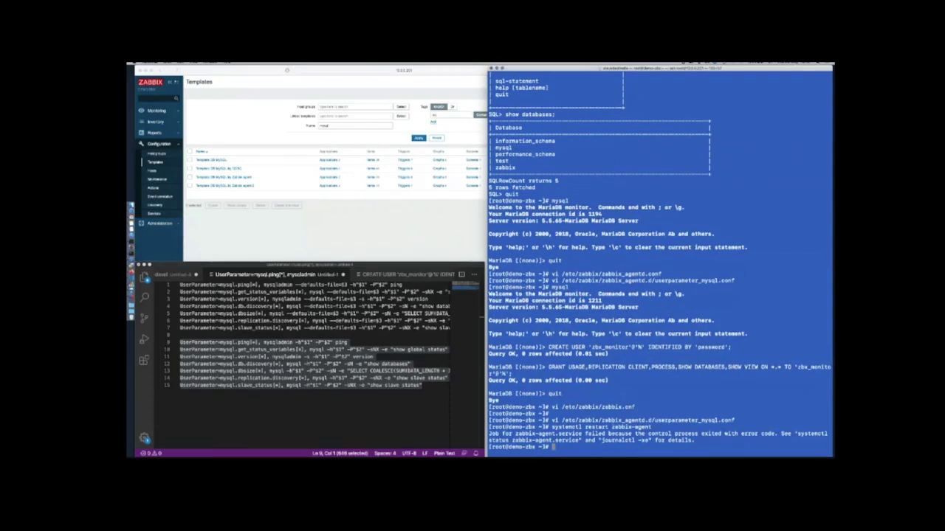
key(Up)
key(Left)
key(Left)
key(Left)
key(Left)
key(Left)
key(Left)
key(Left)
key(Left)
key(Left)
key(Left)
key(Left)
key(Left)
key(Left)
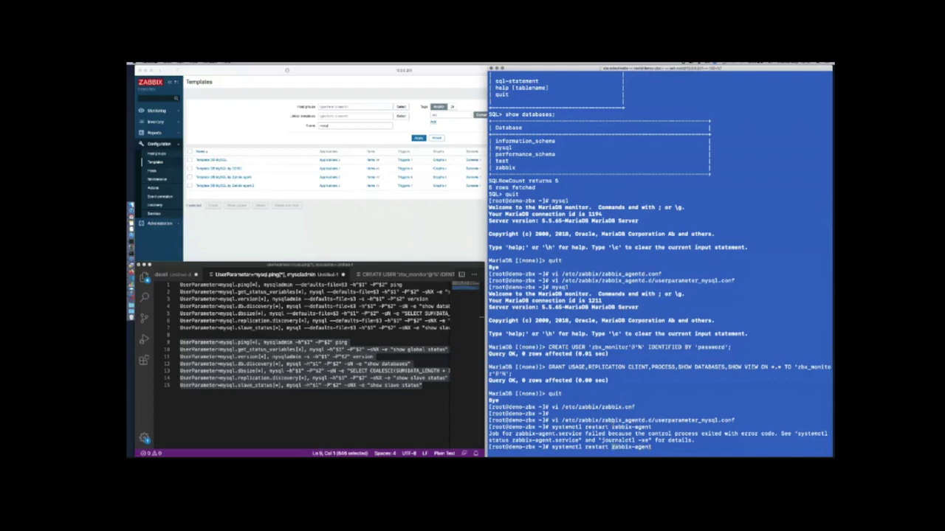
key(BackSpace)
key(BackSpace)
key(BackSpace)
key(BackSpace)
key(BackSpace)
key(BackSpace)
key(BackSpace)
text(st)
key(Down)
key(Up)
text(atus)
key(Return)
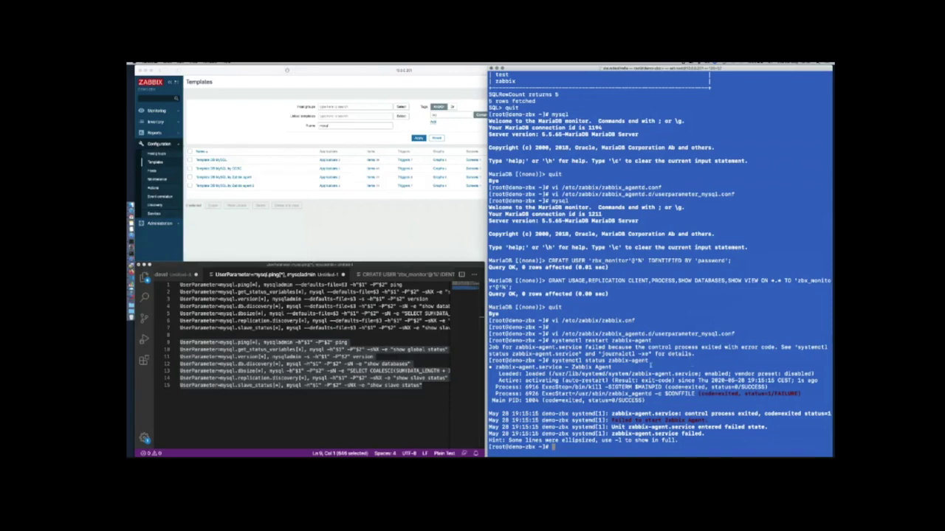
Read journalctl -xe to find the unknown parameter 'erParameter' causing the agent failure
drag(599, 354, 646, 354)
text(journalctl -xe)
key(Return)
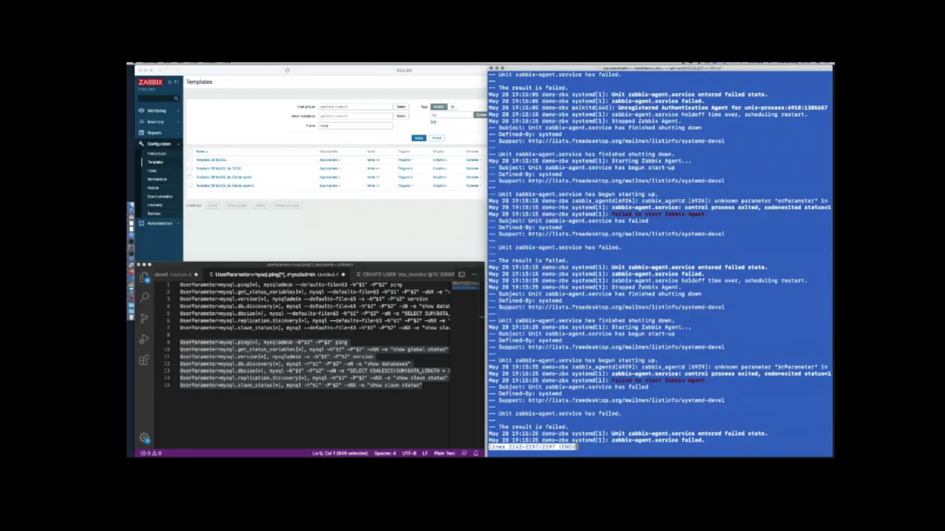
drag(778, 367, 816, 367)
key(q)
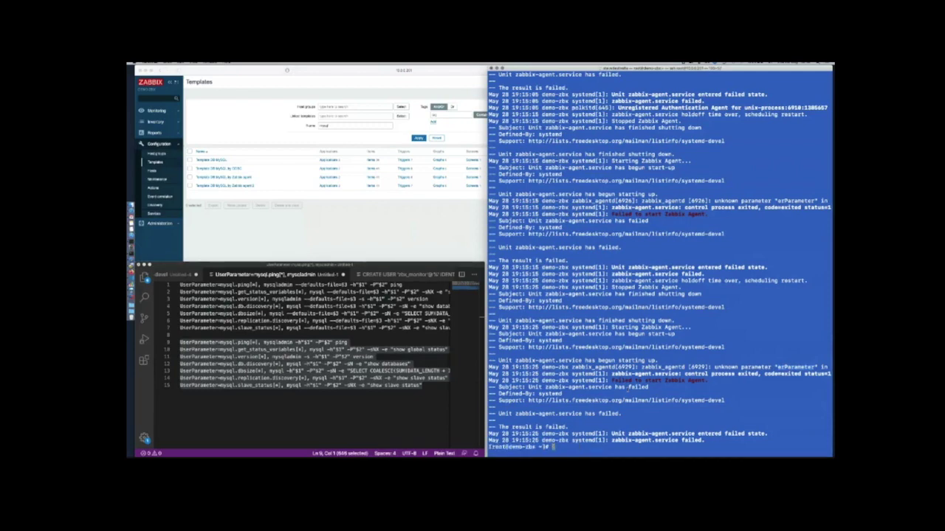
key(Return)
text(vi /etc/zabbix/zabbix_agentd.d/userparameter_mysql.conf)
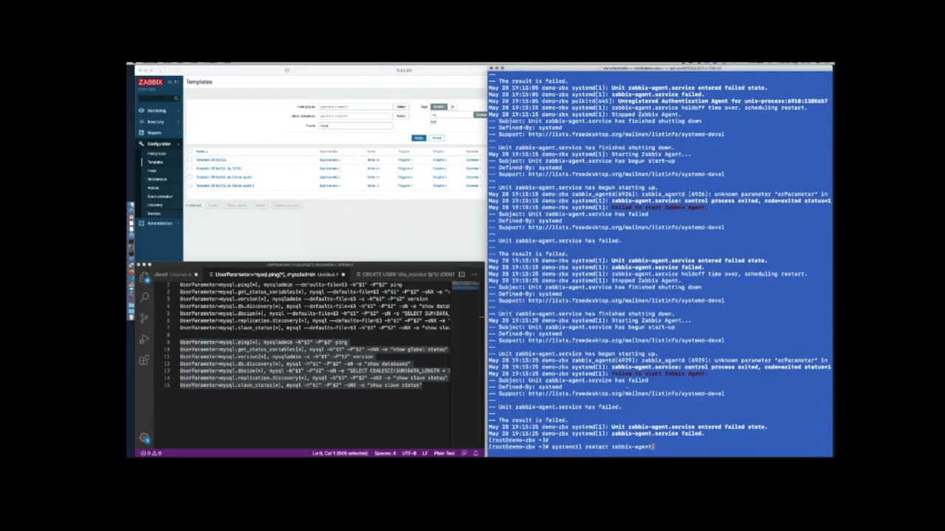
Fix the first line of userparameter_mysql.conf from 'erParameter' to 'UserParameter' and save
key(Return)
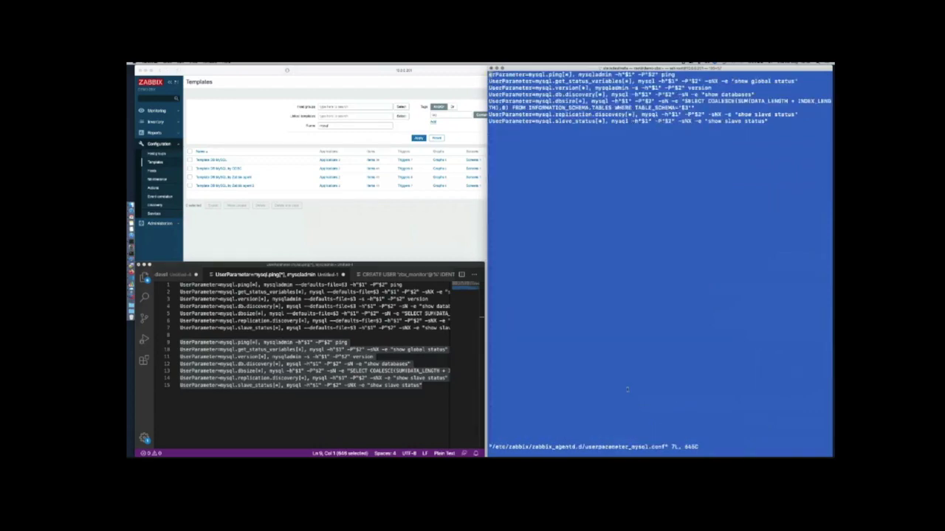
key(i)
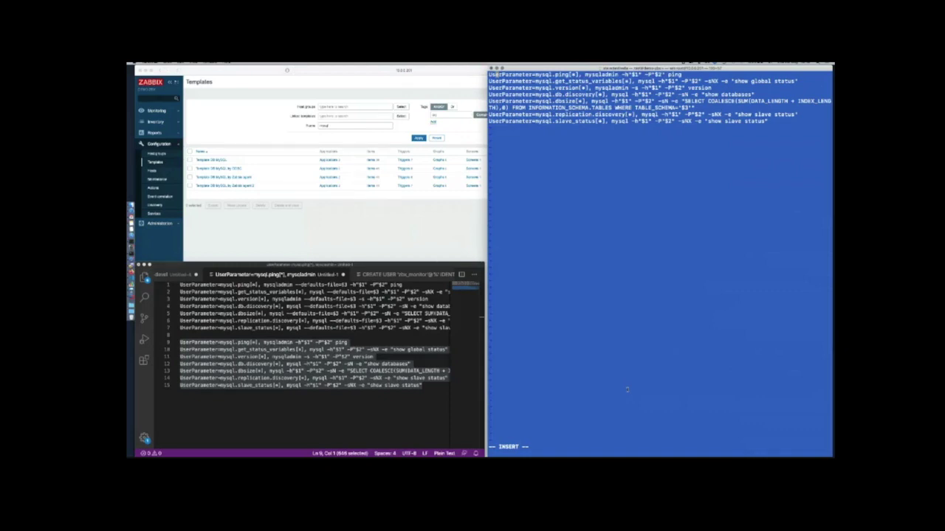
key(Escape)
text(:wq)
key(Return)
key(Return)
key(Return)
Rerun systemctl restart zabbix-agent, which now completes without errors
key(Up)
key(Up)
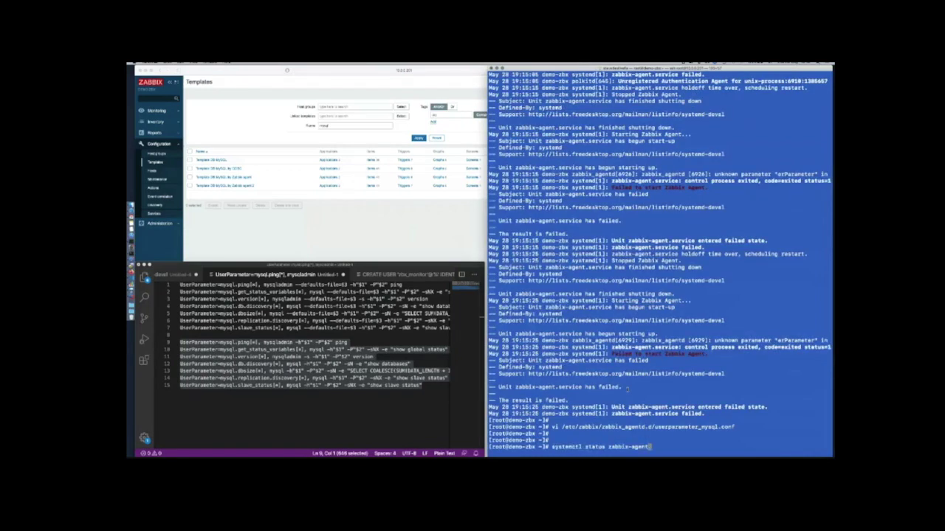
key(Up)
key(Return)
key(Return)
key(Return)
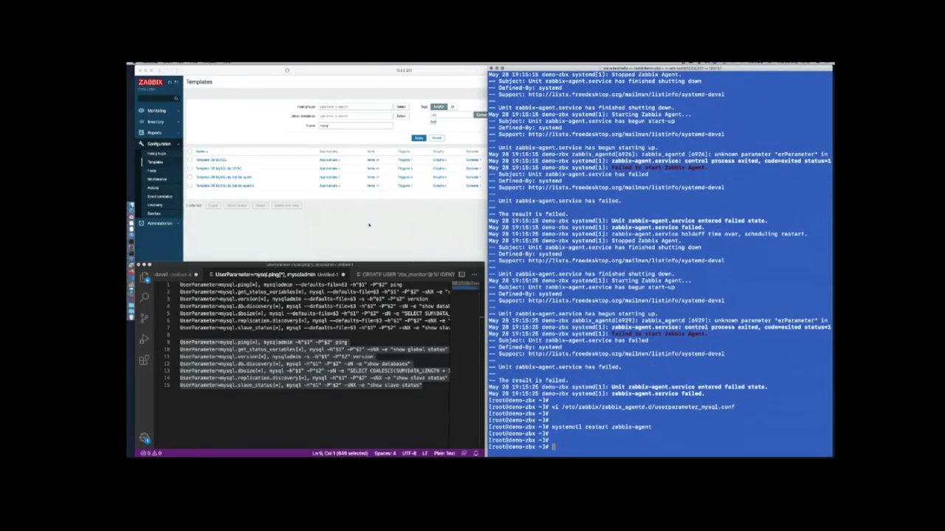
click(279, 136)
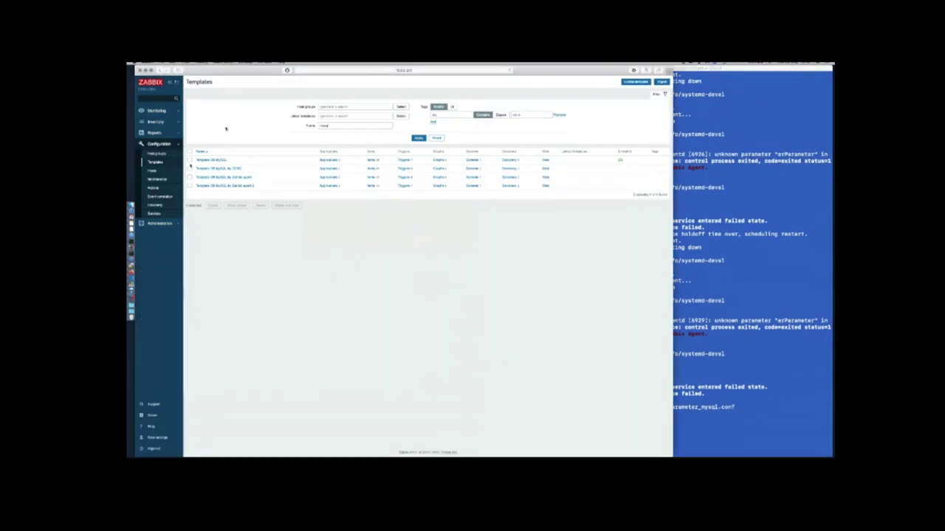
Open the DB host's Discovery rules from the Hosts list
click(154, 171)
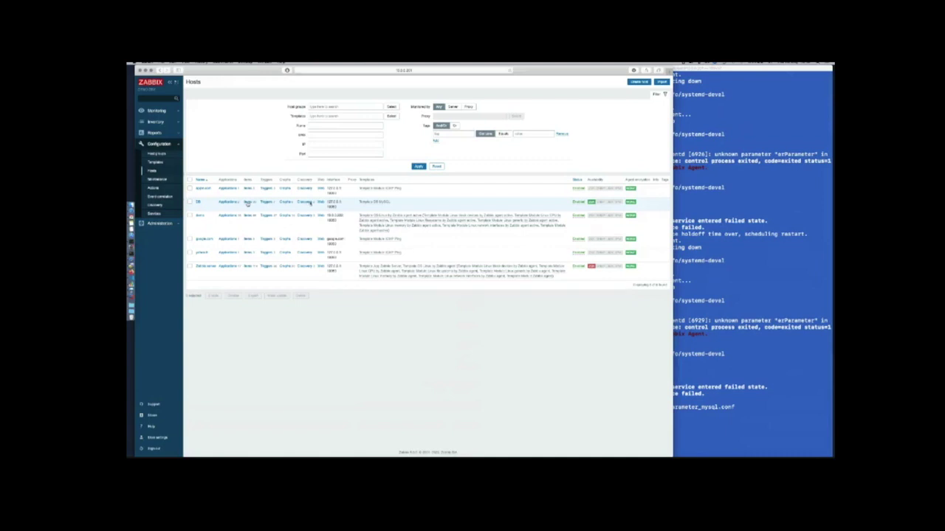
click(305, 202)
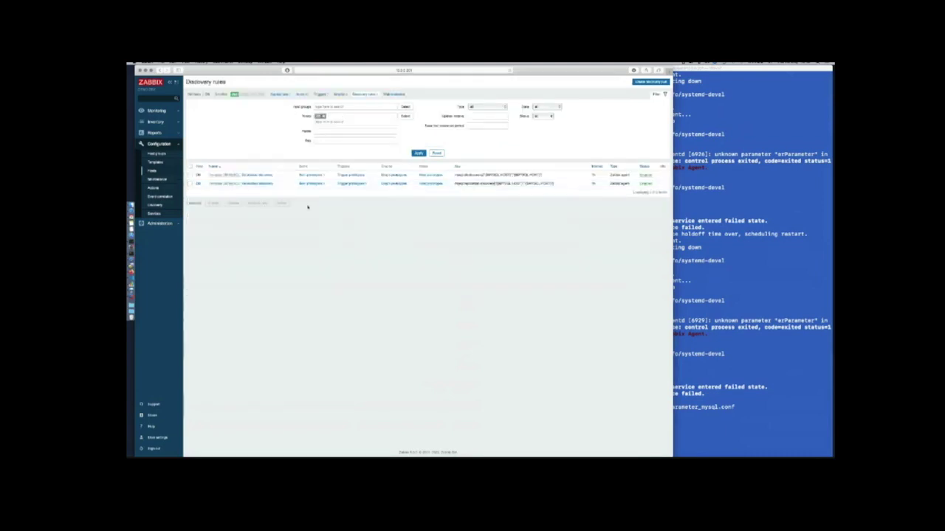
Select both MySQL discovery rules and run them with Execute now
click(190, 174)
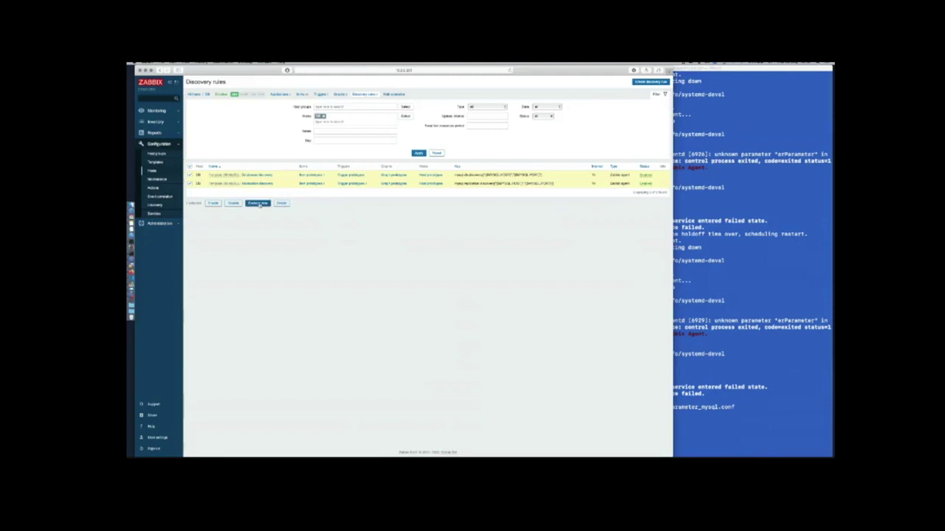
click(258, 203)
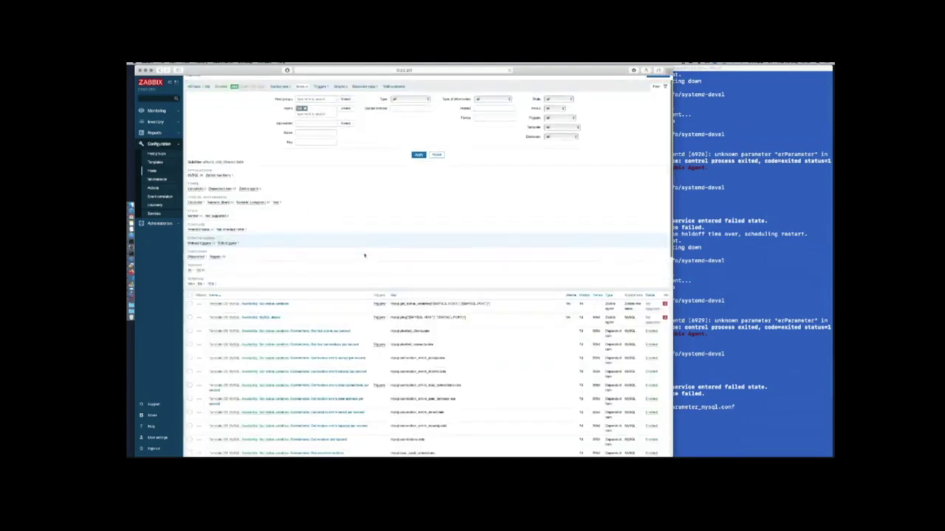
scroll(456, 245, down, 5)
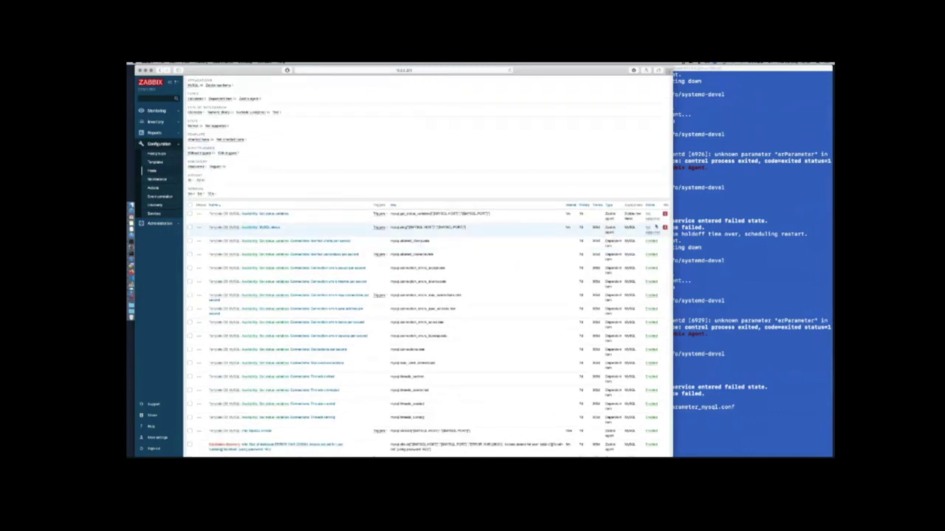
mouse_move(665, 214)
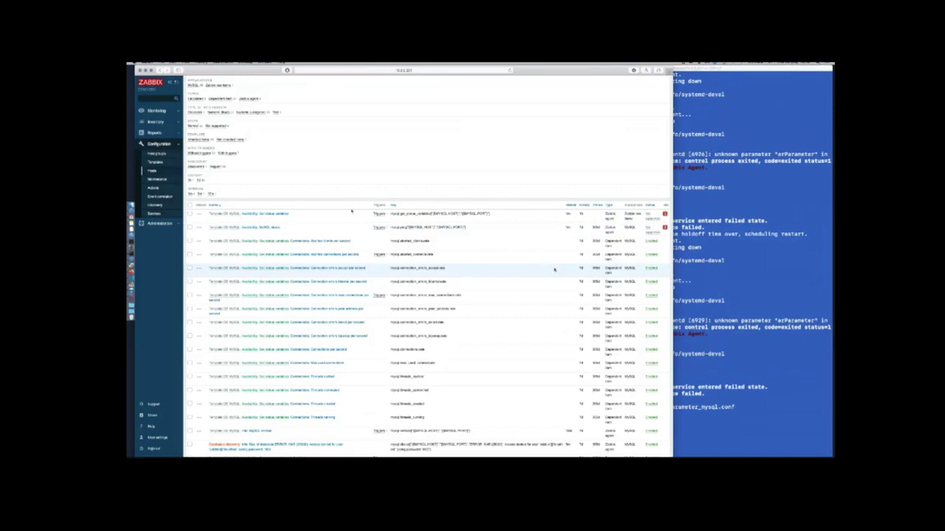
scroll(372, 254, down, 6)
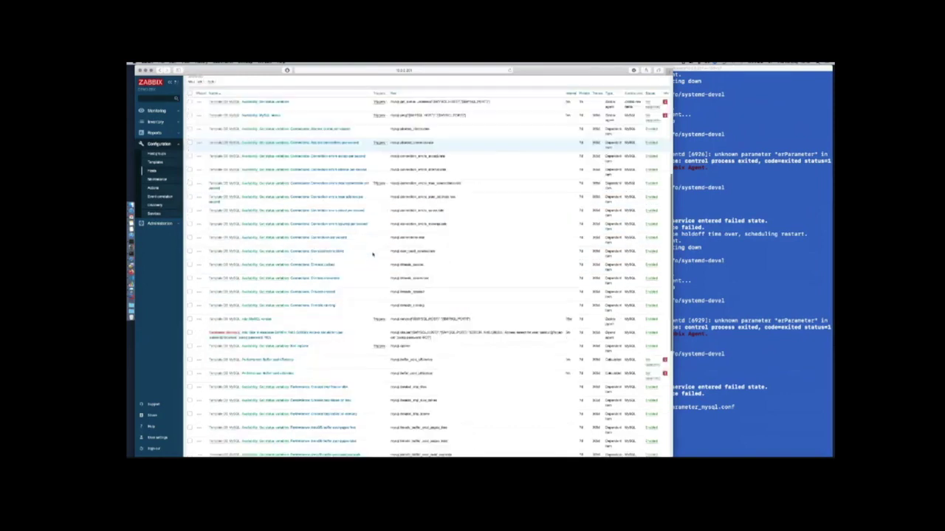
scroll(373, 254, down, 1)
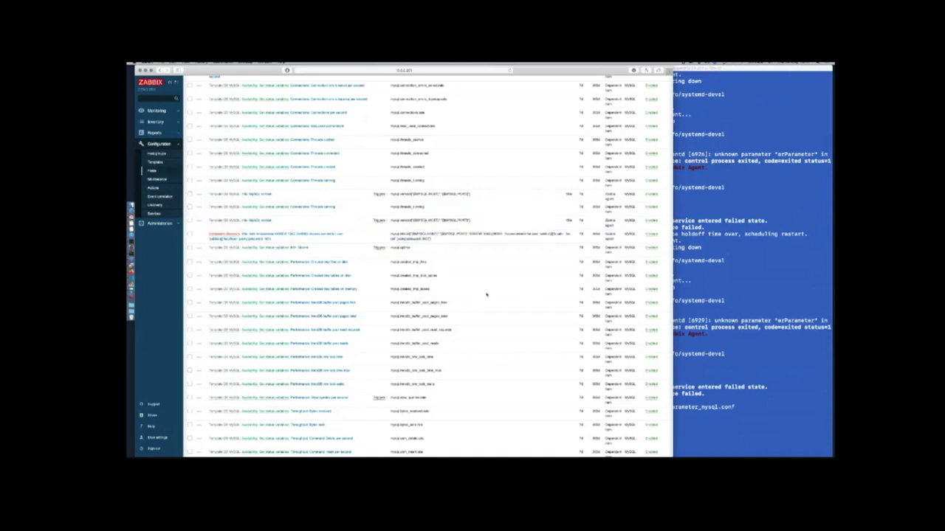
scroll(486, 295, up, 2)
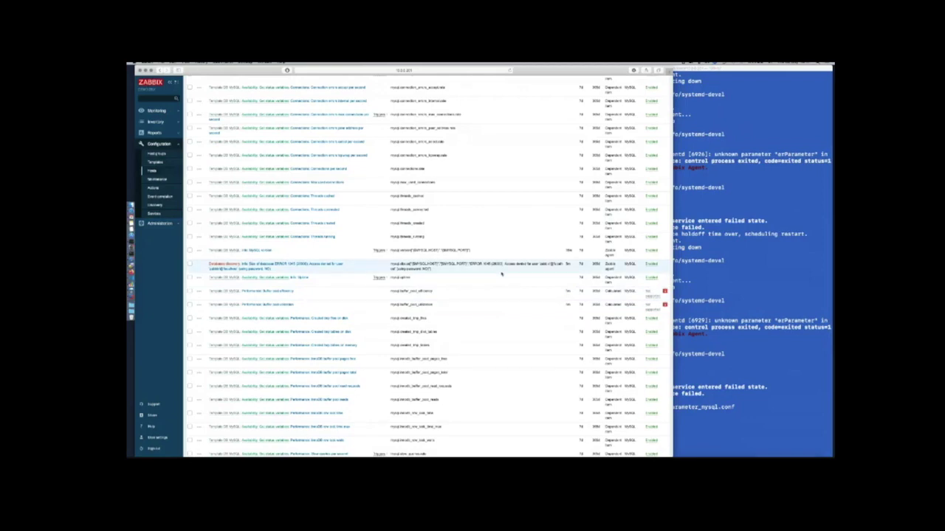
scroll(502, 274, down, 3)
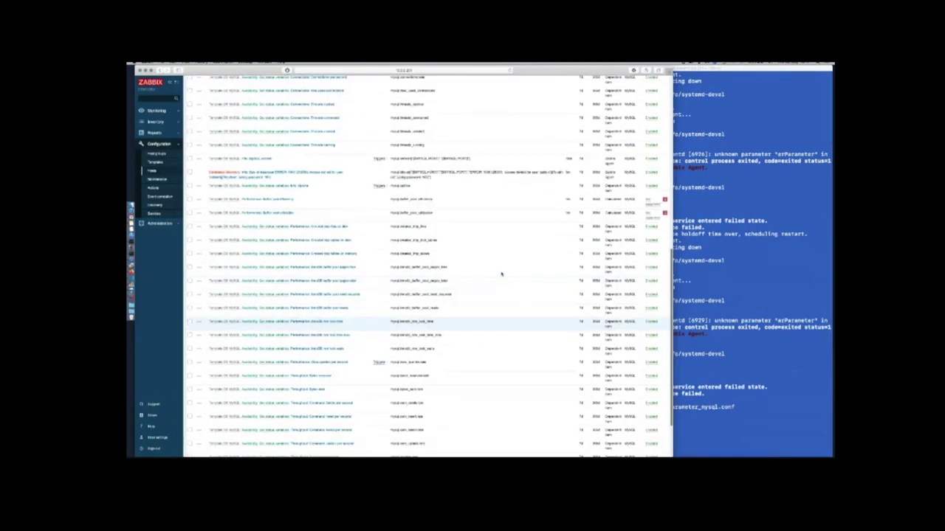
scroll(501, 274, up, 5)
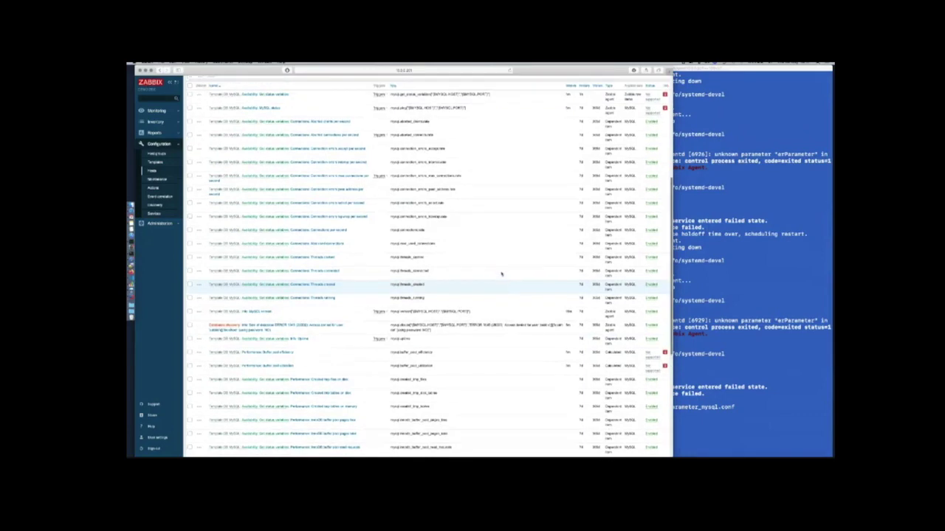
scroll(501, 274, up, 7)
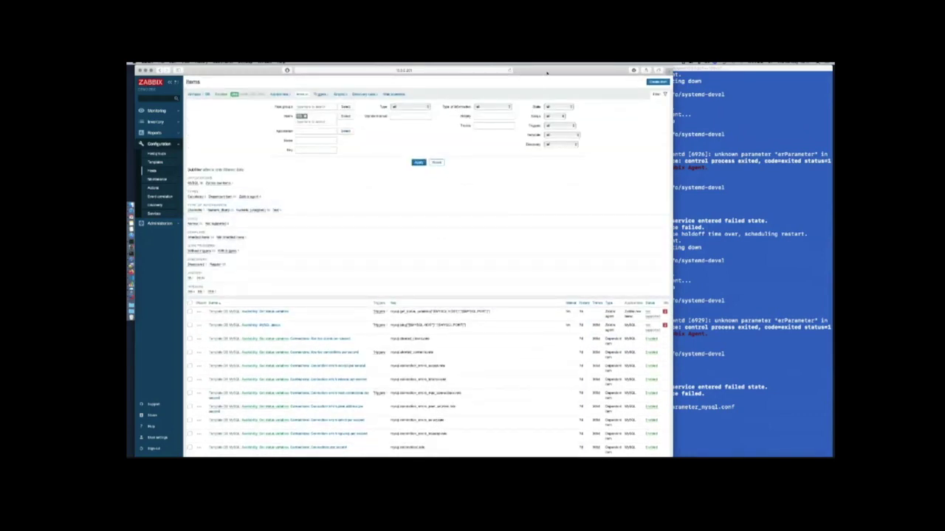
In a new tab, go to GitLab (zabbix.list) and open the PROD group's REPO MONITORING project
key(super+t)
text(zabbix)
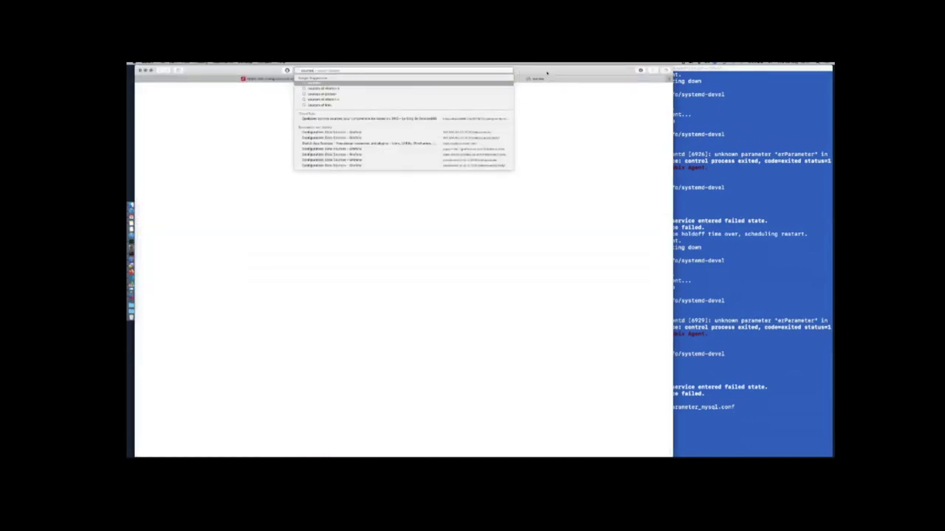
text(.list)
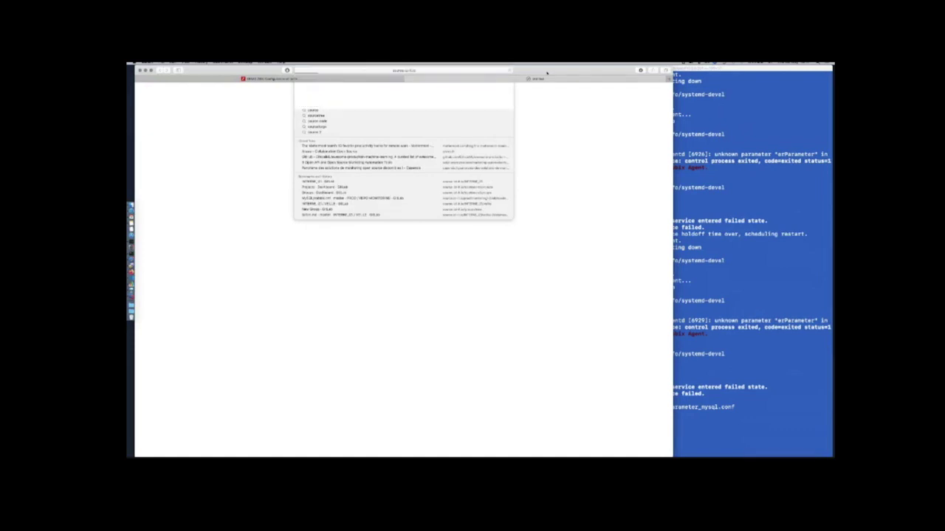
key(Return)
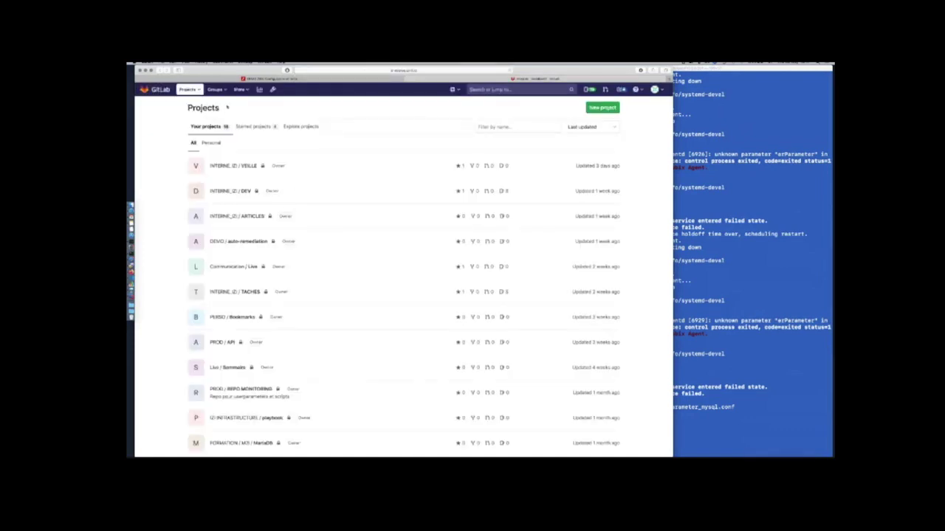
click(216, 89)
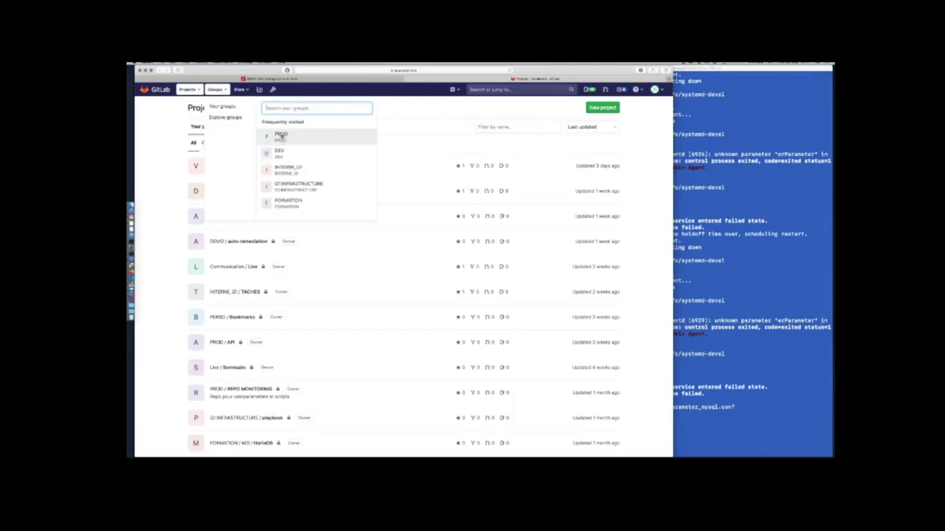
click(281, 136)
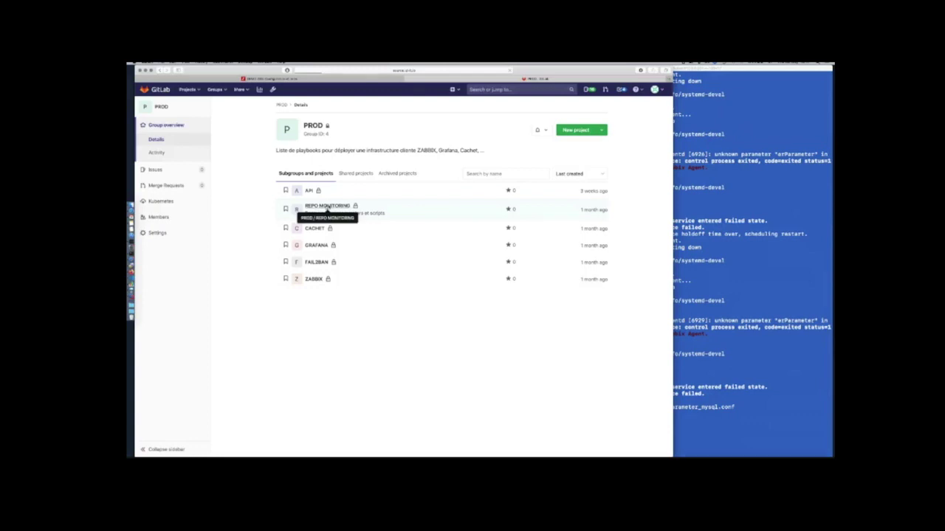
click(321, 206)
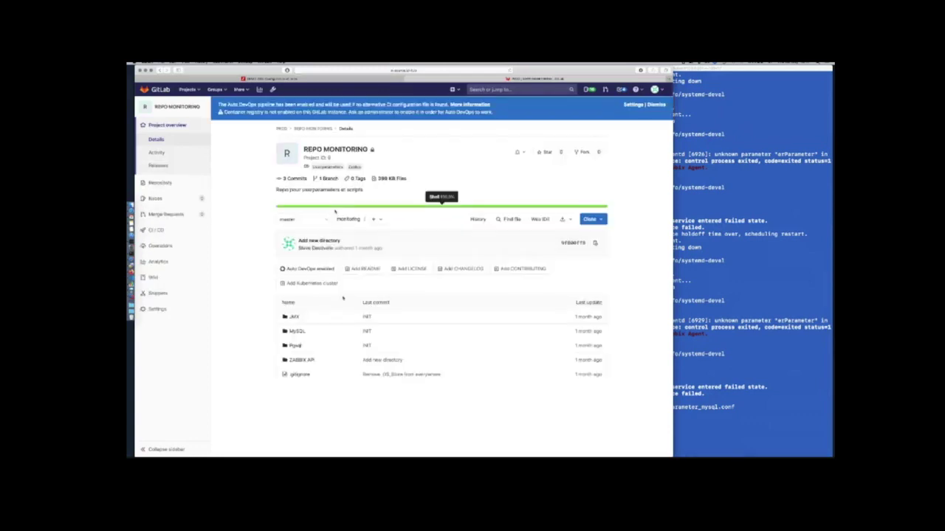
Open MySQL/Template DB MySQL.xml and scroll through its item definitions, like Buffer pool utilization
click(297, 331)
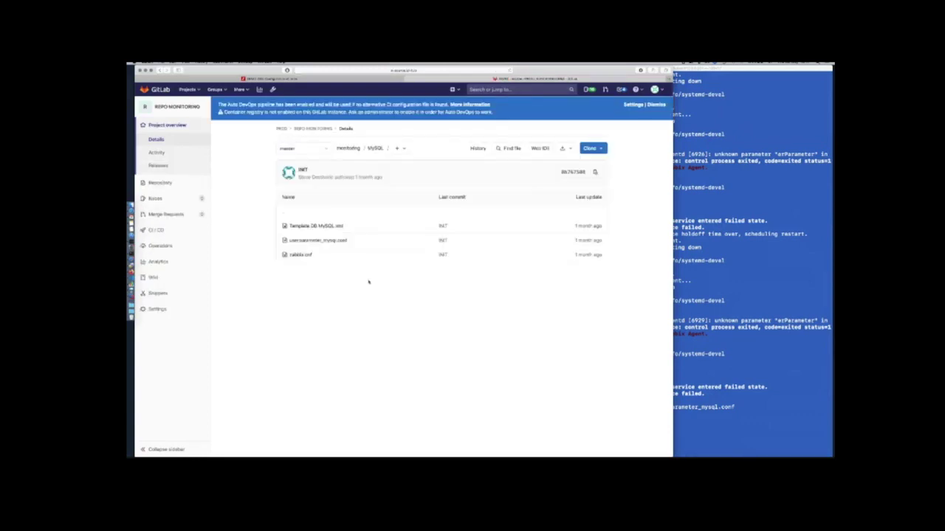
click(337, 226)
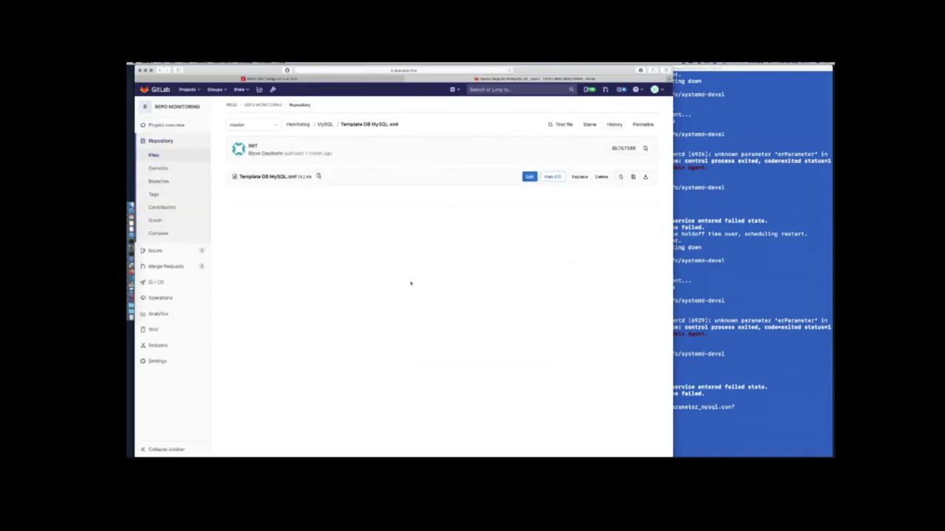
scroll(455, 332, down, 8)
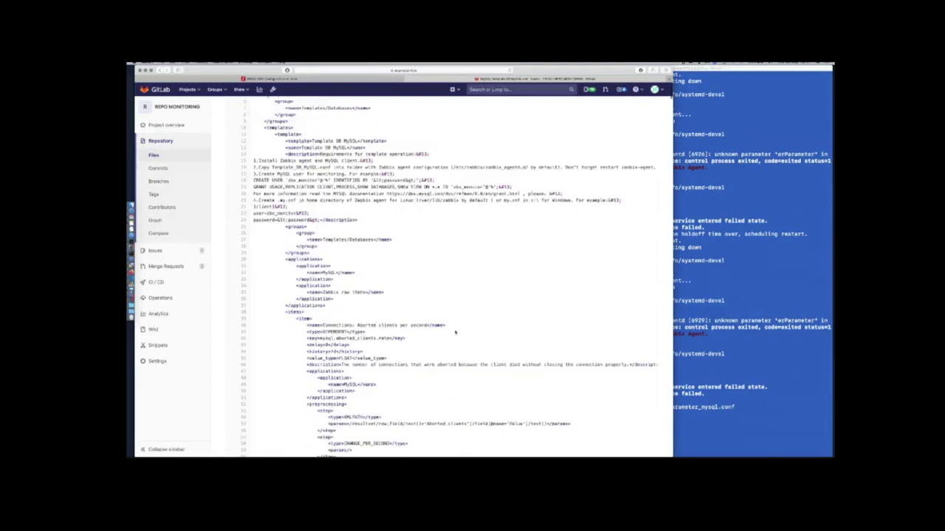
scroll(455, 332, down, 5)
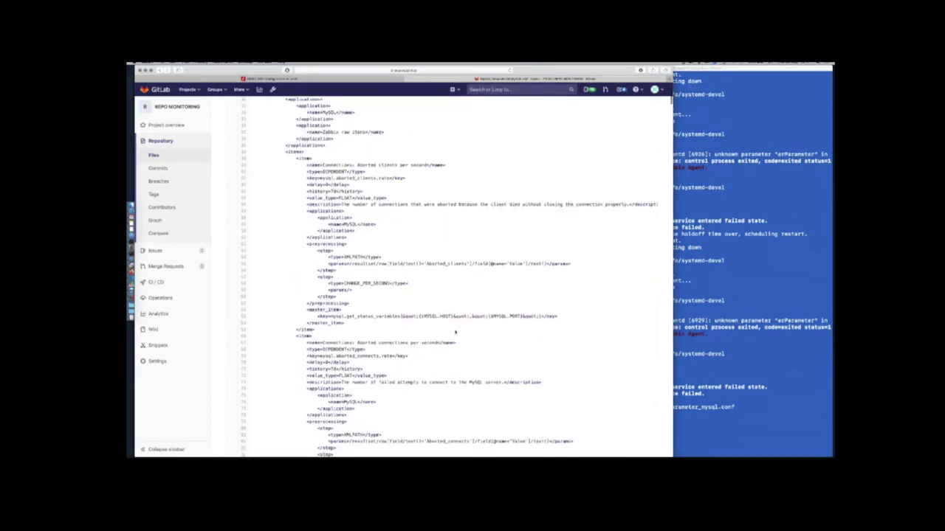
scroll(456, 333, down, 5)
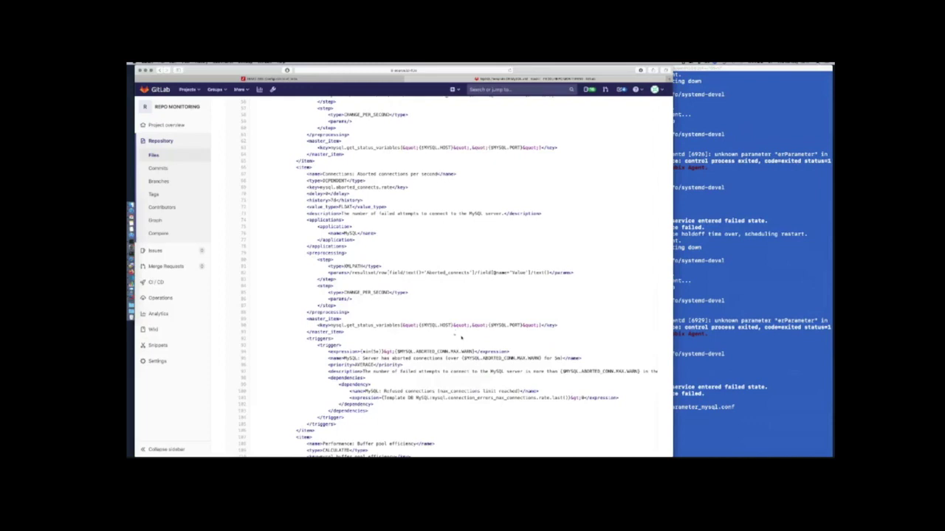
scroll(461, 338, down, 10)
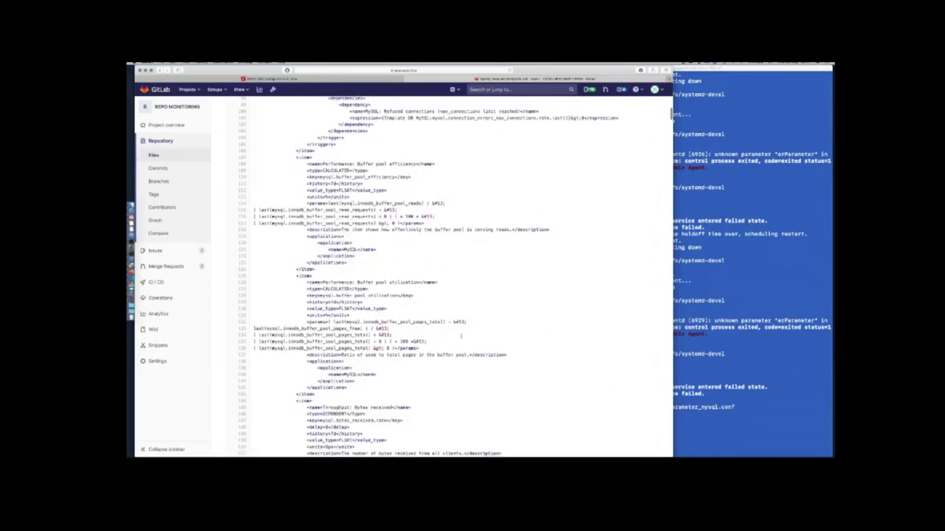
scroll(461, 336, down, 5)
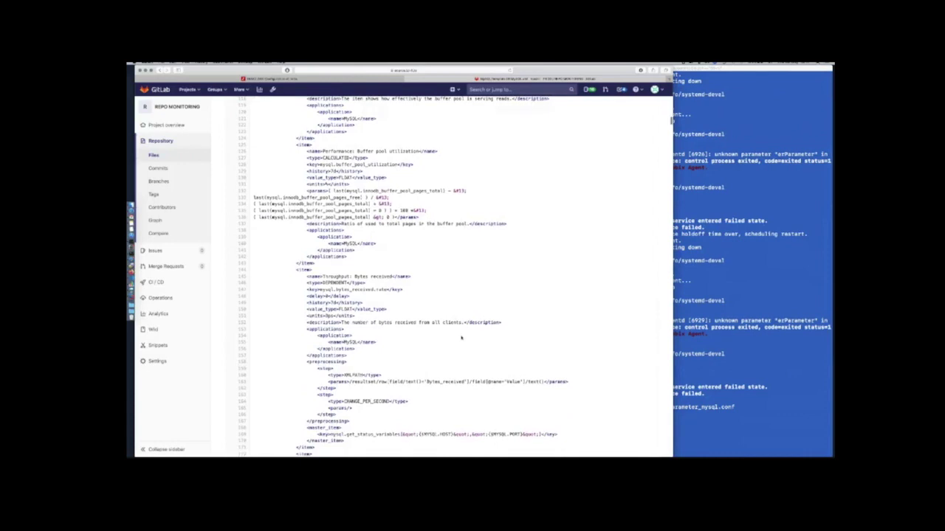
scroll(461, 337, down, 6)
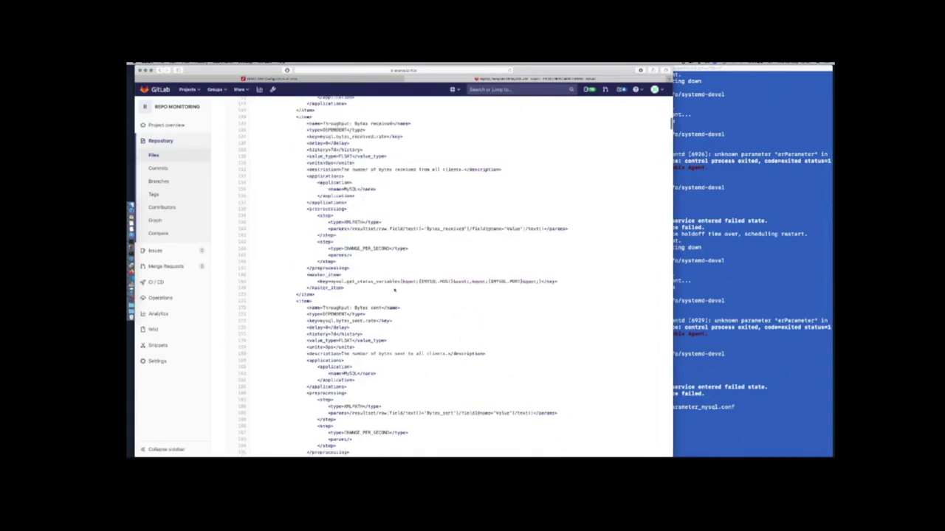
scroll(458, 293, down, 6)
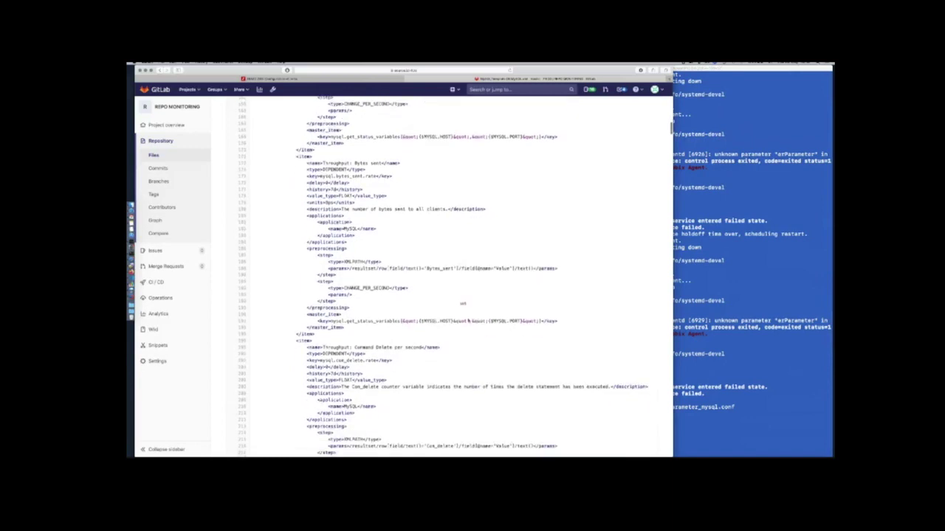
scroll(462, 304, up, 10)
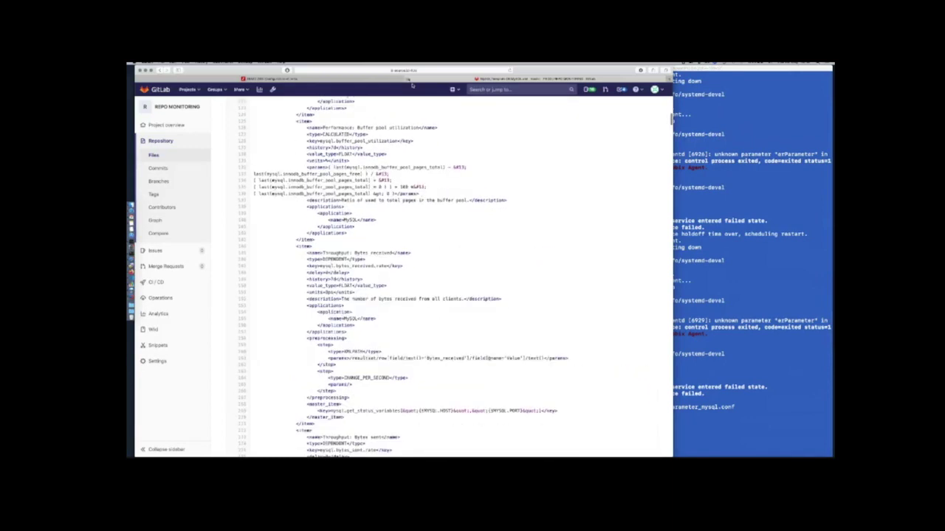
Back in Zabbix, open Template DB MySQL's status-variables item for editing
click(408, 80)
scroll(432, 236, down, 3)
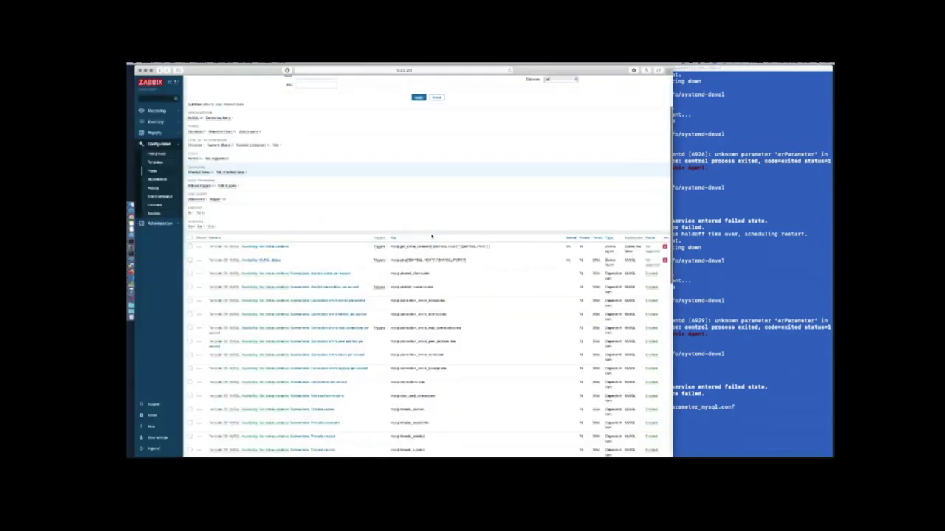
scroll(432, 236, down, 3)
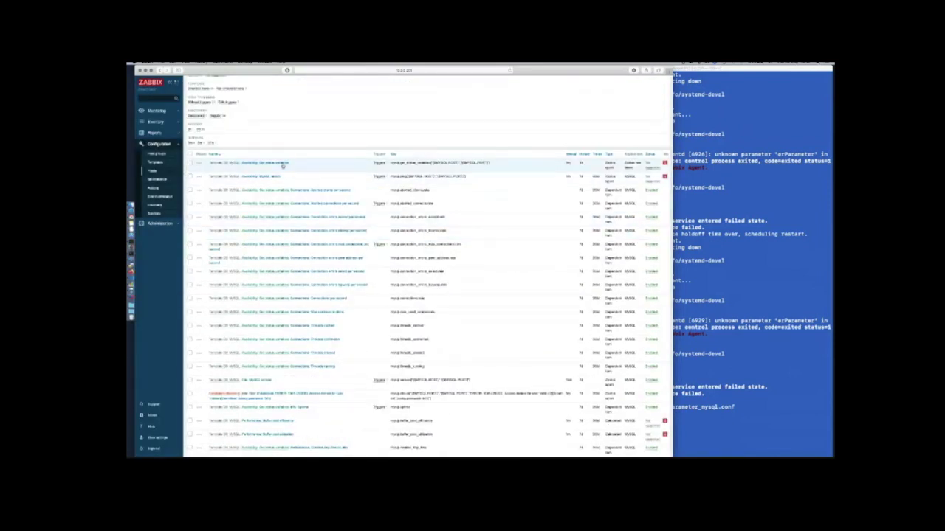
click(230, 163)
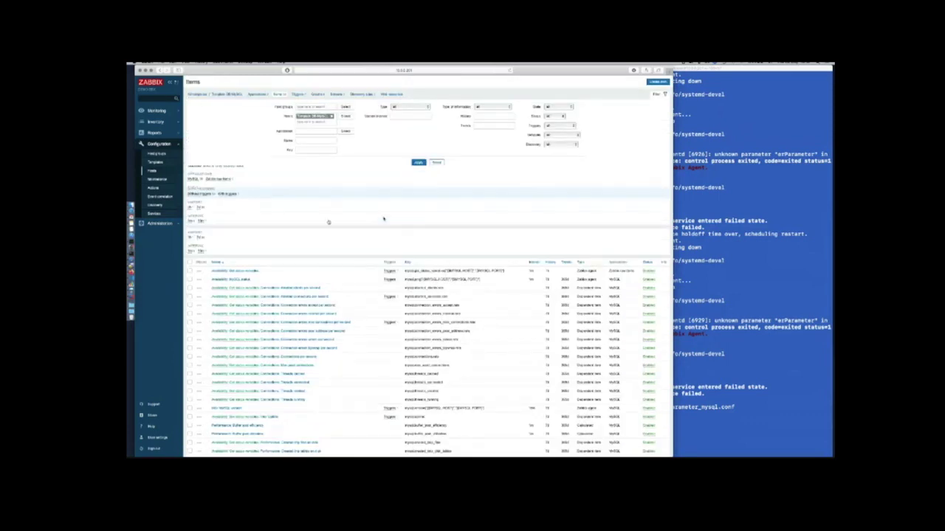
scroll(310, 221, down, 2)
click(236, 232)
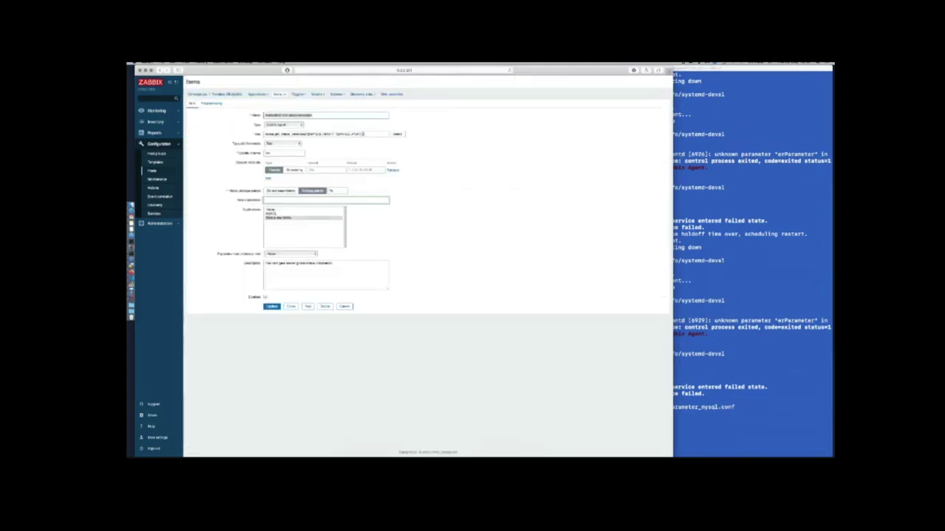
Append a {$MYSQL_USER} parameter to the mysql.get_status_variables key and update the item
click(364, 134)
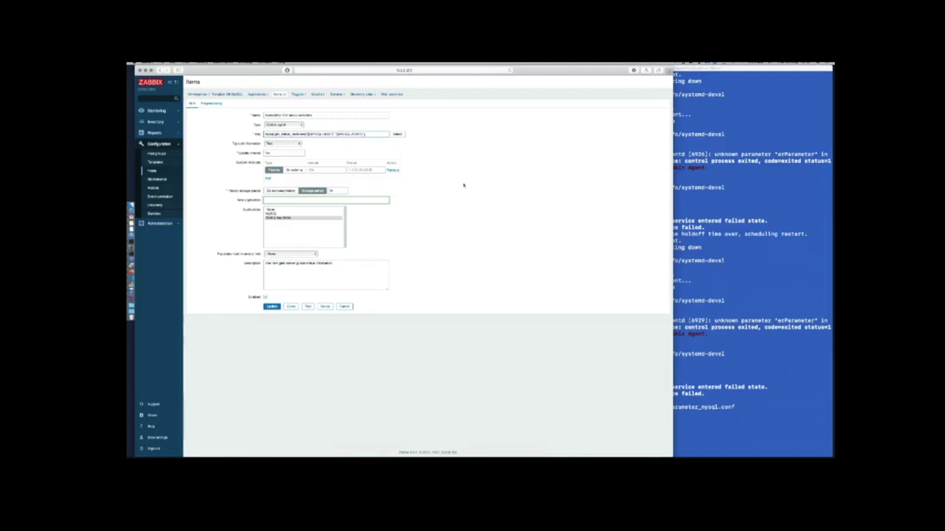
text(,)
text($MYS)
text(USER)
double_click(378, 134)
click(273, 307)
Reopen userparameter_mysql.conf in vi, clear it, and paste the seven --defaults-file UserParameter lines
key(super+Tab)
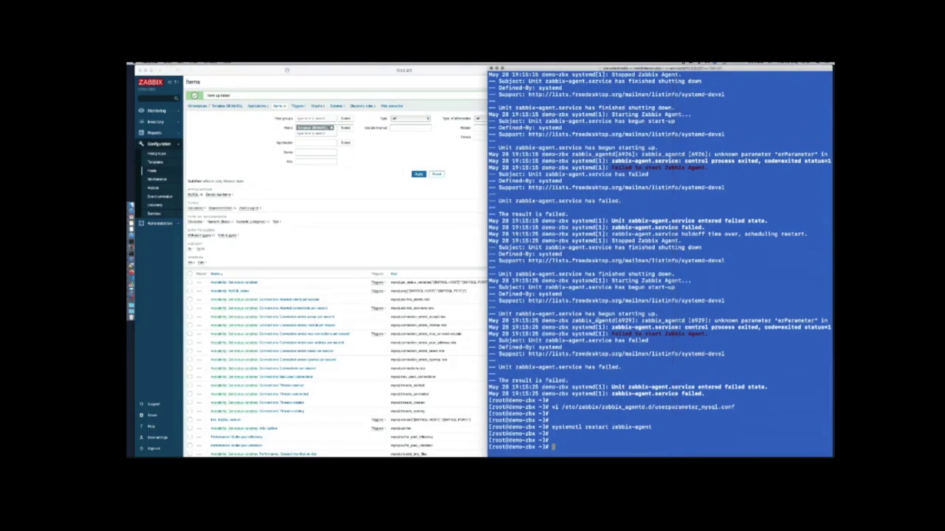
key(Up)
key(Up)
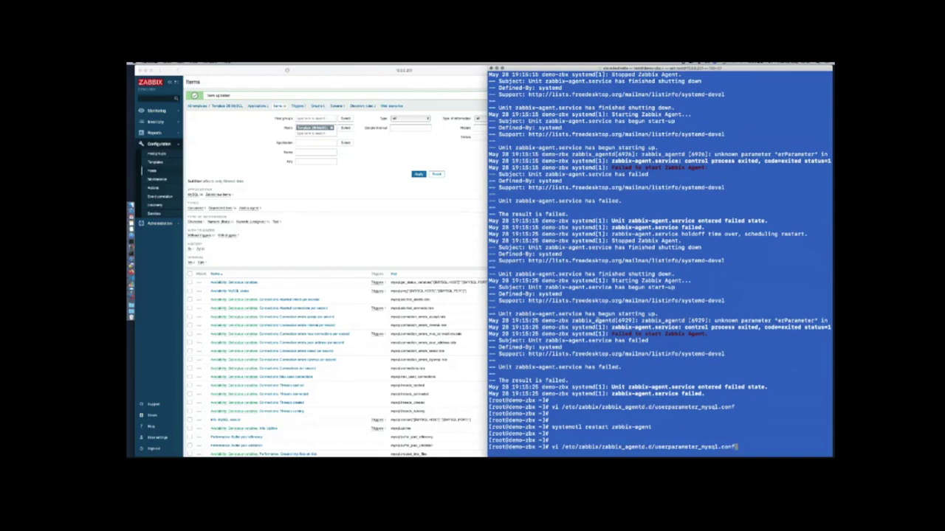
key(Return)
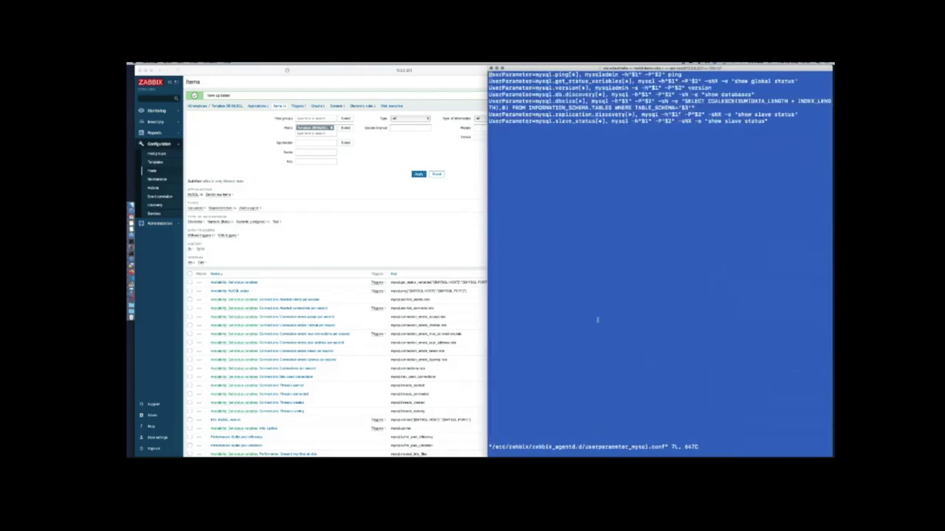
key(d)
key(d)
key(d)
key(d)
key(d)
key(d)
key(d)
key(d)
key(d)
key(d)
key(d)
key(d)
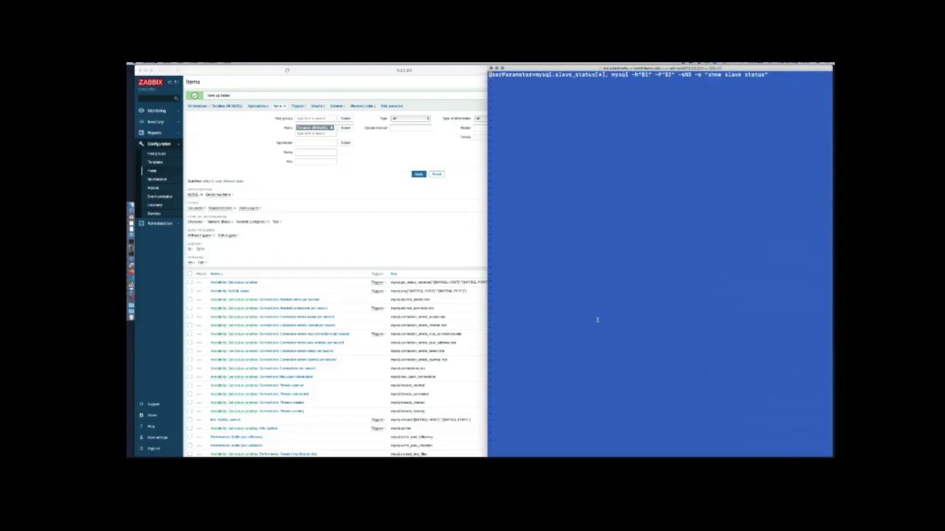
key(d)
key(d)
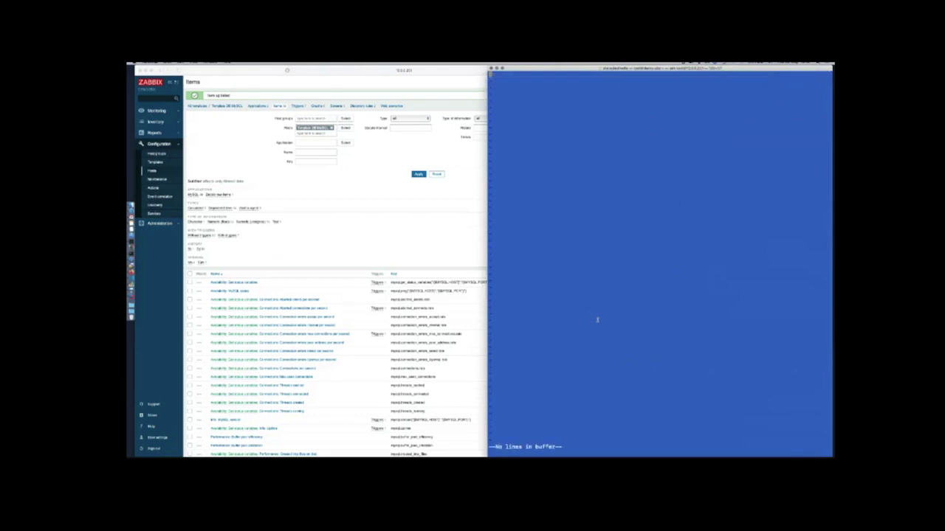
key(i)
key(super+Tab)
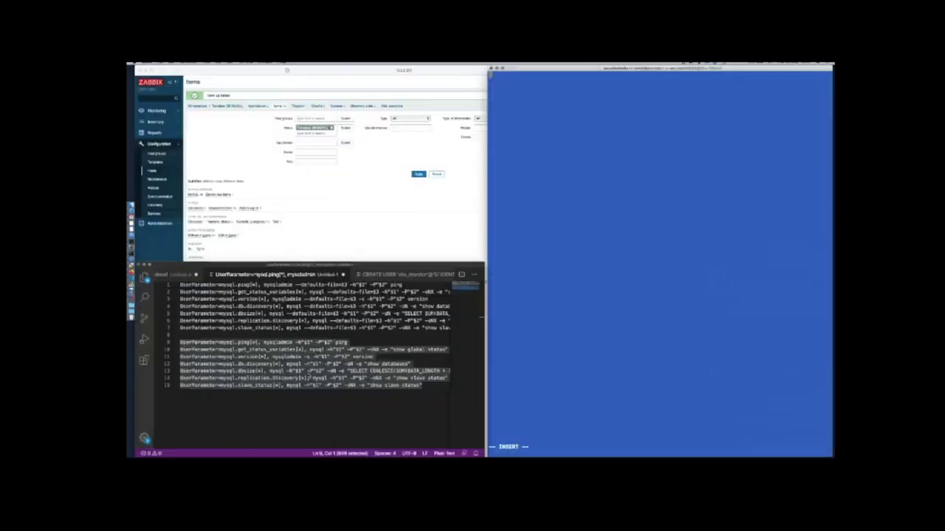
scroll(411, 350, right, 5)
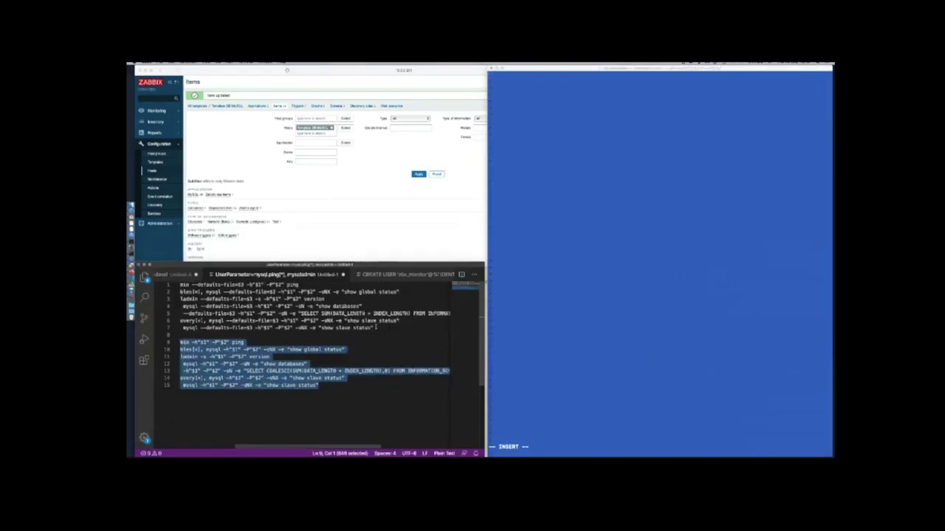
drag(373, 328, 179, 284)
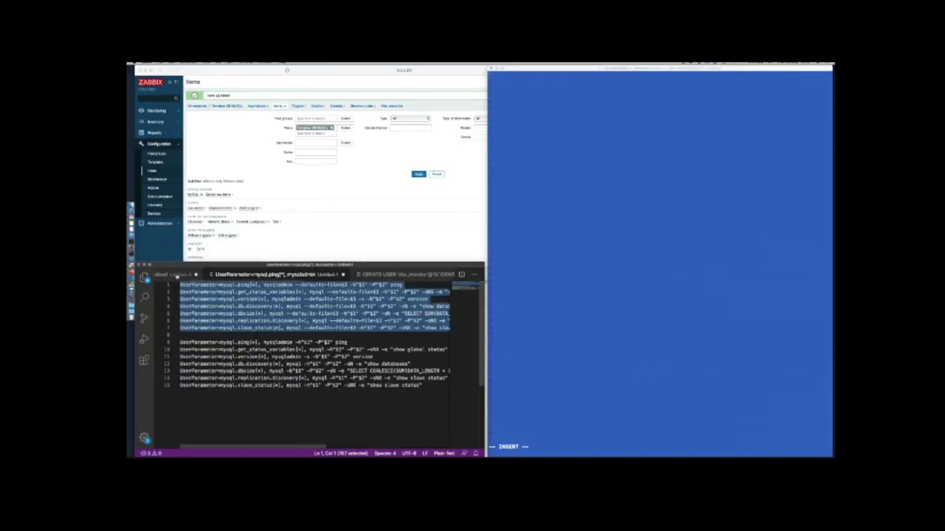
click(622, 252)
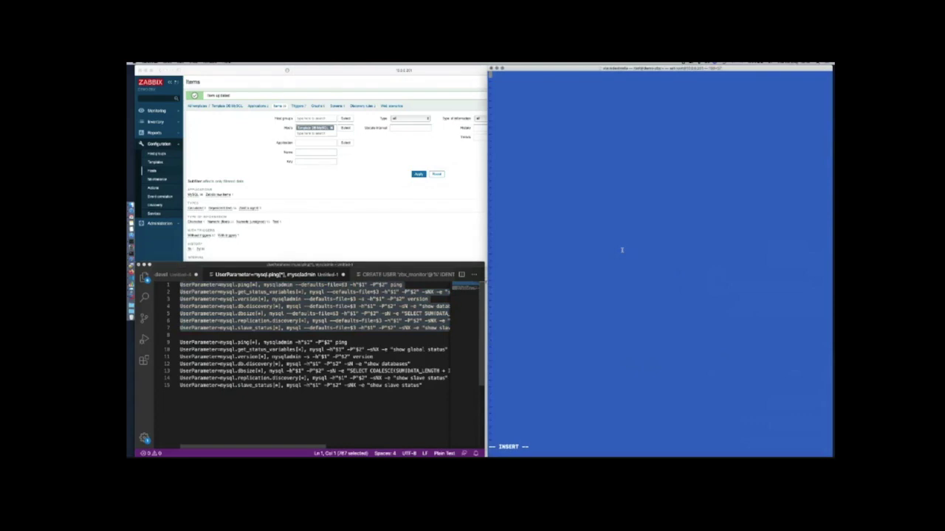
text(UserParameter=mysql.ping[*], mysqladmin --defaults-file=$3 -h"$1" -P"$2" ping UserParameter=mysql.get_status_variables[*], mysql --defaults-file=$3 -h"$1" -P"$2" -sNX -e "show global status" UserParameter=mysql.version[*], mysqladmin --defaults-file=$3 -s -h"$1" -P"$2" version UserParameter=mysql.db.discovery[*], mysql --defaults-file=$3 -h"$1" -P"$2" -sN -e "show databases" UserParameter=mysql.dbsize[*], mysql --defaults-file=$3 -h"$1" -P"$2" -sN -e "SELECT SUM(DATA_LENGTH + INDEX_LENGTH) FROM INFORMATION_SCHEMA.TABLES WHERE TABLE_SCHEMA='$3'" UserParameter=mysql.replication.discovery[*], mysql --defaults-file=$3 -h"$1" -P"$2" -sNX -e "show slave status" UserParameter=mysql.slave_status[*], mysql --defaults-file=$3 -h"$1" -P"$2" -sNX -e "show slave status")
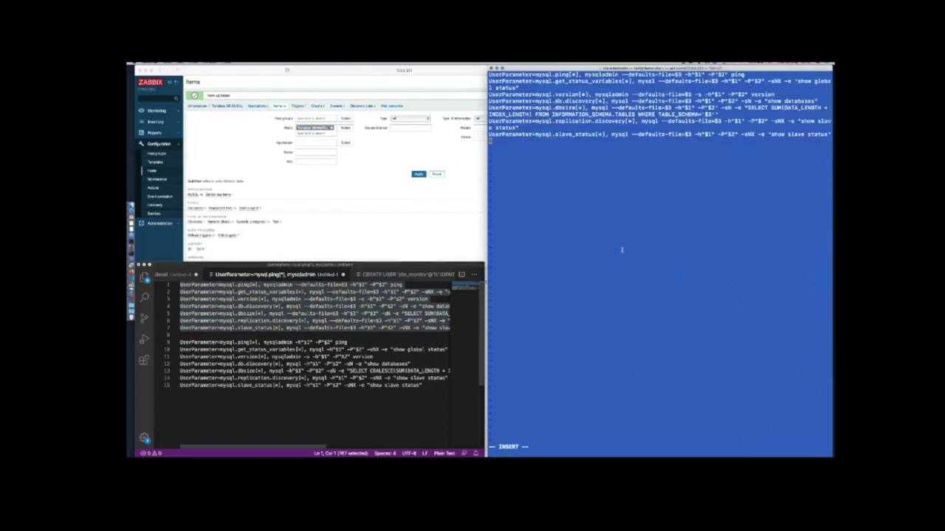
Save the file with :wq and restart the zabbix-agent service
key(Escape)
text(:wq)
key(Return)
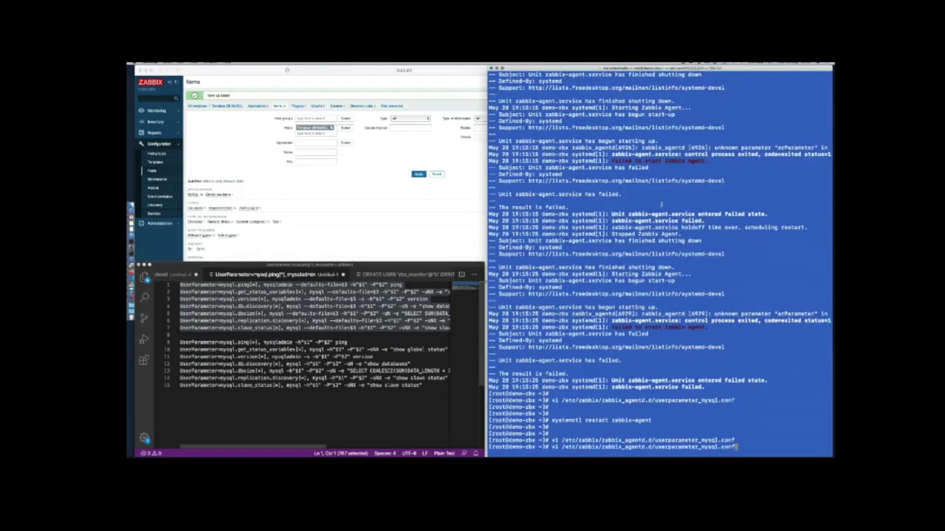
key(Up)
key(Up)
key(Return)
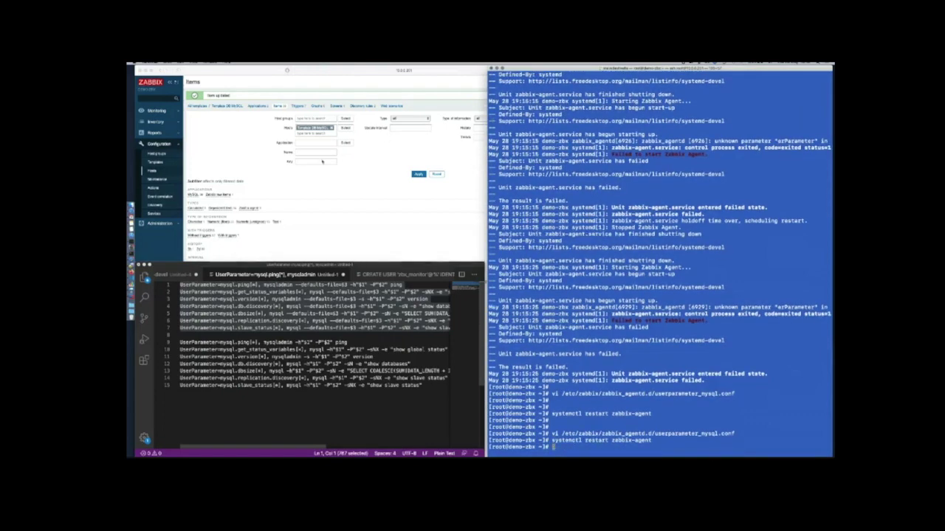
click(380, 211)
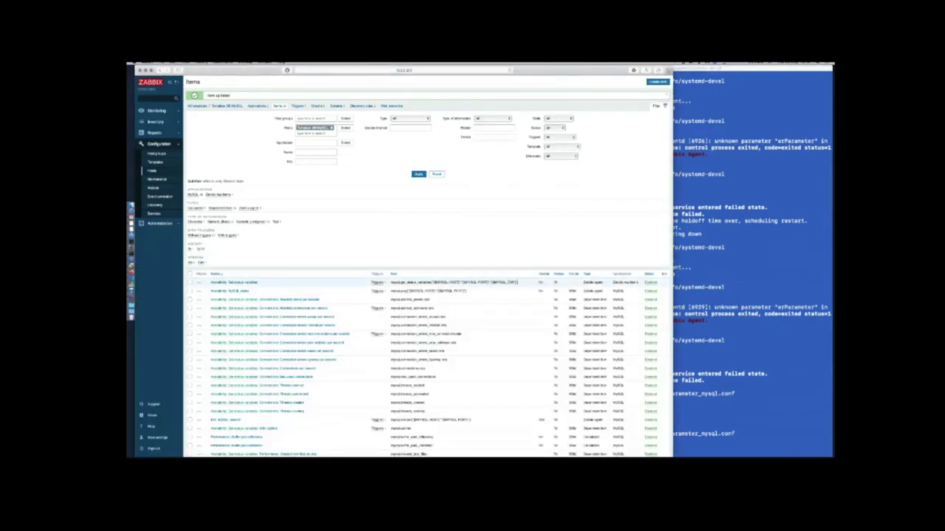
Add a {$MYSQL_CNF} macro holding the zabbix.cnf path to Template DB MySQL and update it
drag(516, 283, 490, 283)
click(235, 107)
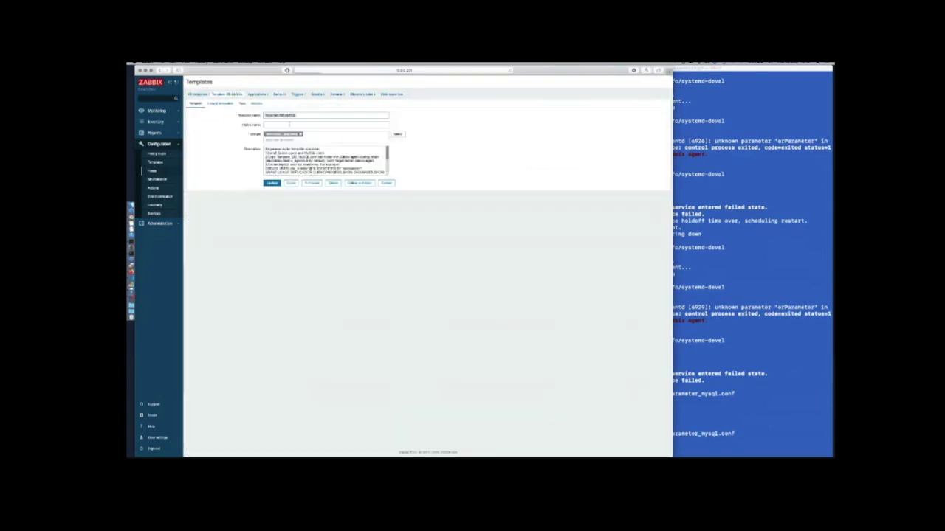
click(257, 104)
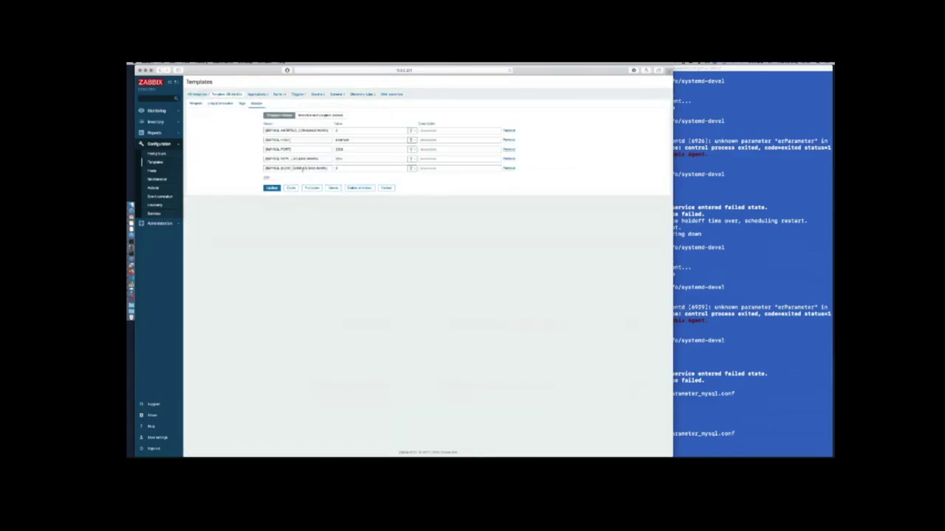
click(266, 179)
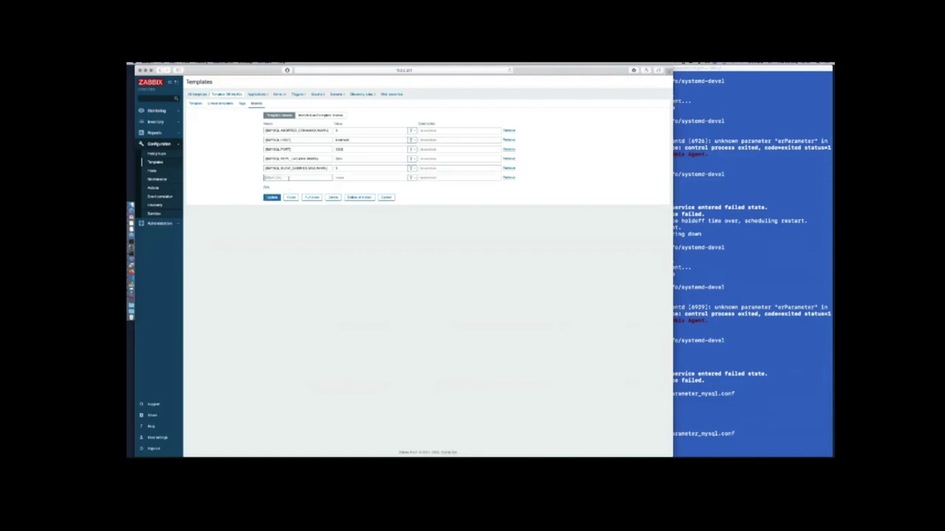
text(1)
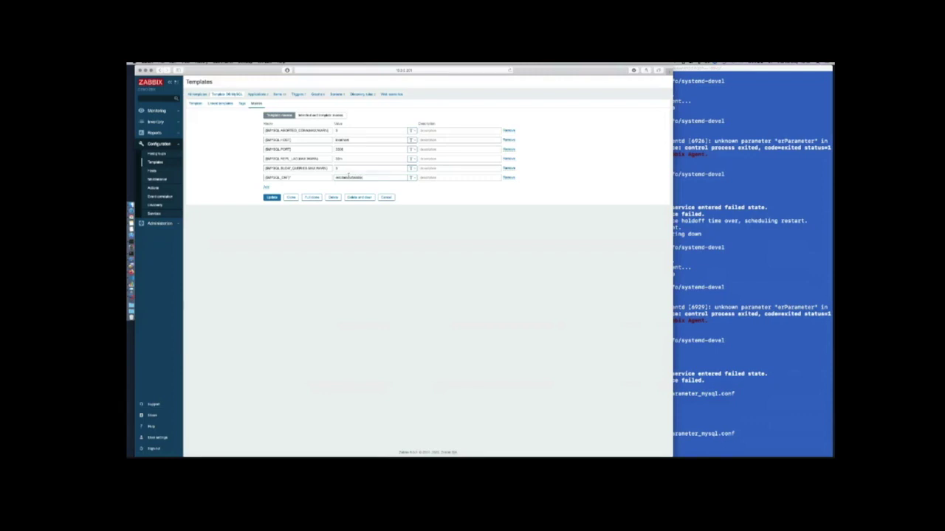
text(nf)
click(272, 198)
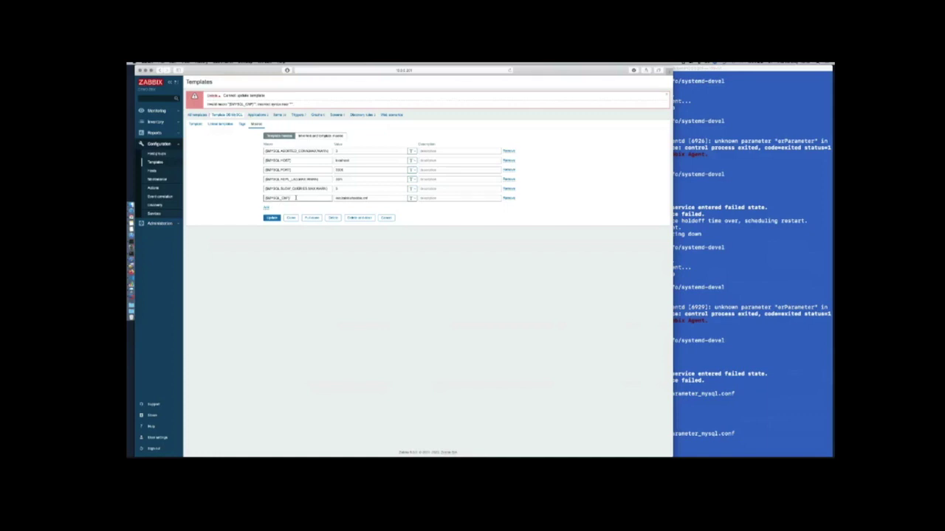
click(273, 219)
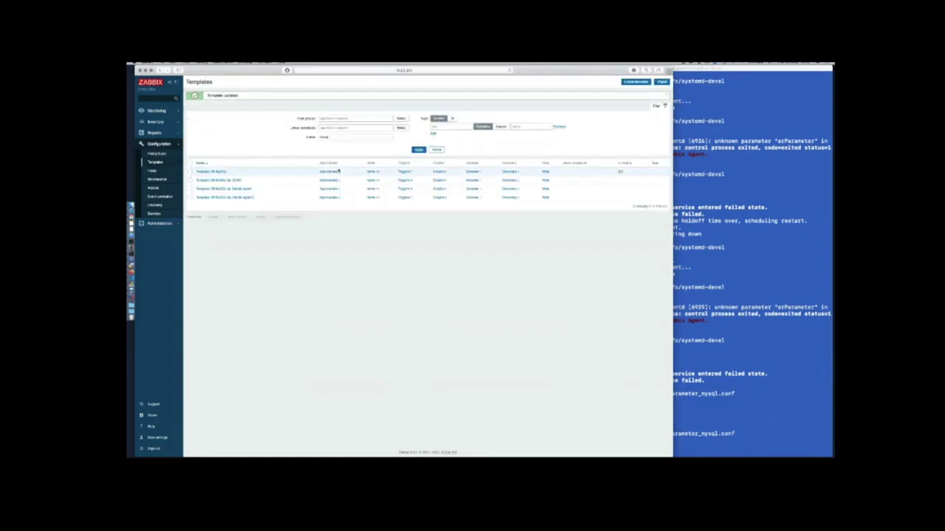
Open the first Template DB MySQL item's settings and bring the terminal forward beside it
click(371, 172)
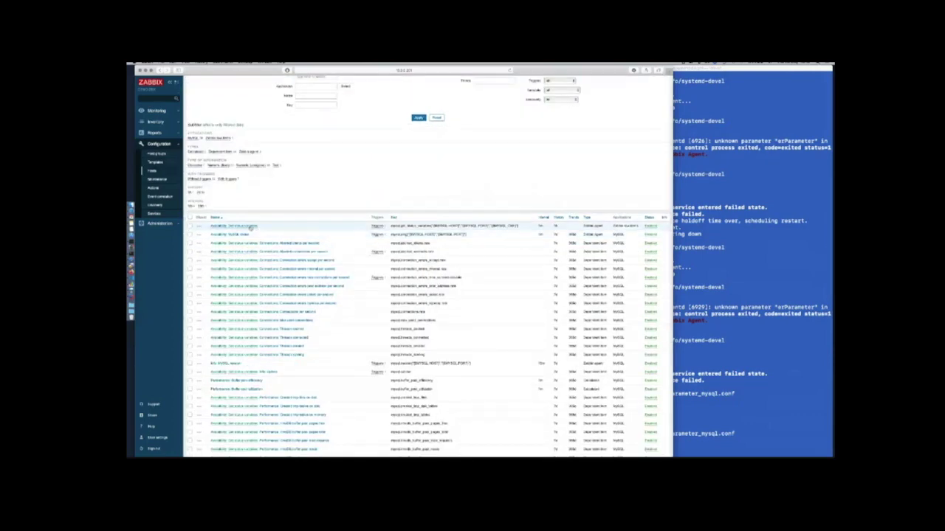
click(251, 227)
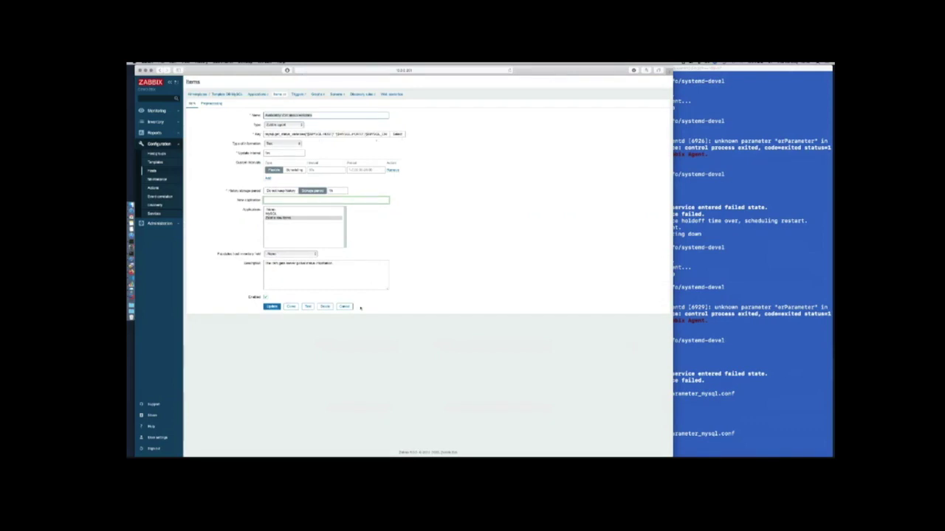
click(733, 341)
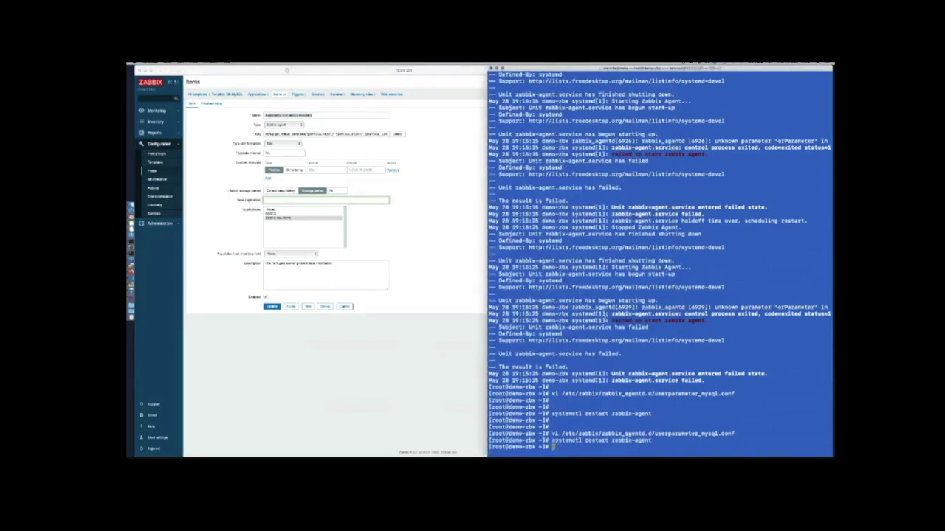
Open /etc/zabbix/zabbix.cnf in vi to check its [client] section, then return to Zabbix
key(Up)
key(Up)
key(Up)
key(Up)
key(Up)
key(Up)
key(Up)
key(Up)
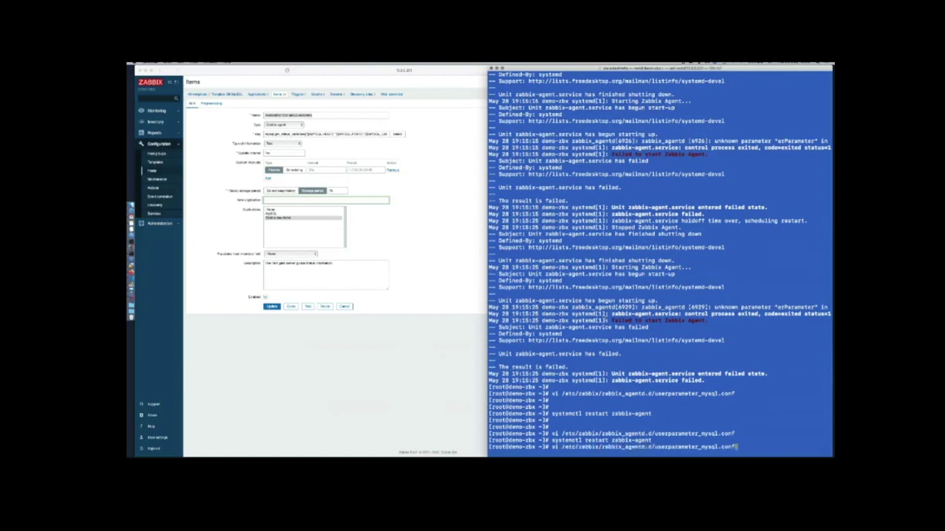
key(Up)
key(Up)
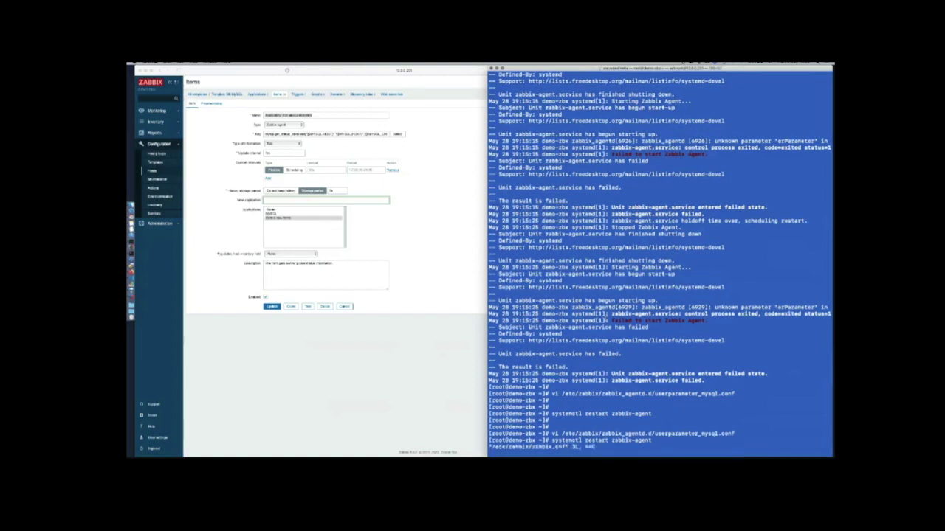
key(Return)
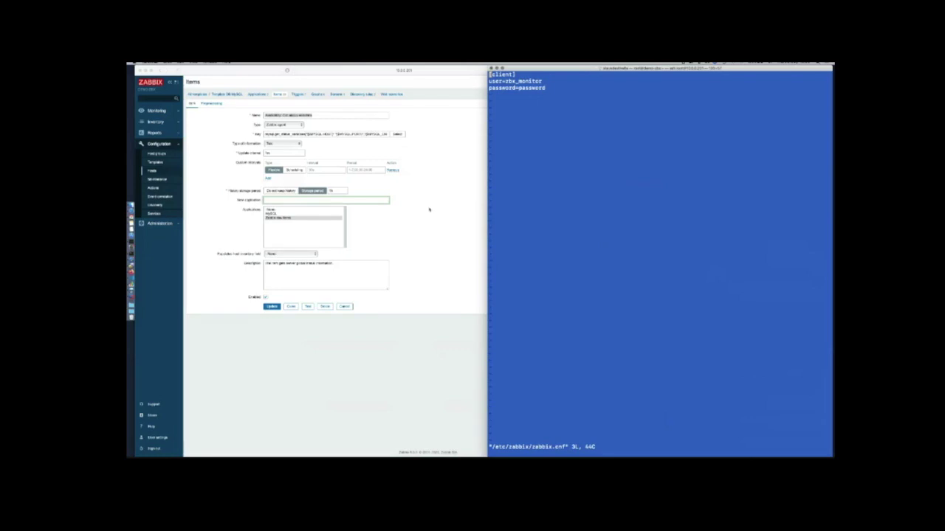
click(346, 307)
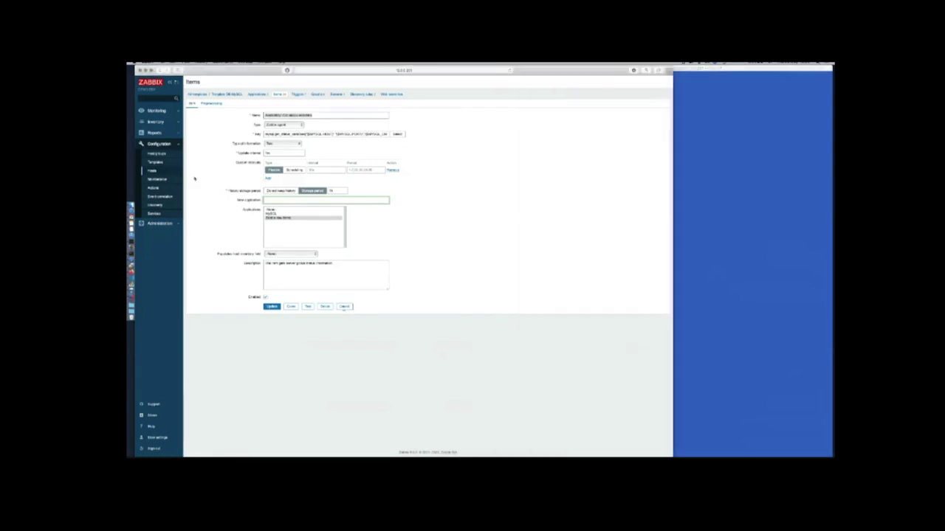
In the DB host's item list, run Execute now on the selected item
click(155, 171)
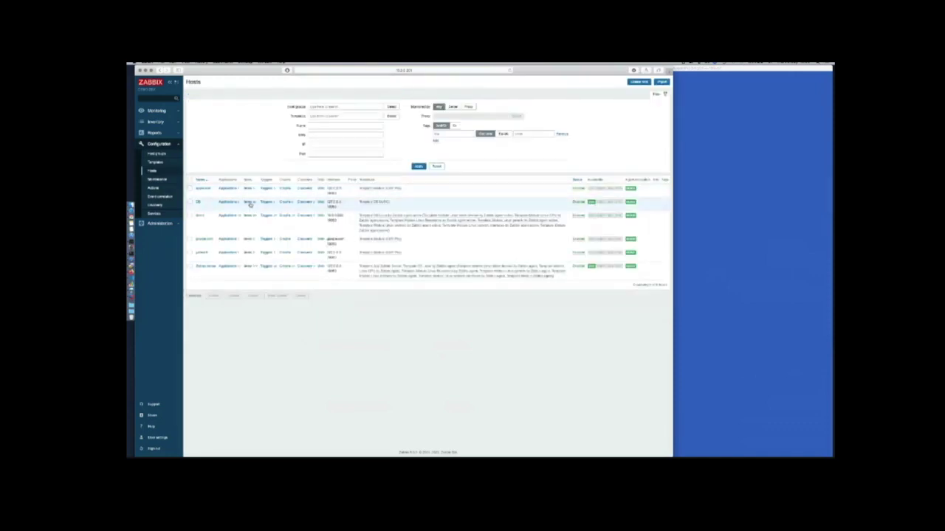
click(250, 205)
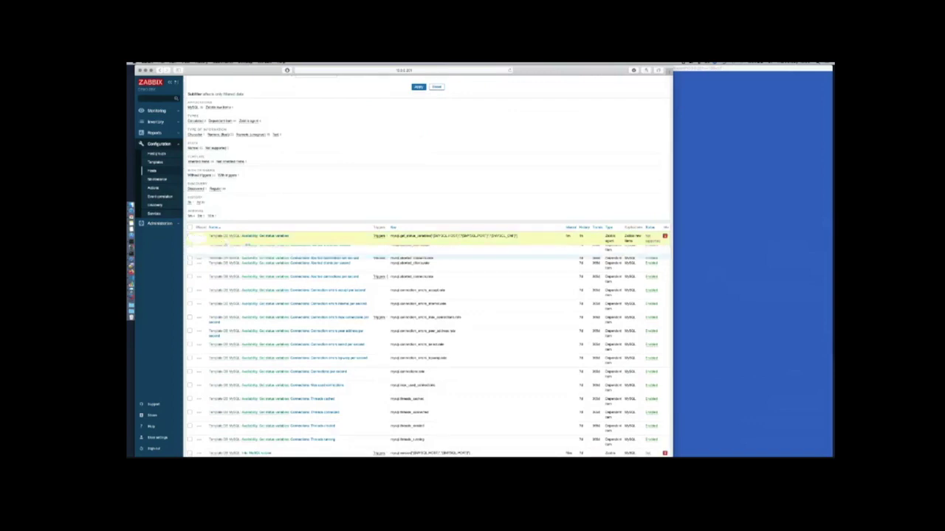
scroll(387, 279, down, 4)
scroll(387, 279, down, 6)
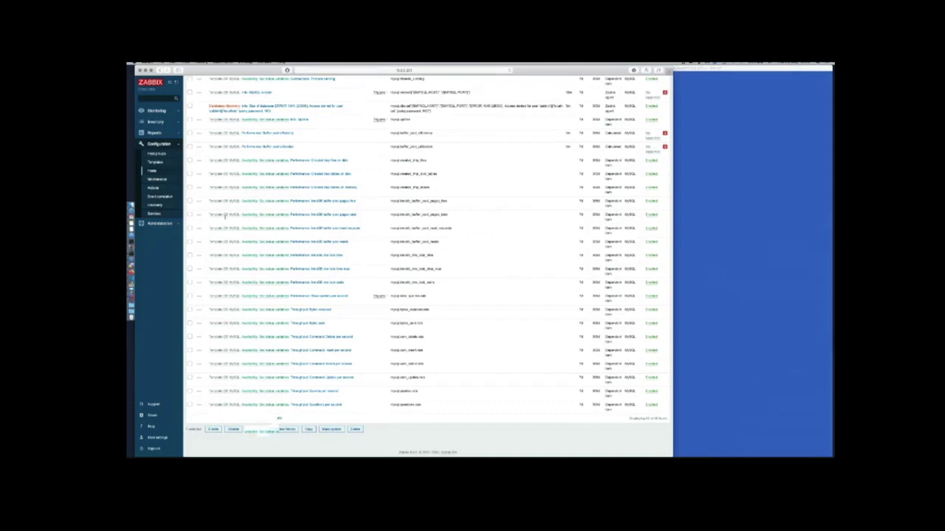
click(258, 429)
Open Monitoring > Latest data in a new tab and switch to it
click(157, 111)
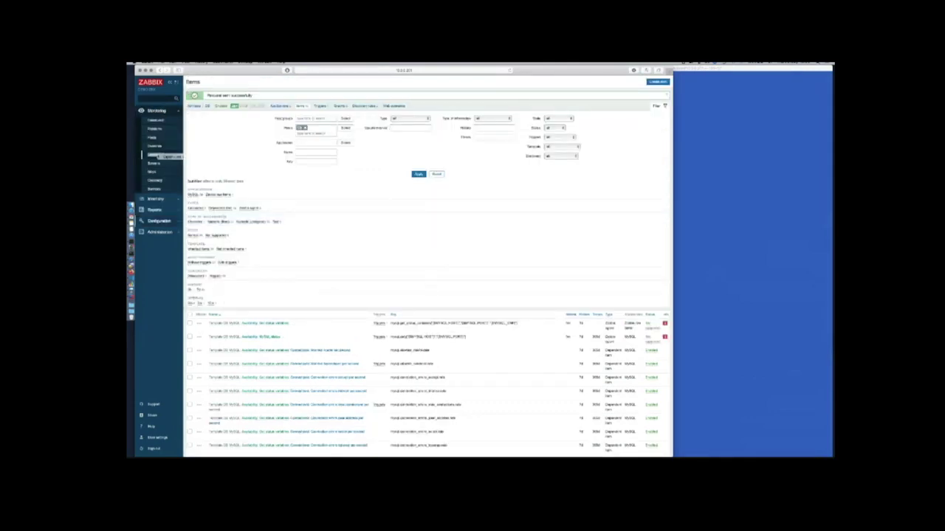
right_click(158, 154)
click(167, 159)
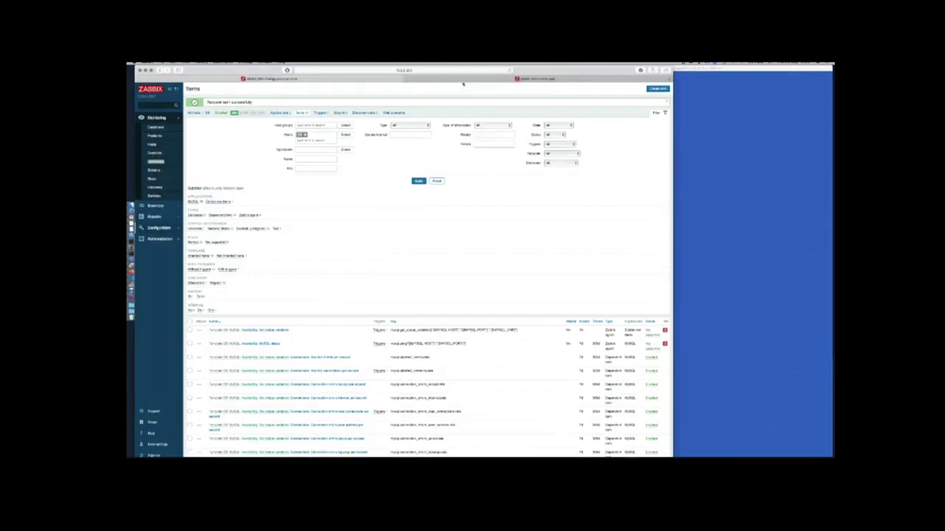
key(ctrl+Tab)
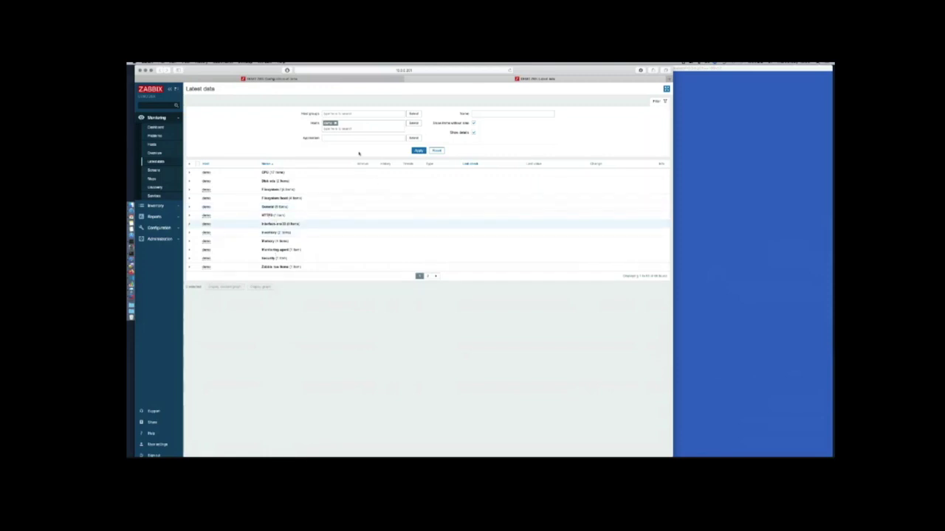
Filter Latest data to the DB host and open Get status variables history showing ERROR 1045
click(336, 123)
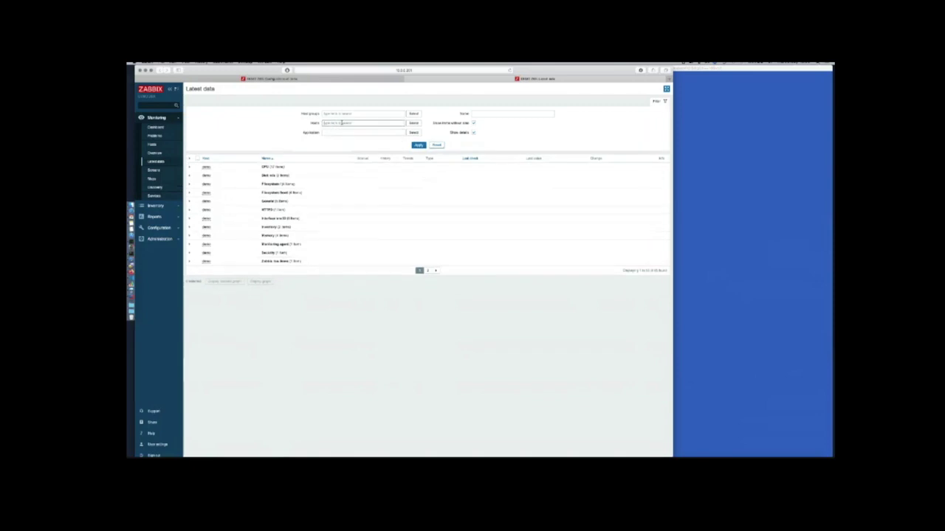
text(dem)
click(343, 131)
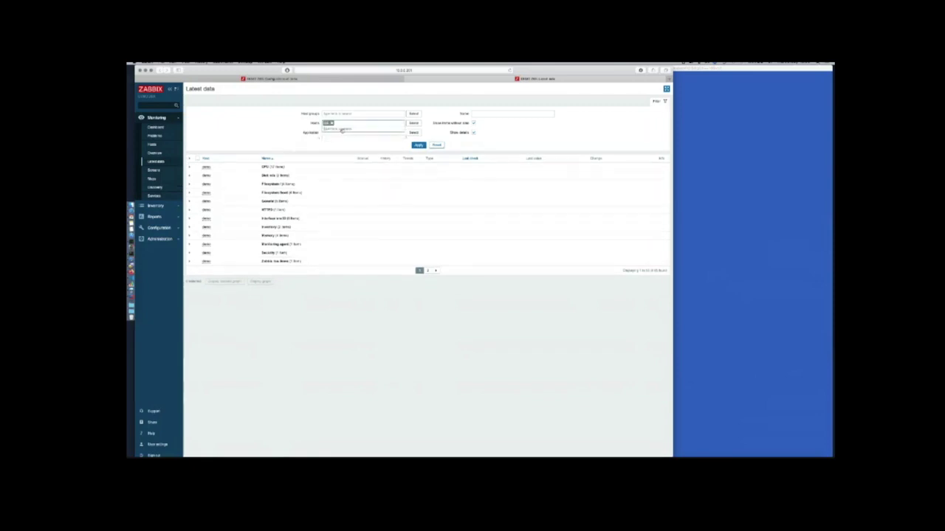
click(419, 150)
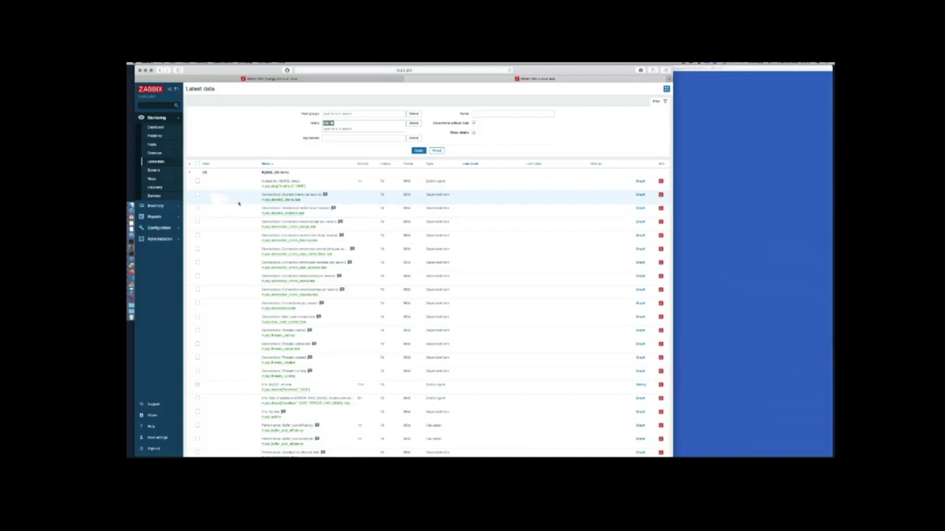
scroll(239, 203, down, 10)
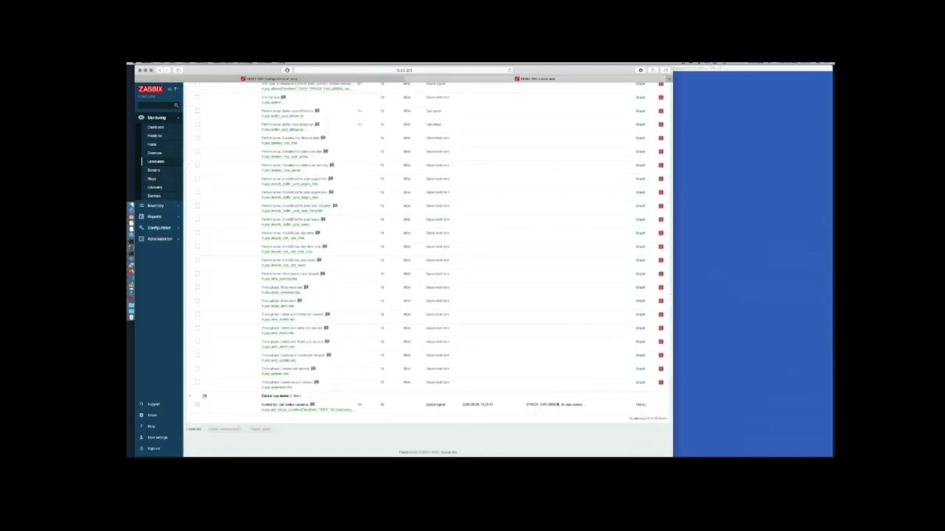
click(640, 405)
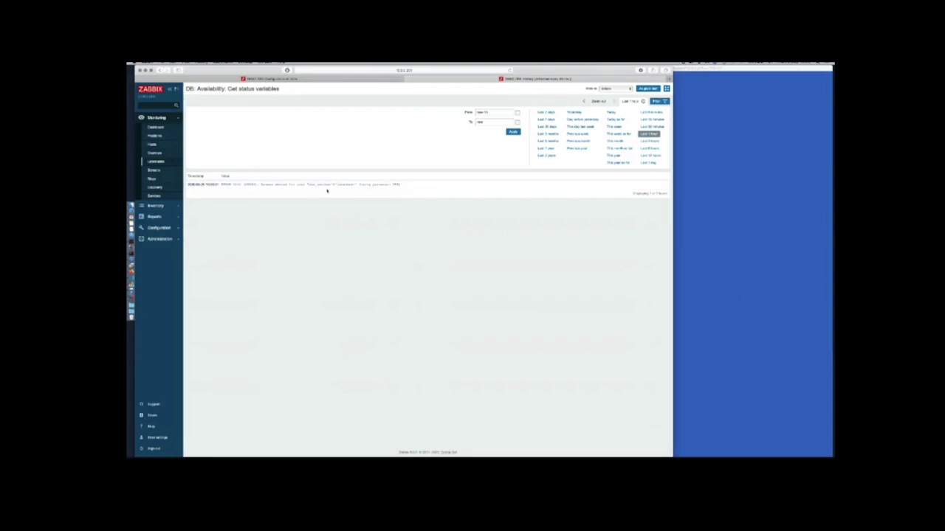
Quit vim and try logging in with mysql -u zbx_monitor -p zabbix, which is denied
click(683, 284)
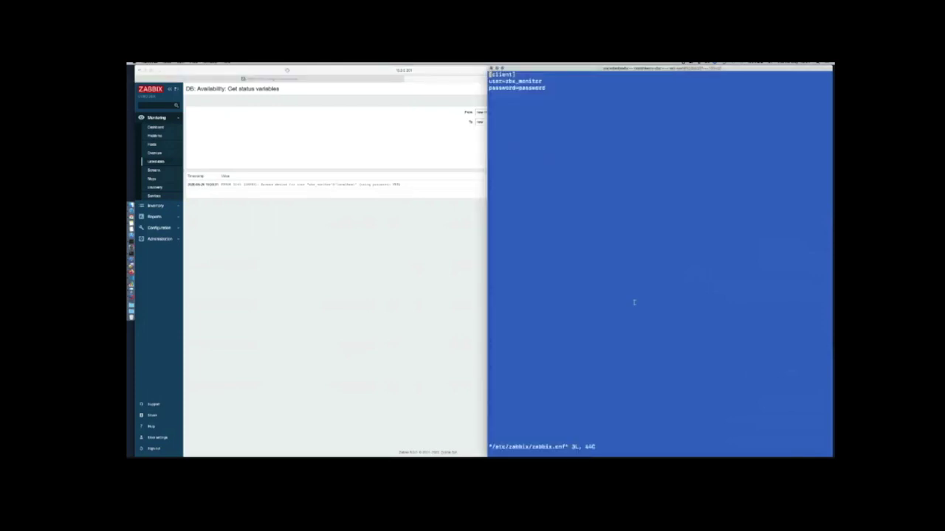
text(:q)
key(Return)
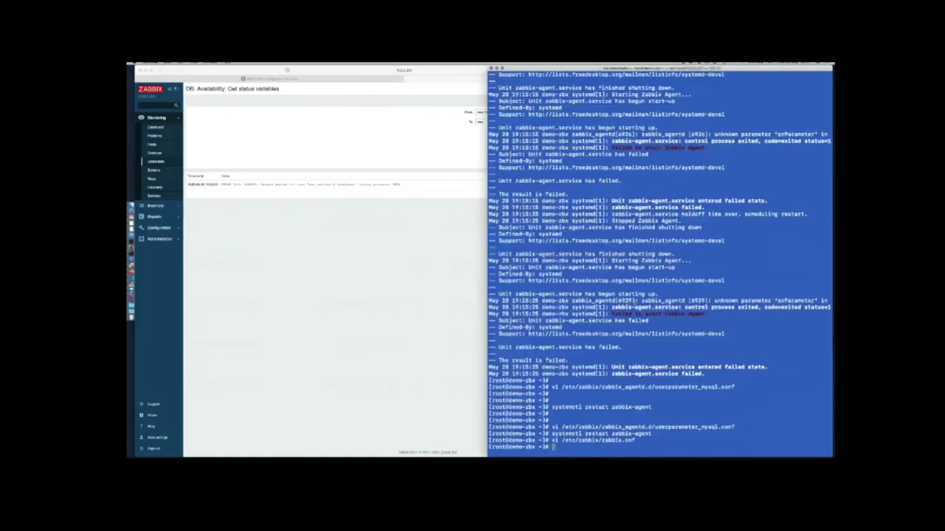
key(Return)
key(Return)
key(Return)
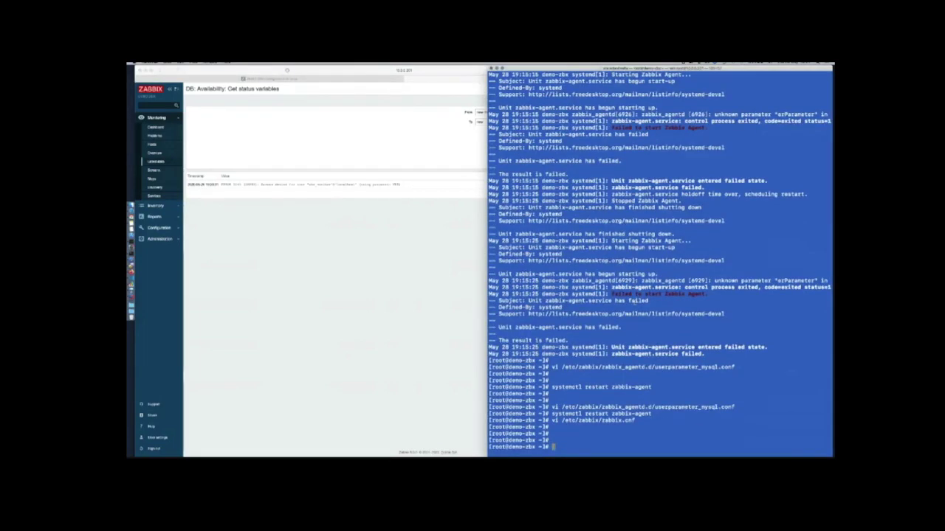
text(mysql -u zbx_monitor -p zabbix)
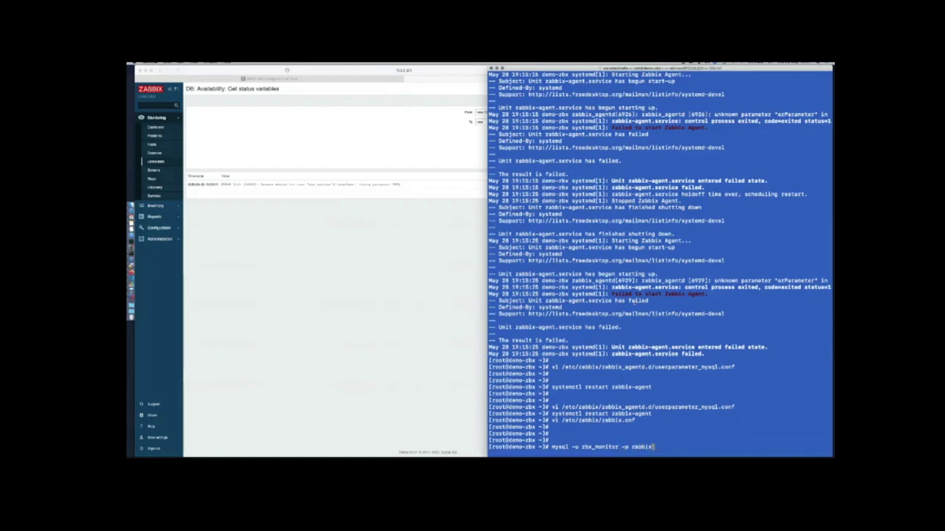
key(Return)
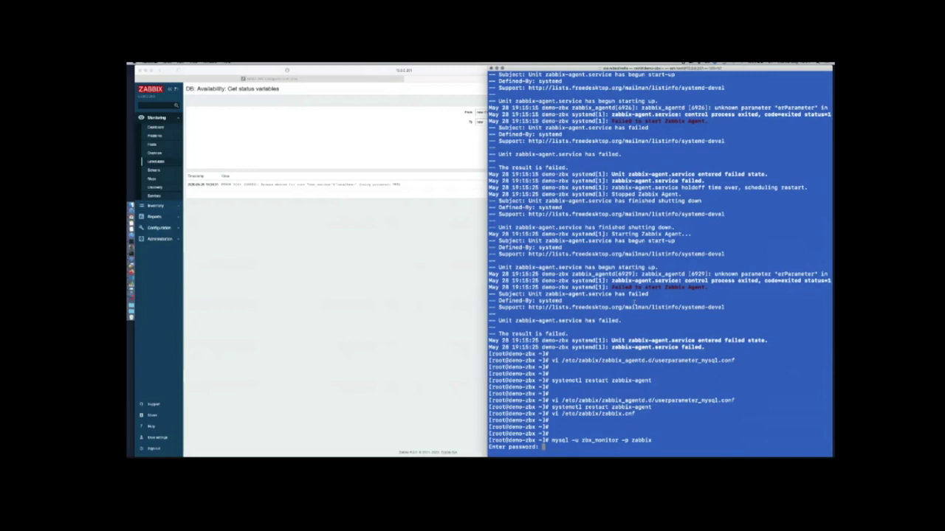
key(Return)
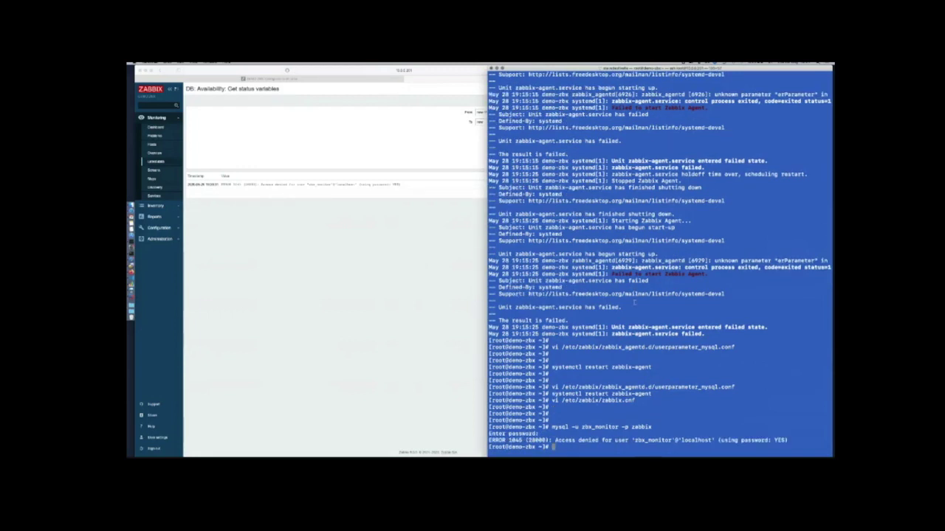
Recall the login command from history and trim it down toward plain mysql
key(Up)
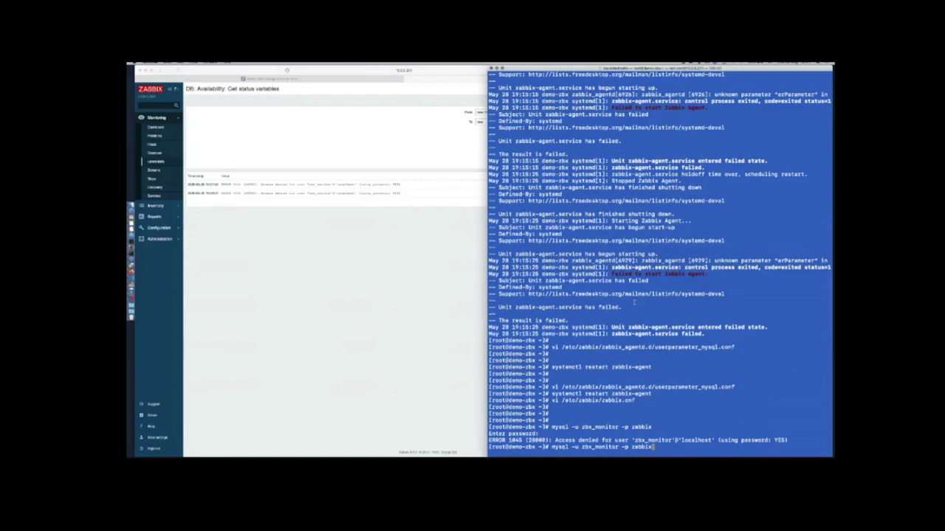
key(Up)
key(Down)
key(BackSpace)
key(BackSpace)
key(BackSpace)
key(BackSpace)
key(BackSpace)
key(BackSpace)
key(BackSpace)
key(BackSpace)
key(BackSpace)
key(BackSpace)
key(BackSpace)
key(BackSpace)
key(BackSpace)
key(BackSpace)
key(BackSpace)
key(BackSpace)
key(BackSpace)
key(BackSpace)
key(BackSpace)
key(BackSpace)
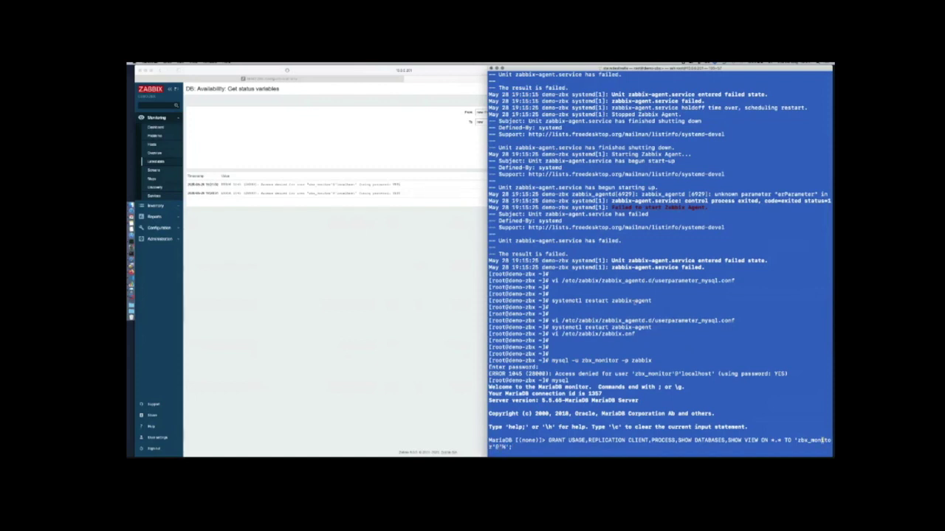
Scope the drafted GRANT statement to the zabbix database and run it
key(Left)
key(Left)
key(Left)
key(Left)
key(Left)
key(Left)
key(Delete)
text(zabbix)
key(Return)
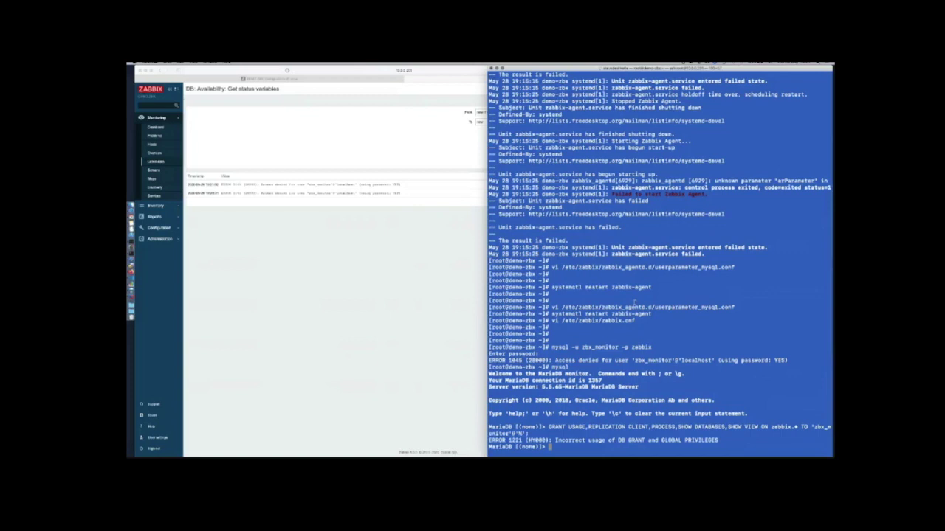
Rewrite the grant as GRANT ALL ON zabbix.* for zbx_monitor and run it
key(Up)
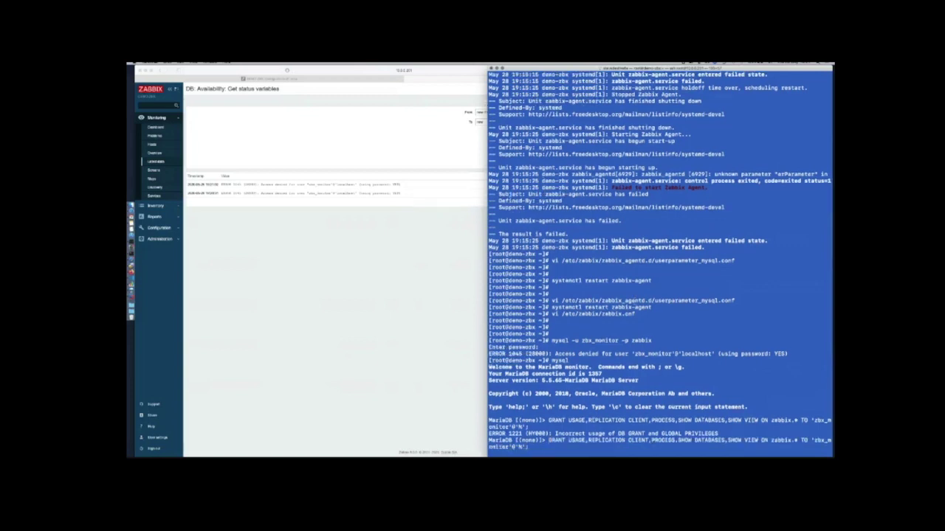
key(Left)
key(Left)
key(Left)
key(Left)
key(Left)
key(Left)
key(Left)
key(Left)
key(Left)
key(Left)
key(BackSpace)
key(BackSpace)
key(BackSpace)
key(BackSpace)
key(BackSpace)
key(BackSpace)
key(BackSpace)
key(BackSpace)
key(BackSpace)
key(BackSpace)
key(BackSpace)
key(BackSpace)
key(BackSpace)
key(BackSpace)
key(BackSpace)
key(BackSpace)
key(BackSpace)
key(BackSpace)
key(BackSpace)
key(BackSpace)
key(BackSpace)
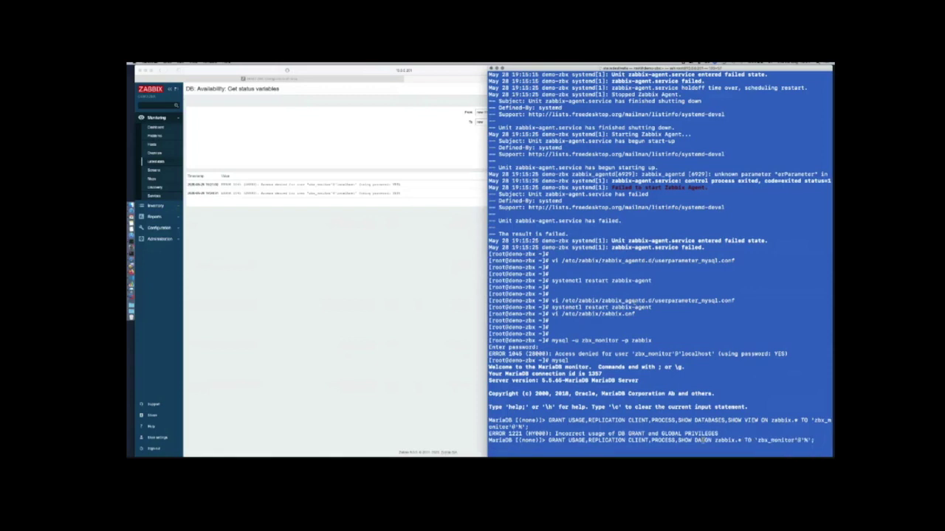
key(BackSpace)
key(BackSpace)
key(BackSpace)
key(BackSpace)
key(BackSpace)
key(BackSpace)
key(BackSpace)
key(BackSpace)
key(BackSpace)
key(BackSpace)
key(BackSpace)
key(BackSpace)
key(BackSpace)
key(BackSpace)
key(BackSpace)
key(BackSpace)
key(BackSpace)
key(BackSpace)
key(BackSpace)
key(BackSpace)
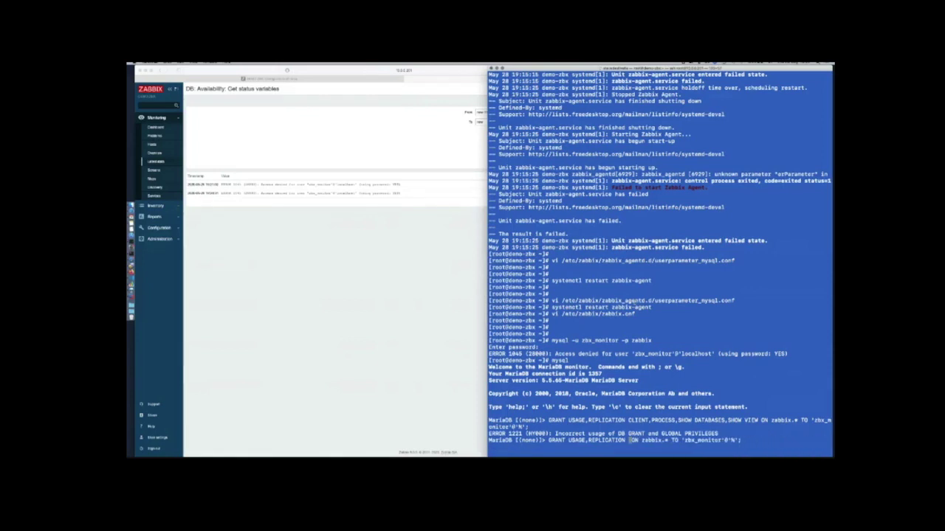
key(BackSpace)
key(BackSpace)
key(BackSpace)
key(BackSpace)
key(BackSpace)
key(BackSpace)
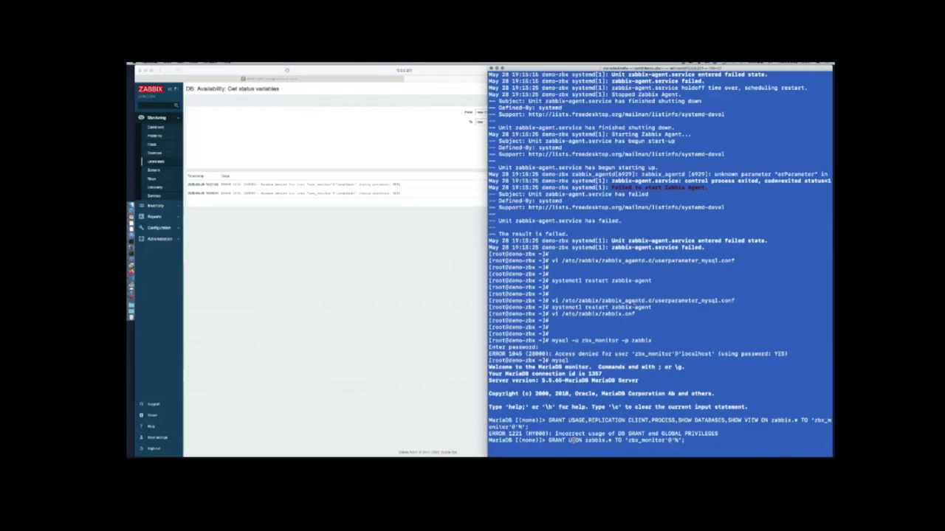
text(ALL)
key(Return)
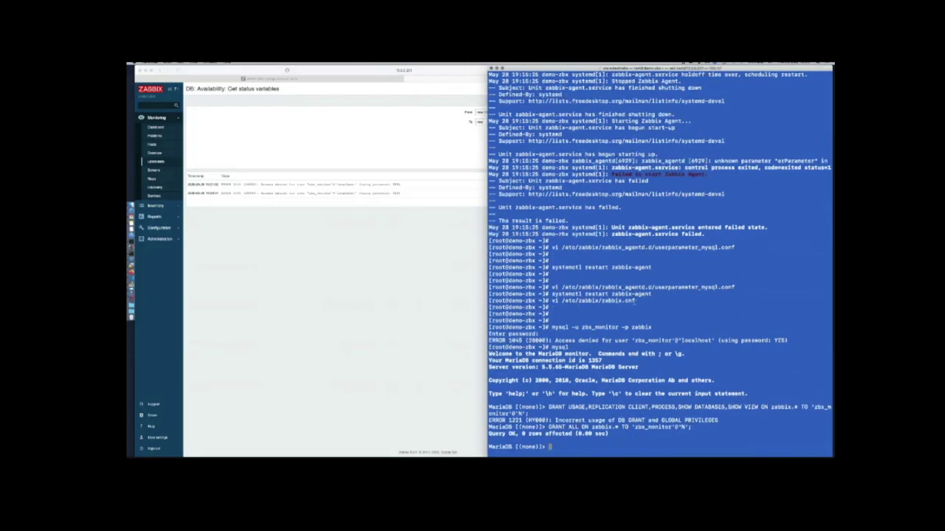
Quit MariaDB and rerun the mysql -u zbx_monitor -p zabbix login
key(ctrl+d)
text(quit)
key(Return)
key(Return)
key(Return)
key(Up)
key(Up)
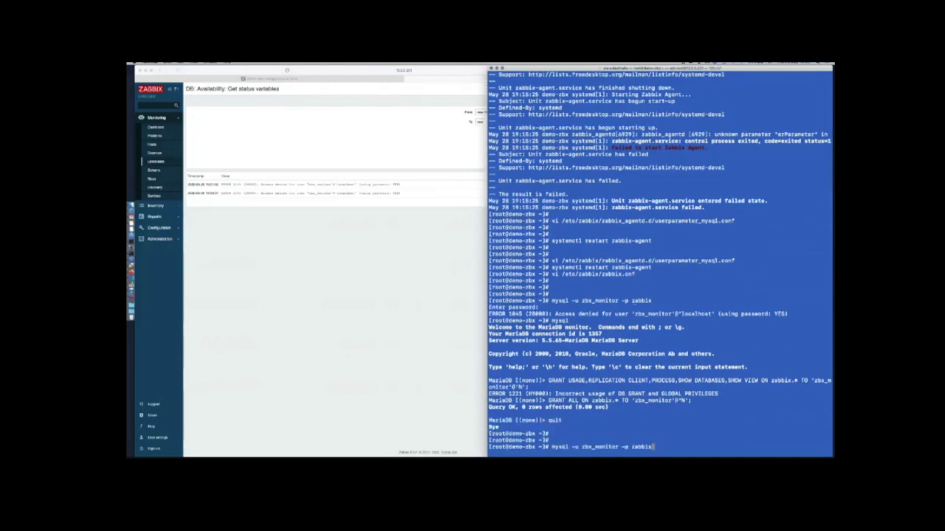
key(Return)
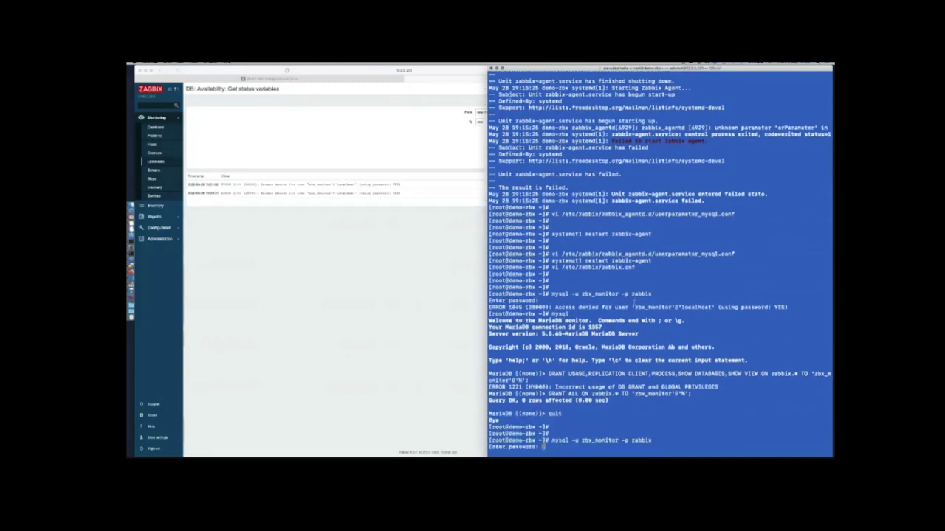
Retry the zbx_monitor login twice; both attempts are denied
key(Return)
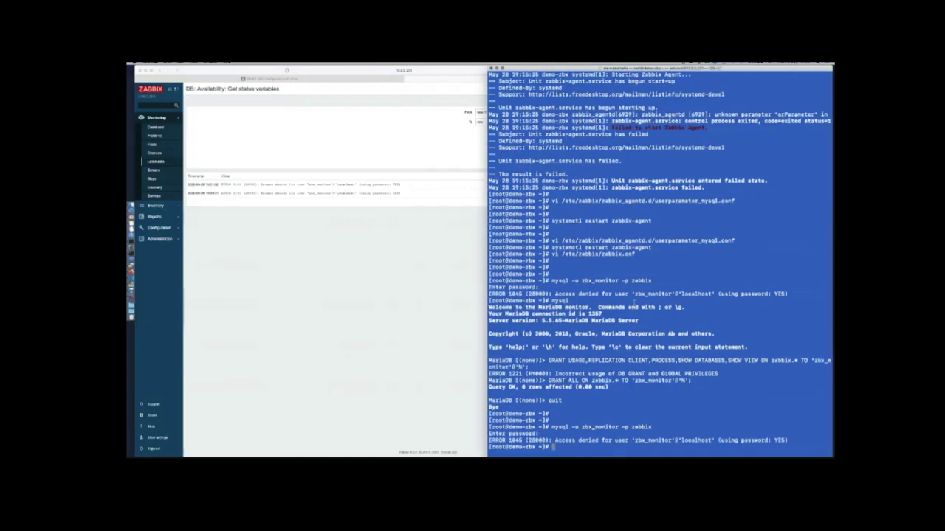
key(Up)
key(Return)
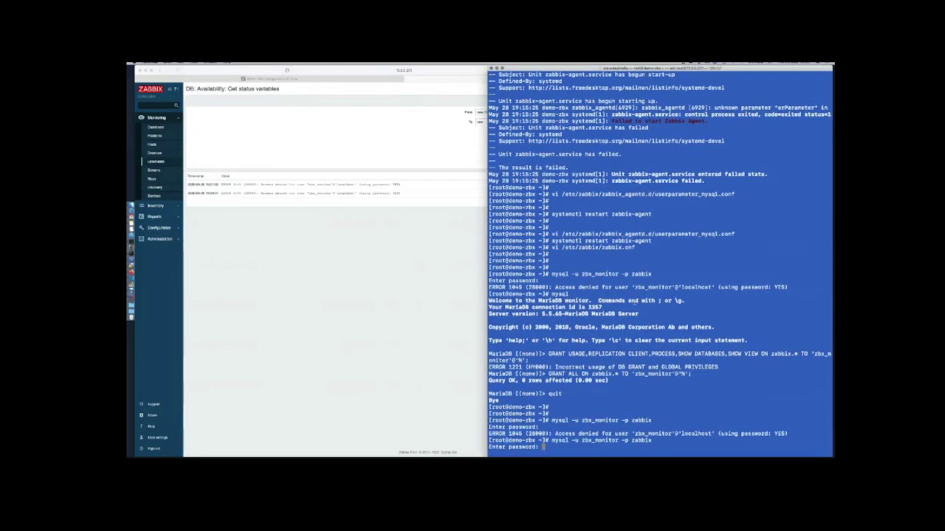
key(Return)
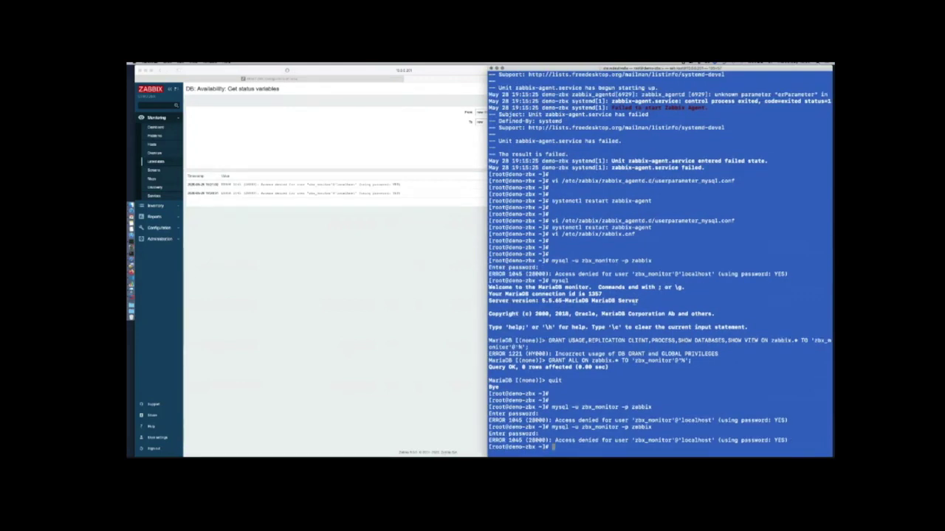
Reopen the MariaDB monitor as root and recall the CREATE USER 'zbx_monitor'@'%' statement
key(Up)
key(Up)
key(Up)
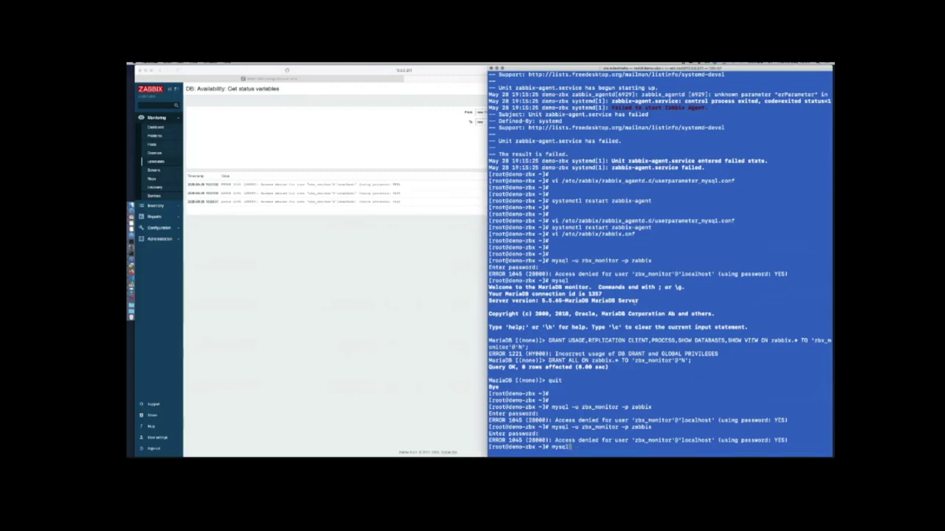
key(Return)
key(Up)
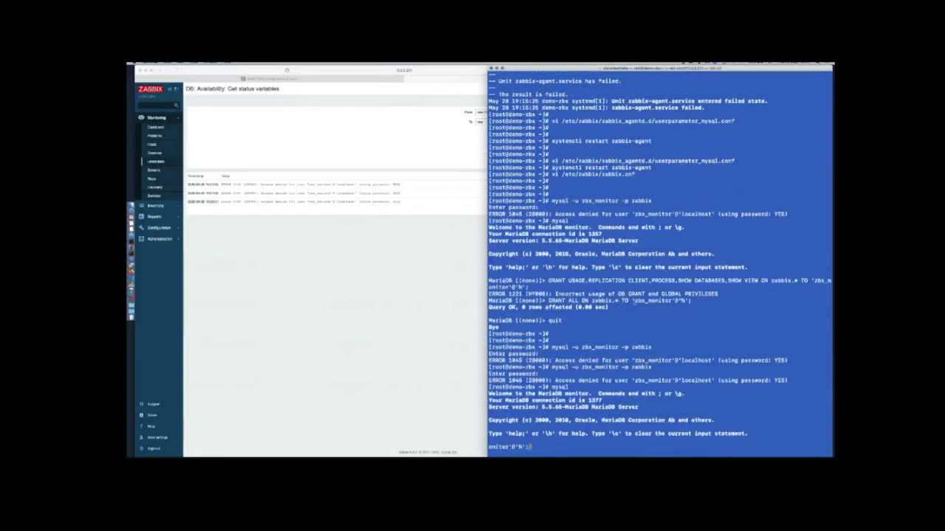
text(GRANT USAGE,REPLICATION CLIENT,PROCESS,SHOW DATABASES,SHOW VIEW ON *.* TO 'zbx_monitor'@'%';)
key(Up)
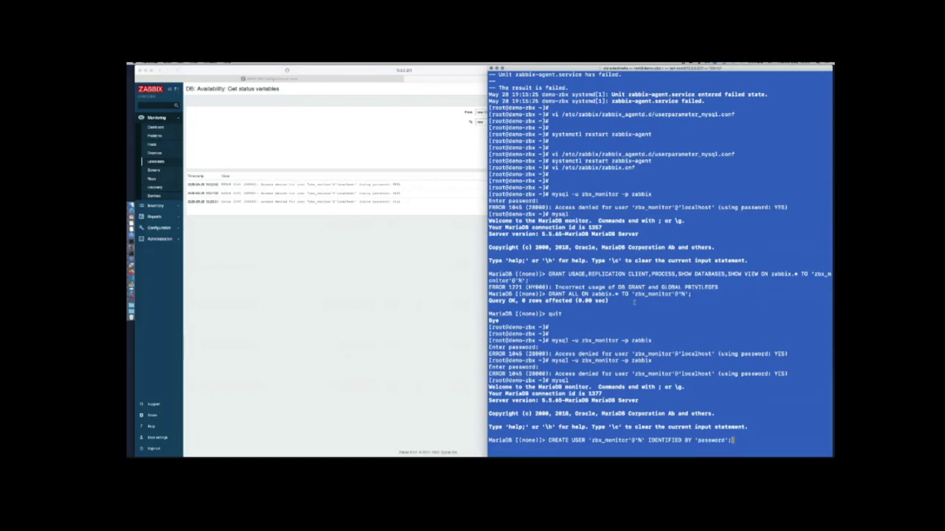
Re-run the global monitoring GRANT for zbx_monitor with the host changed from '%' to 'localhost'
key(Left)
key(Left)
key(Left)
key(Left)
key(Left)
key(Left)
key(Left)
key(Left)
key(Left)
key(Left)
key(Left)
key(Left)
key(Left)
key(Left)
key(Left)
key(Left)
key(Left)
key(Left)
key(Left)
key(Left)
key(Left)
key(Left)
key(Left)
key(Up)
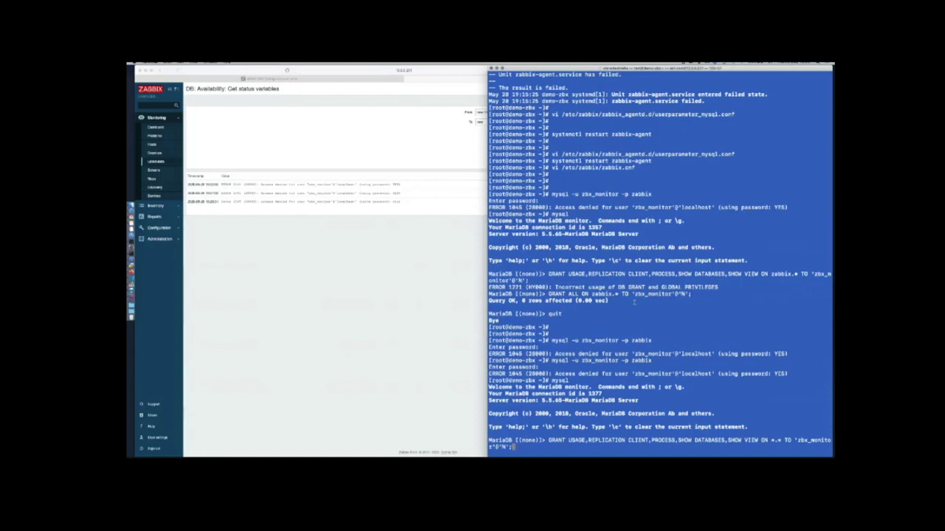
key(Left)
key(Left)
key(BackSpace)
text(localhost)
key(Return)
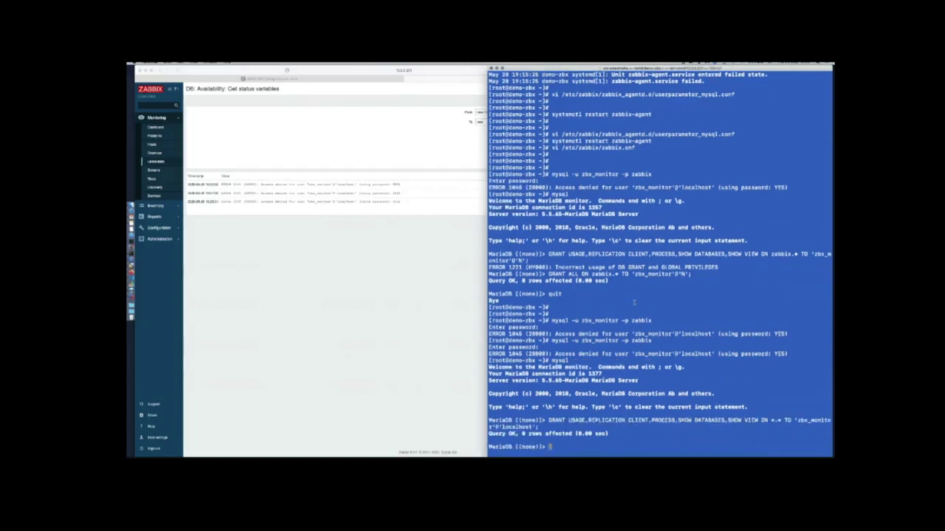
Quit MariaDB and retry the zbx_monitor login, which is still denied
text(quit)
key(Return)
text(mysql)
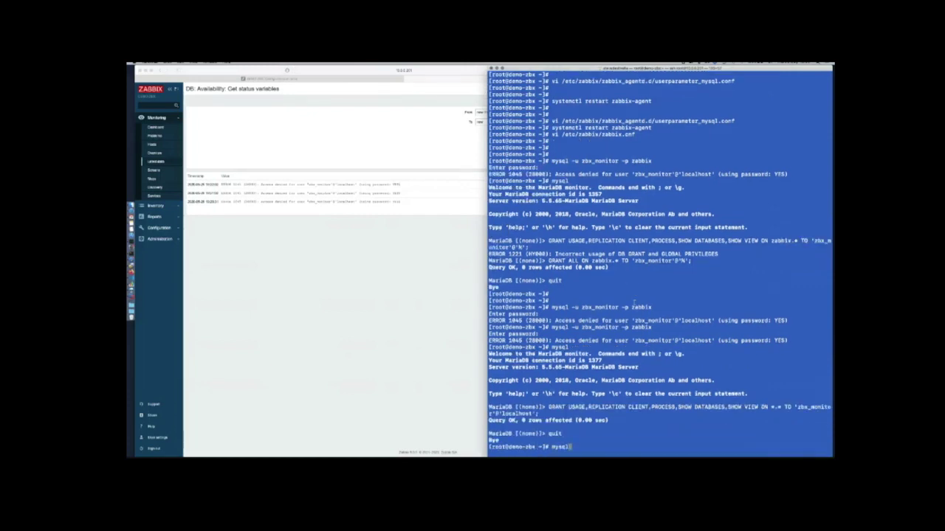
key(Up)
key(Return)
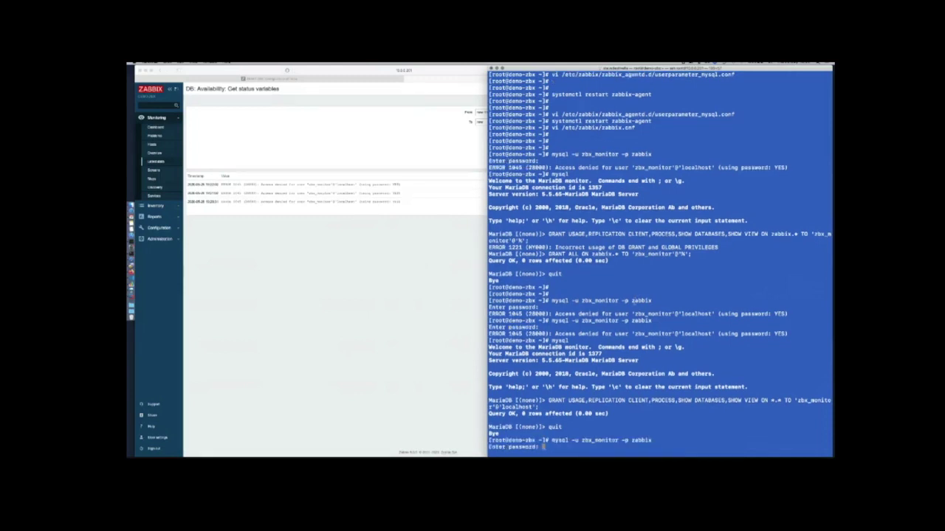
key(Return)
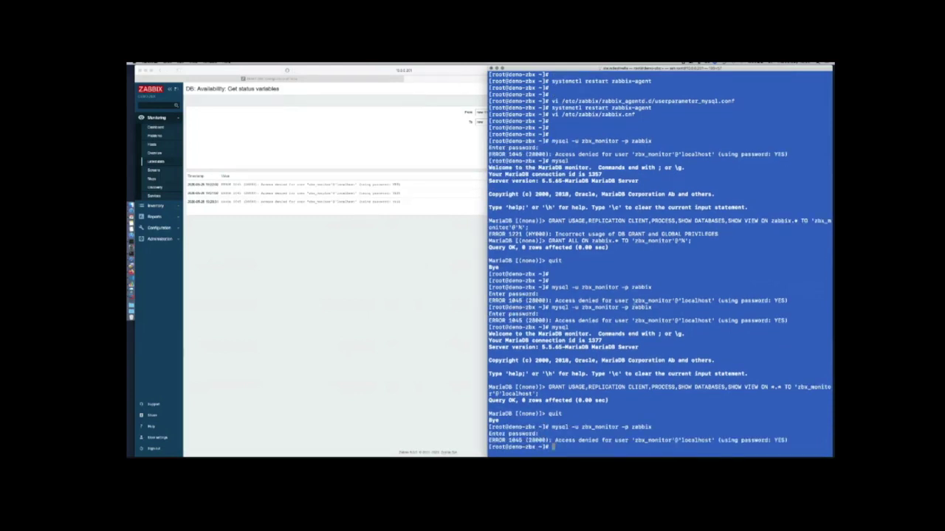
As root, run CREATE USER for 'zbx_monitor'@'localhost'
text(mysql)
key(Return)
key(Up)
key(Up)
key(Up)
key(Up)
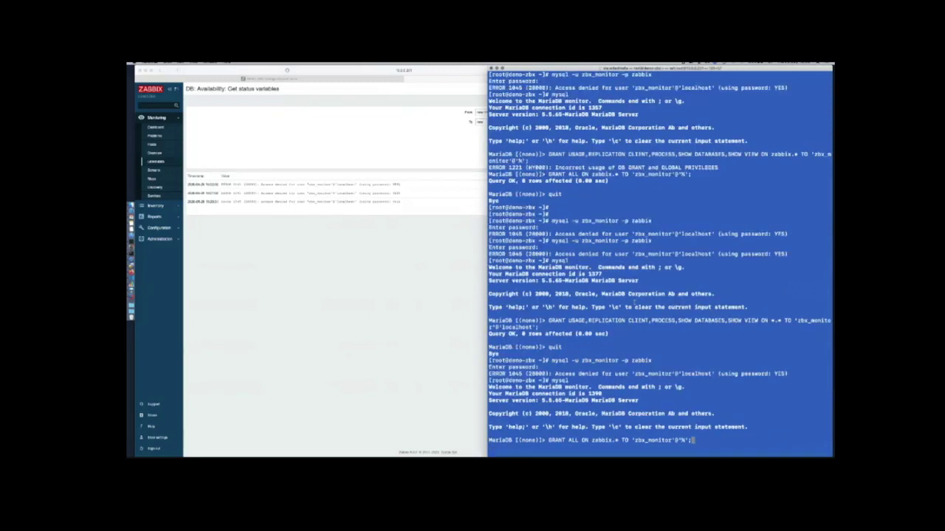
key(Left)
key(Left)
key(BackSpace)
text(localhost)
key(Up)
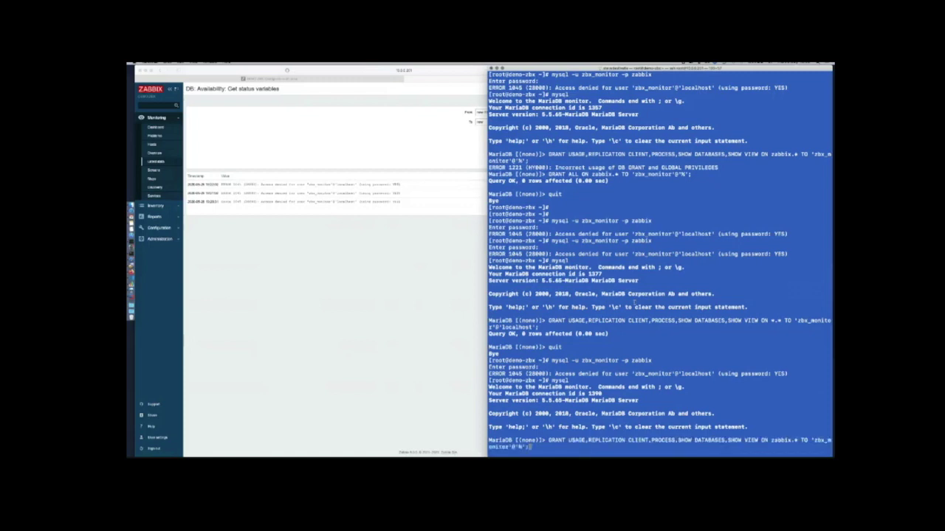
key(Up)
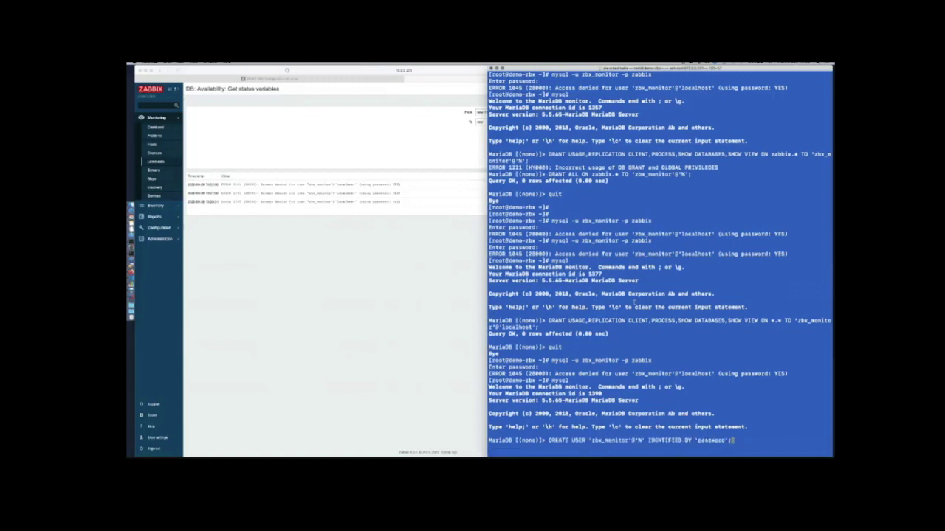
key(Left)
key(Left)
key(Left)
key(Left)
key(Left)
key(Left)
key(Left)
key(Left)
key(Left)
key(Left)
key(Left)
key(Left)
key(Left)
key(Left)
key(Left)
key(Left)
key(Left)
key(Left)
key(Left)
key(Left)
key(Left)
key(BackSpace)
text(localhost)
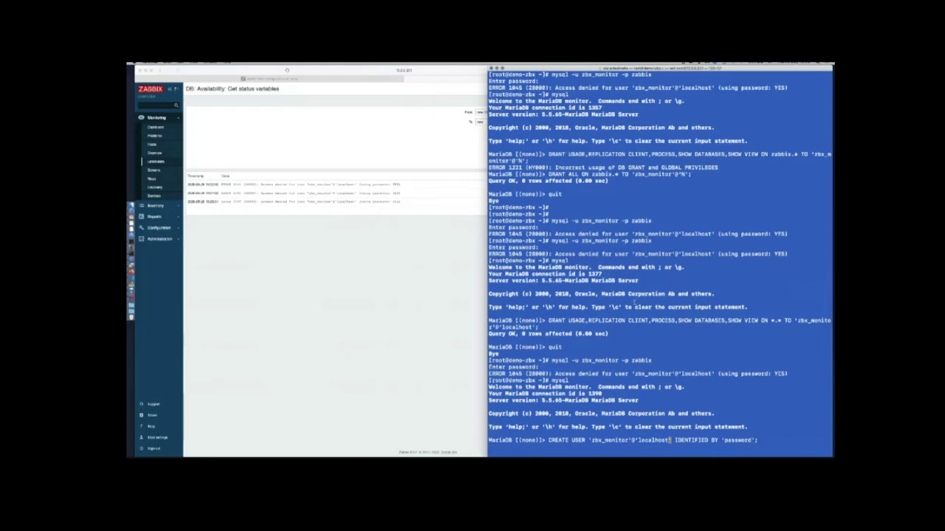
key(Return)
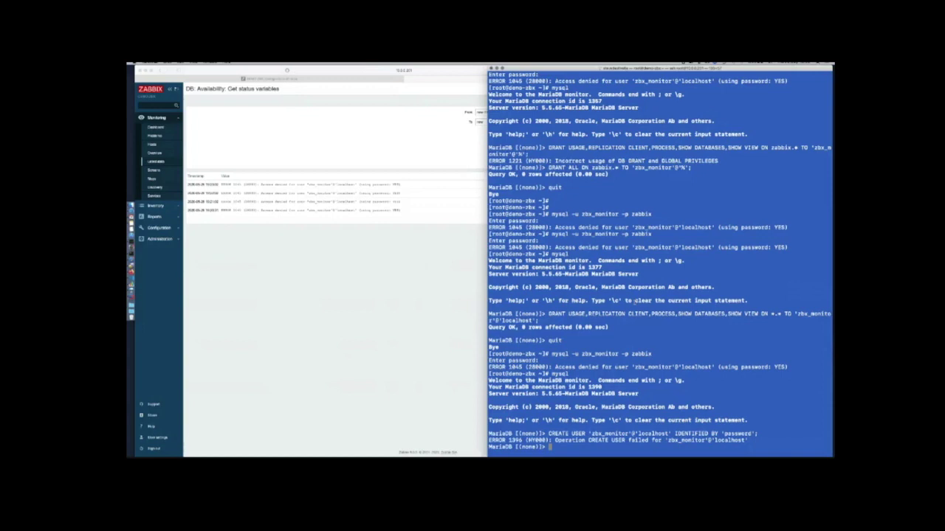
Re-run the zabbix.* monitoring GRANT for zbx_monitor@localhost, identified by its password
key(Up)
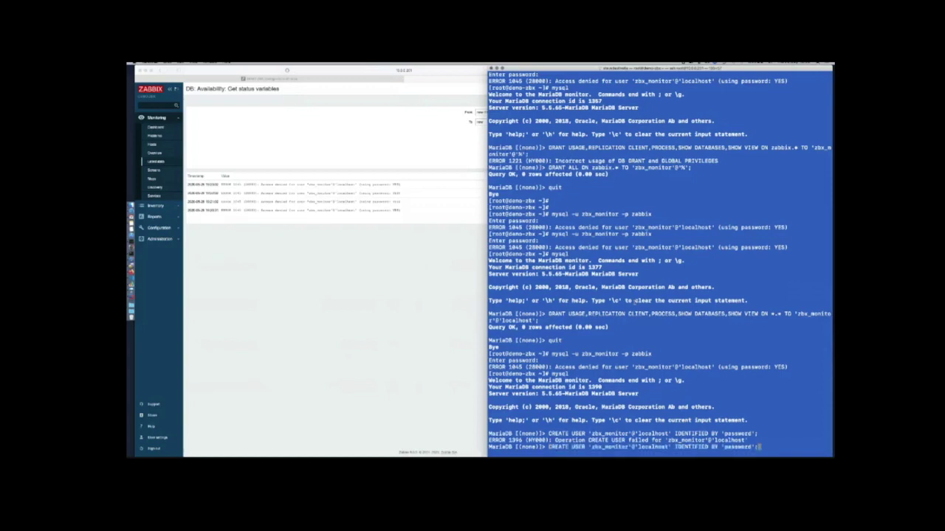
key(Up)
key(Up)
key(Up)
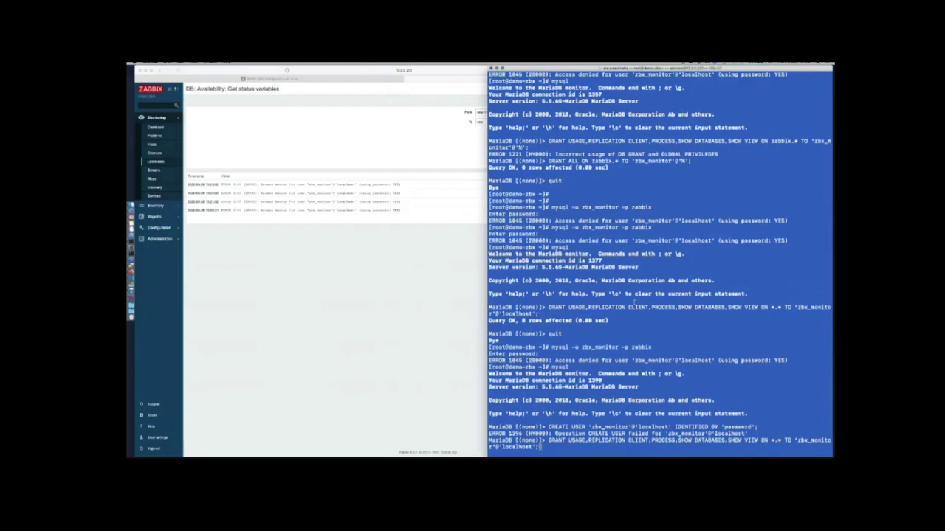
key(Up)
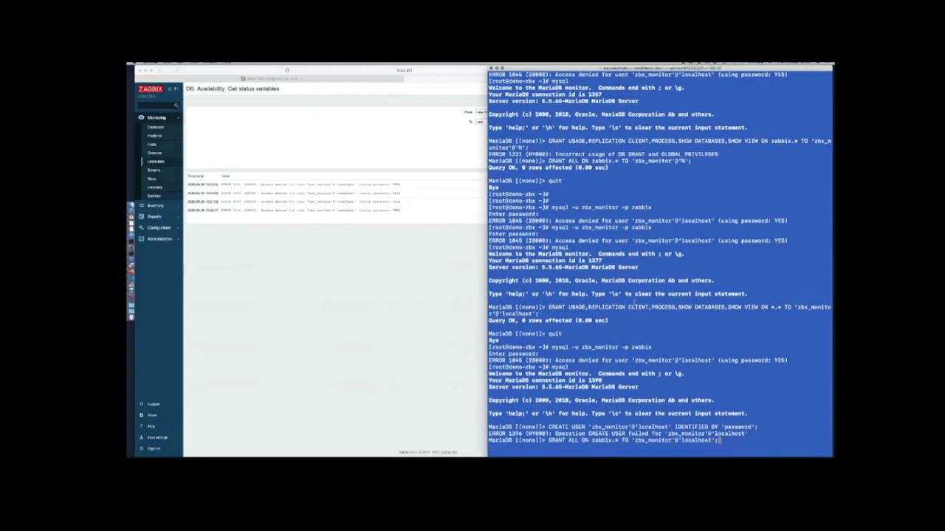
key(Up)
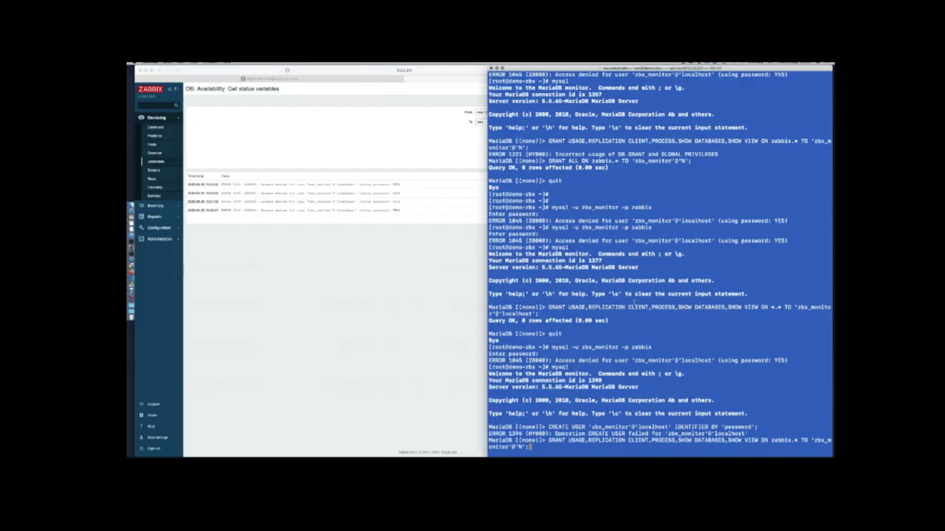
key(Left)
key(Left)
text(localhost' identified by 'password')
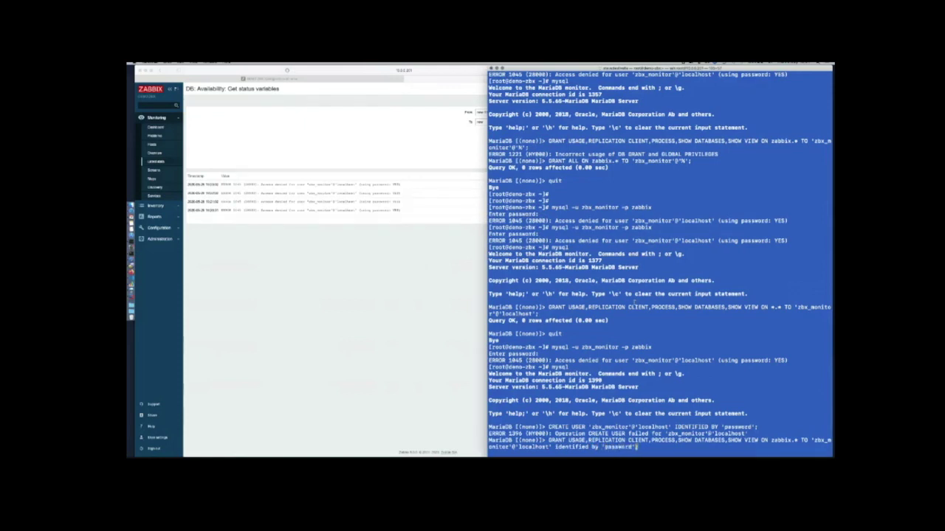
key(Return)
Change the grant's database from zabbix to * and run the global GRANT for zbx_monitor@localhost
key(Up)
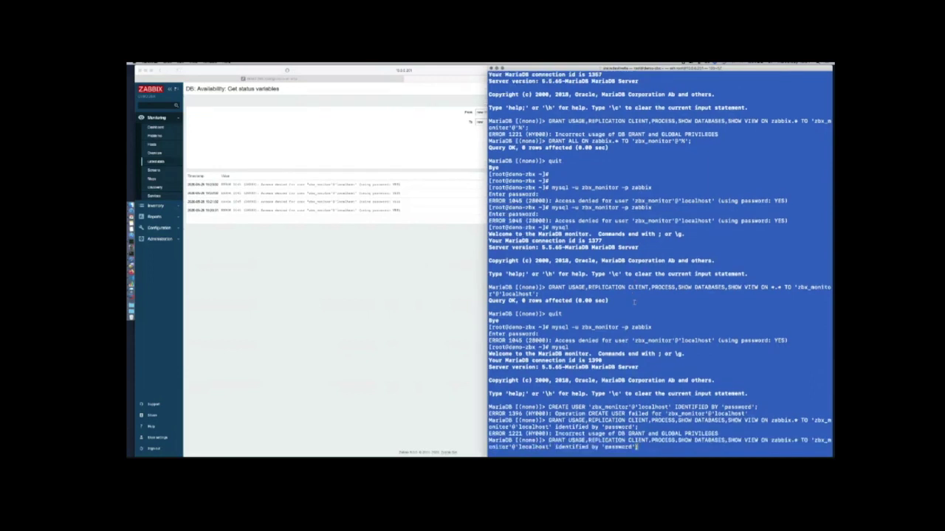
key(Left)
key(Left)
key(Left)
key(Left)
key(Left)
key(Left)
key(Left)
key(Left)
key(Left)
key(Left)
key(Left)
key(Left)
key(Left)
key(Left)
key(Left)
key(Left)
key(Left)
key(Left)
key(Left)
key(Left)
key(Left)
key(Left)
key(Left)
key(Left)
key(Left)
key(Left)
key(Left)
key(Left)
key(Left)
key(Left)
key(Left)
key(Left)
key(Left)
key(Left)
key(Left)
key(Left)
key(Left)
key(Left)
key(Left)
key(Left)
key(Left)
key(Left)
key(Left)
key(Left)
key(Left)
key(Left)
key(Left)
key(Left)
key(Left)
key(Left)
key(BackSpace)
key(BackSpace)
key(BackSpace)
key(BackSpace)
key(BackSpace)
key(BackSpace)
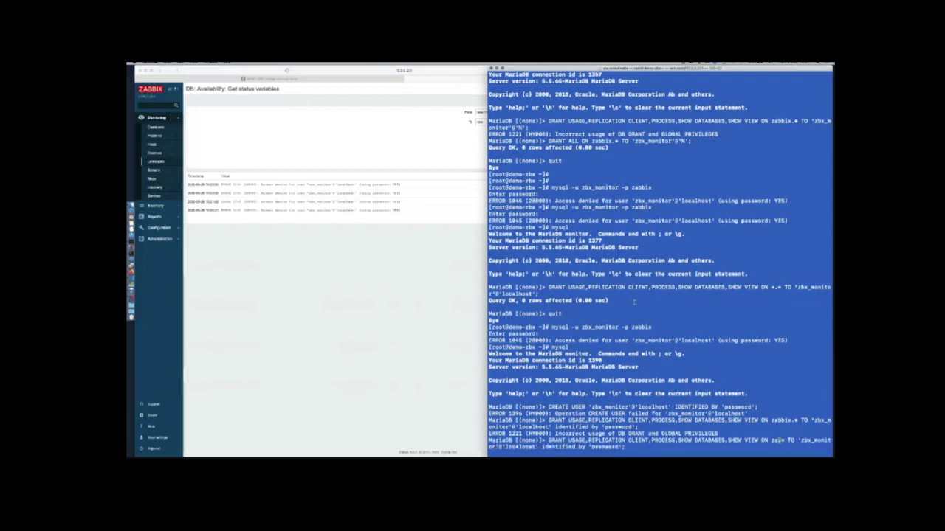
text(*)
key(ctrl+c)
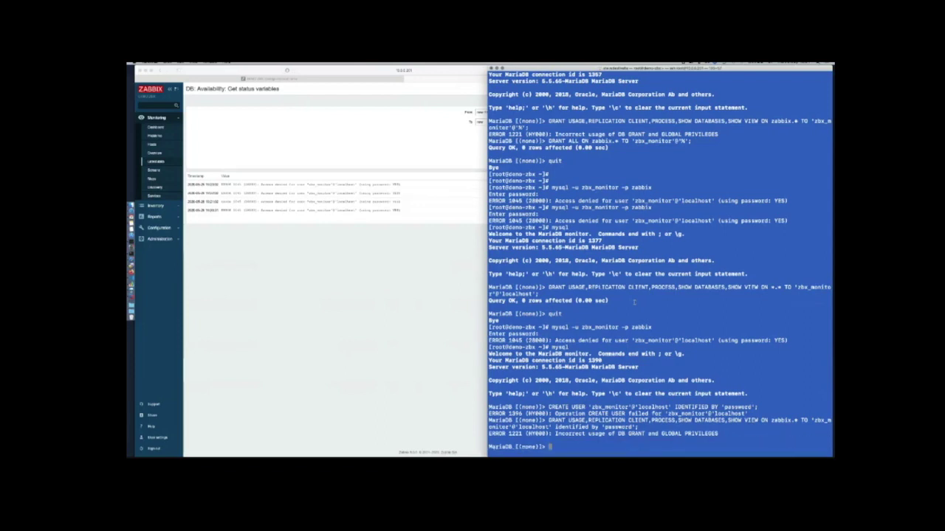
key(Up)
key(Return)
Log in as zbx_monitor with its password to confirm access, then quit
key(Return)
key(Return)
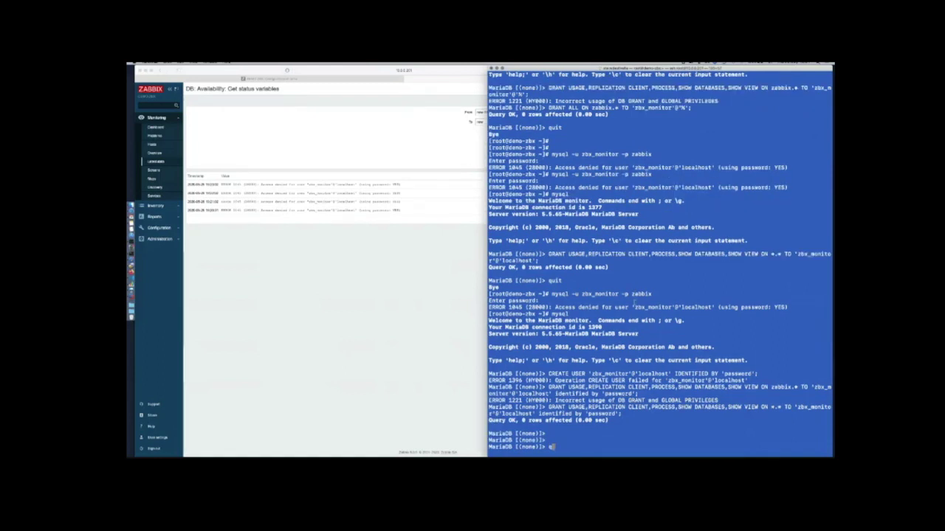
text(quit)
key(Return)
key(Up)
key(Up)
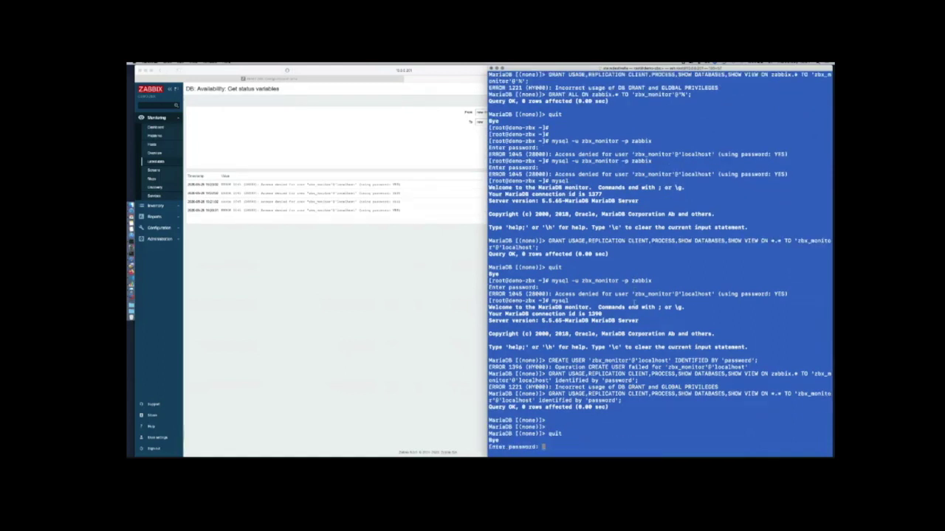
key(Return)
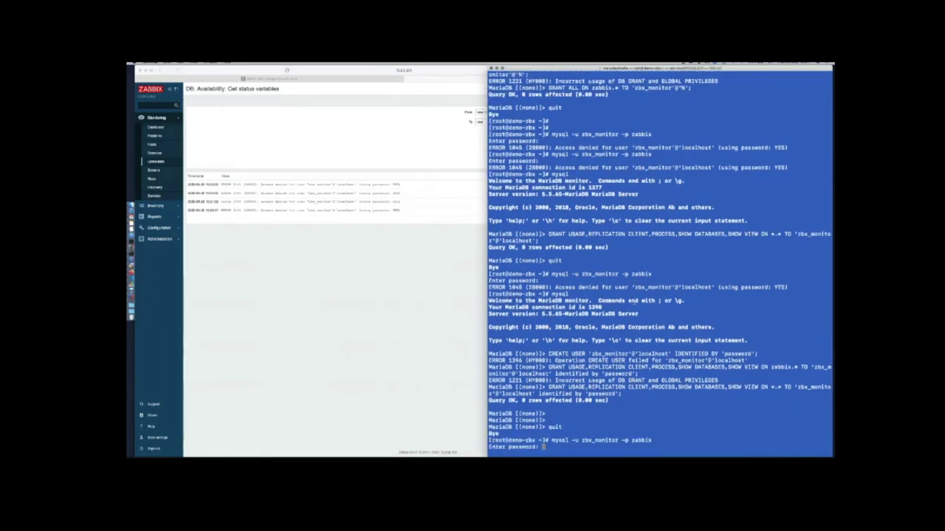
text(password)
key(Return)
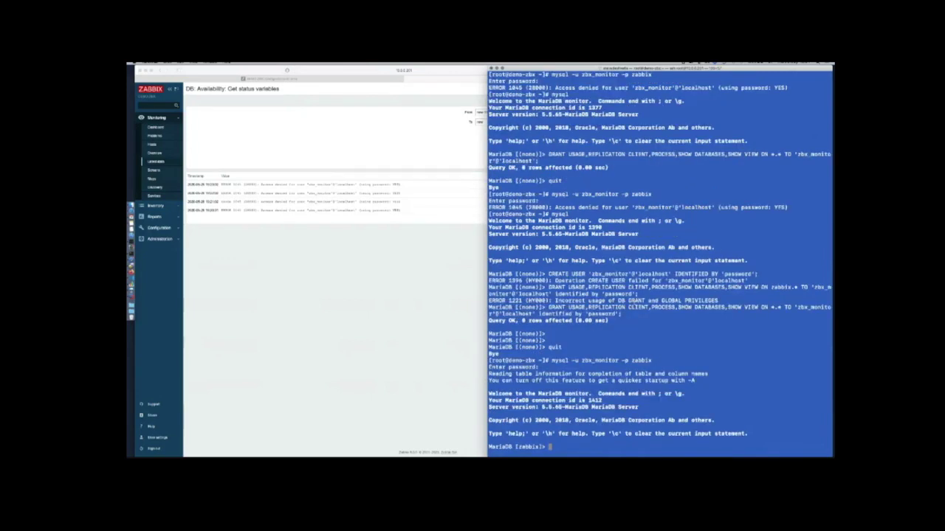
text(quit)
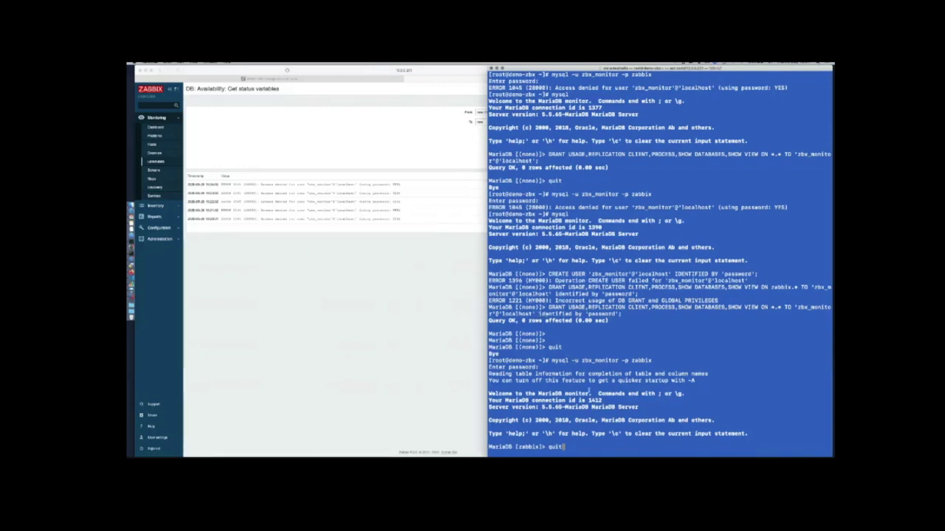
key(Return)
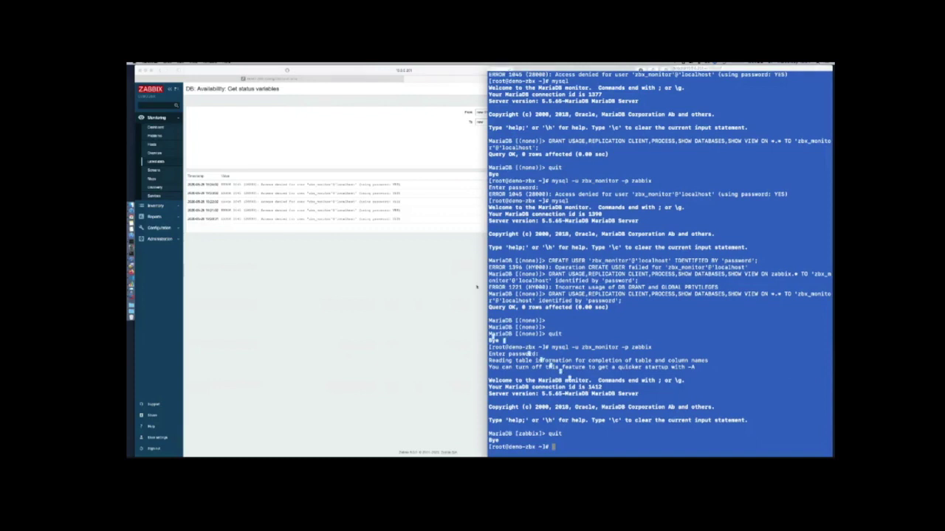
Back in Zabbix, run Execute now on the DB host's selected MySQL items
click(477, 287)
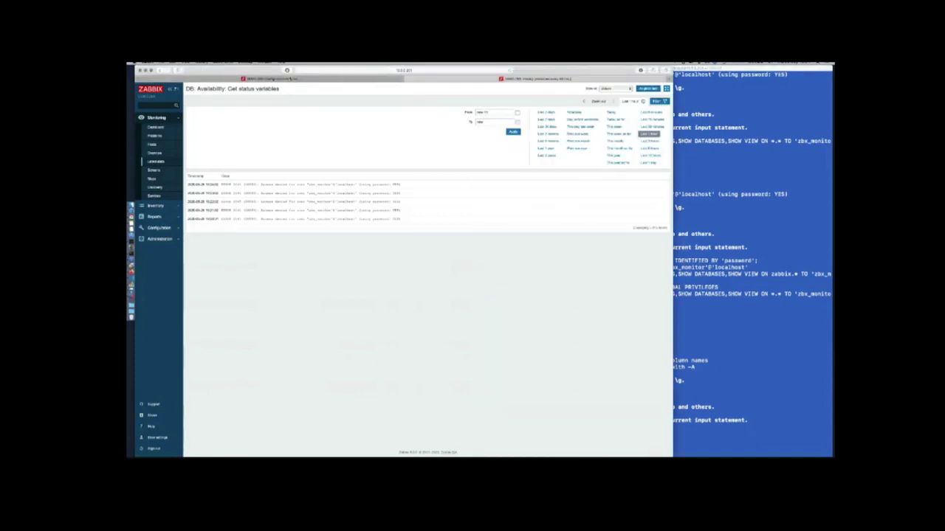
key(alt+Left)
scroll(306, 292, up, 8)
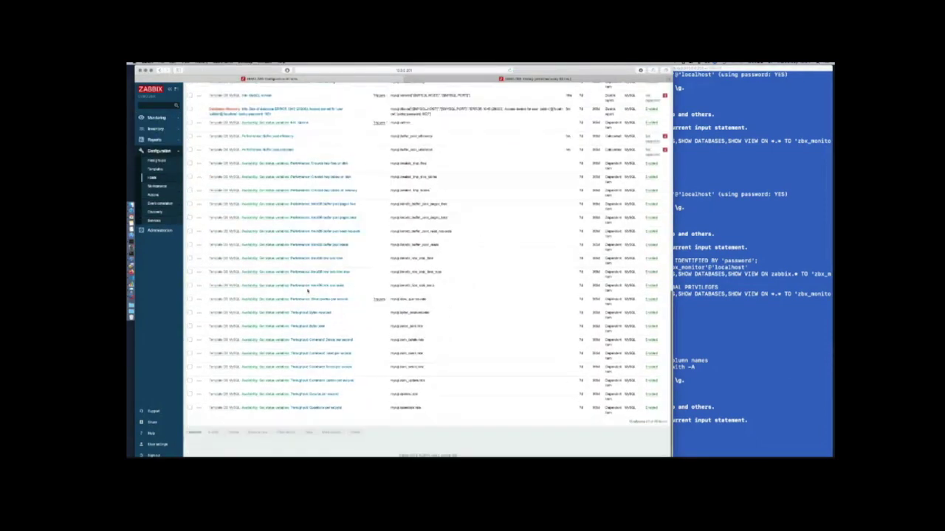
scroll(306, 292, up, 1)
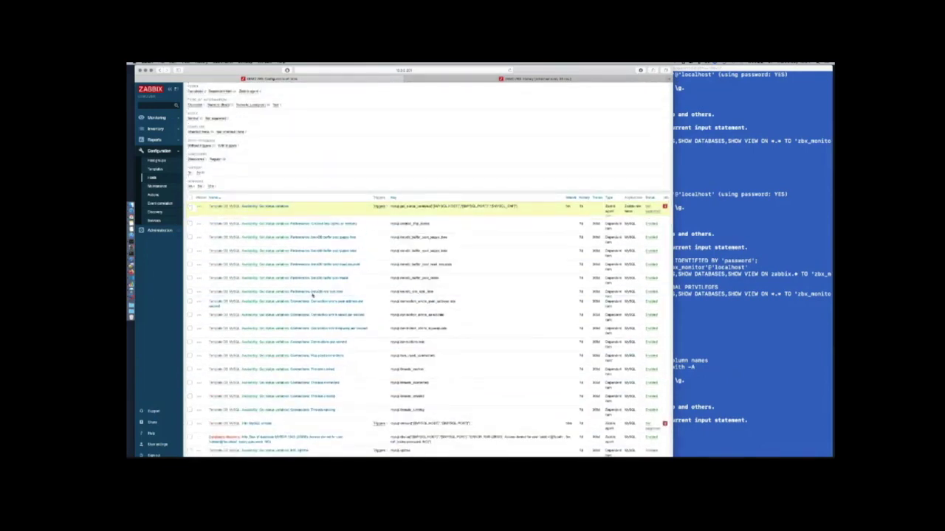
scroll(296, 354, down, 10)
click(259, 437)
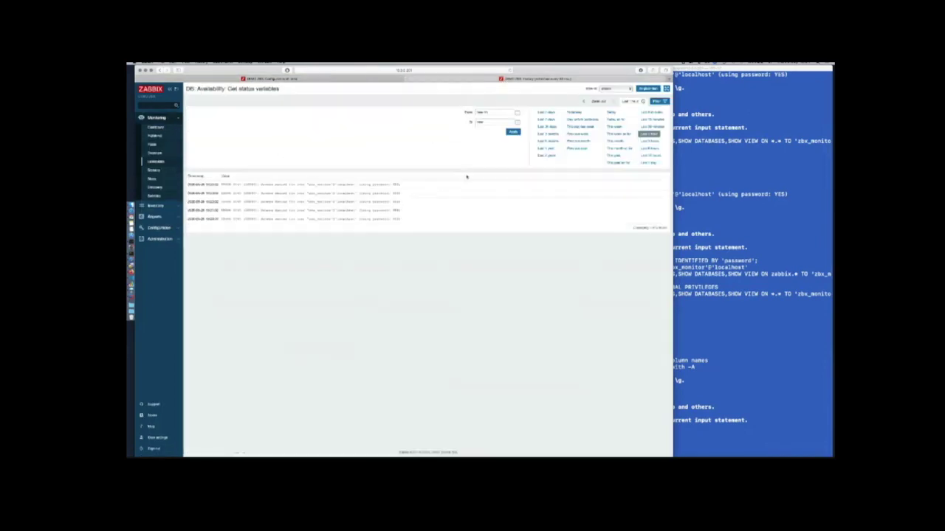
Refresh Get status variables history to review the returned MySQL status XML, then open latest data
click(513, 131)
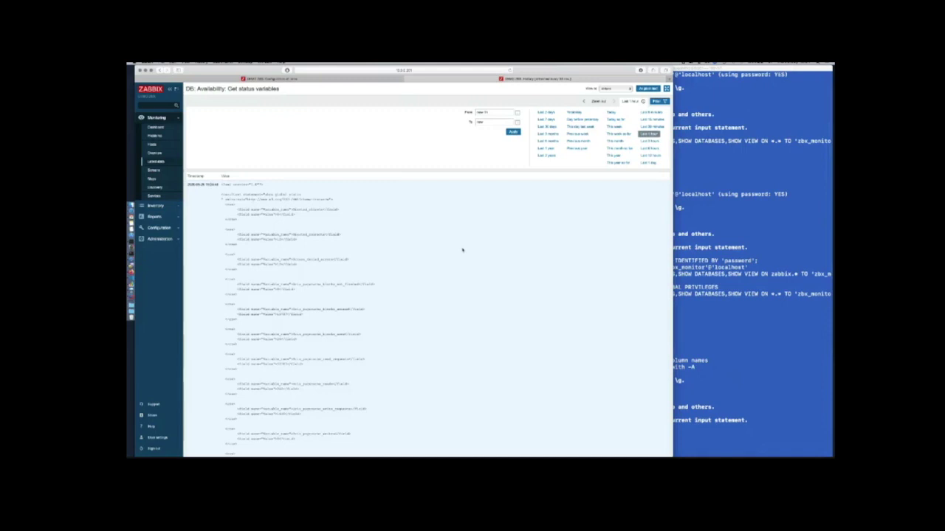
scroll(462, 250, down, 5)
scroll(462, 250, up, 4)
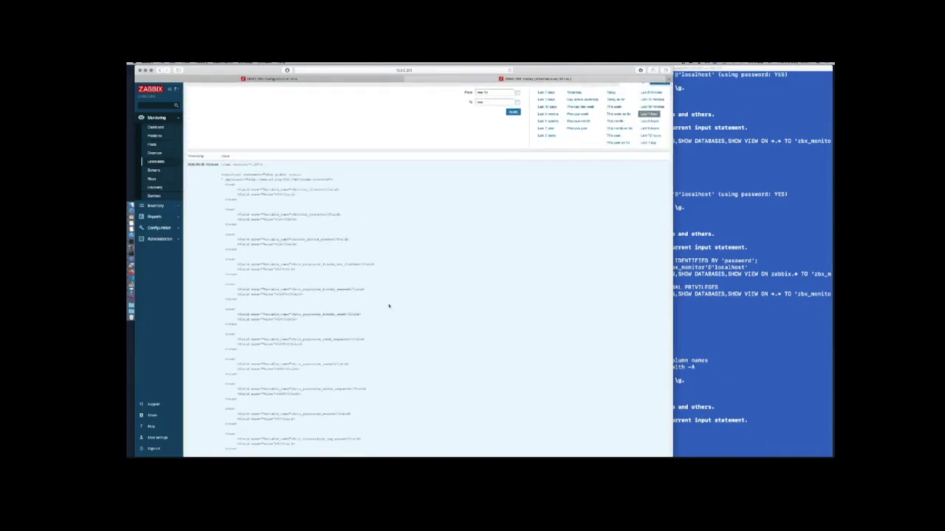
scroll(389, 305, down, 15)
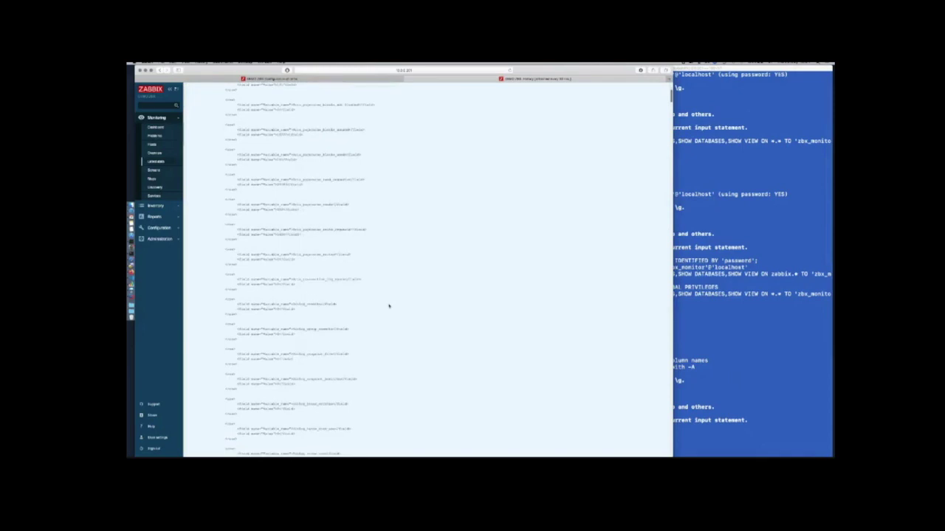
scroll(389, 306, down, 1)
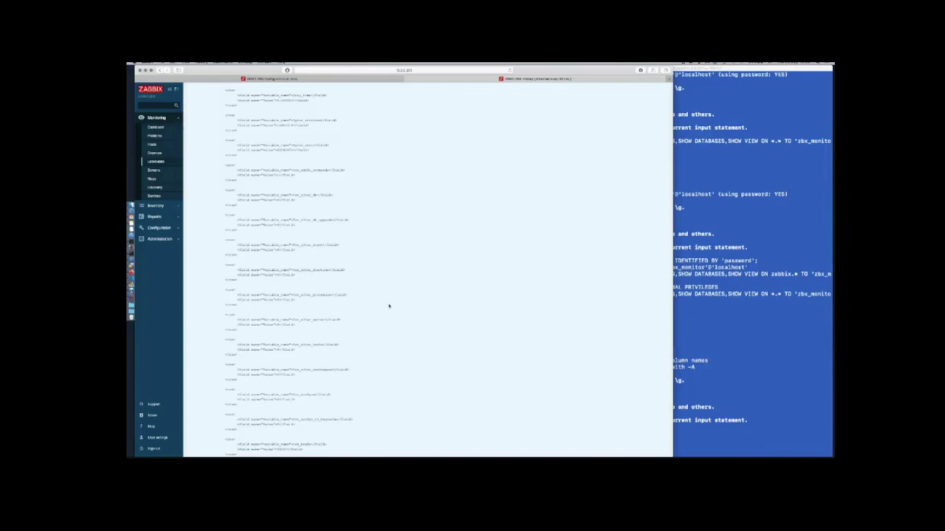
scroll(389, 305, down, 5)
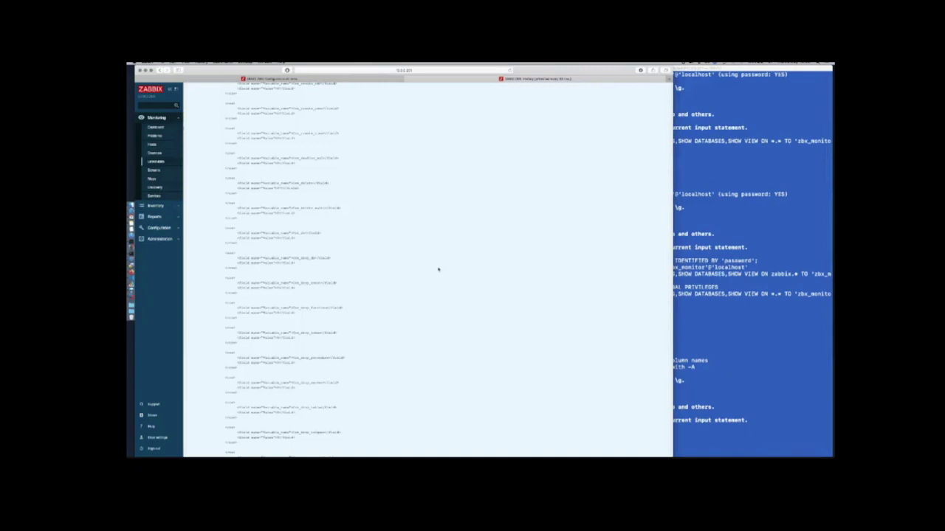
scroll(414, 229, up, 3)
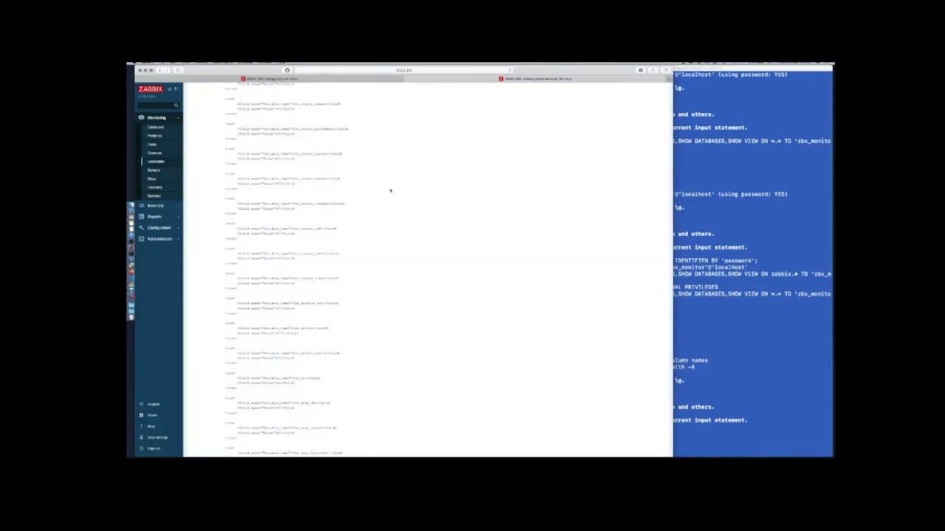
scroll(456, 294, up, 10)
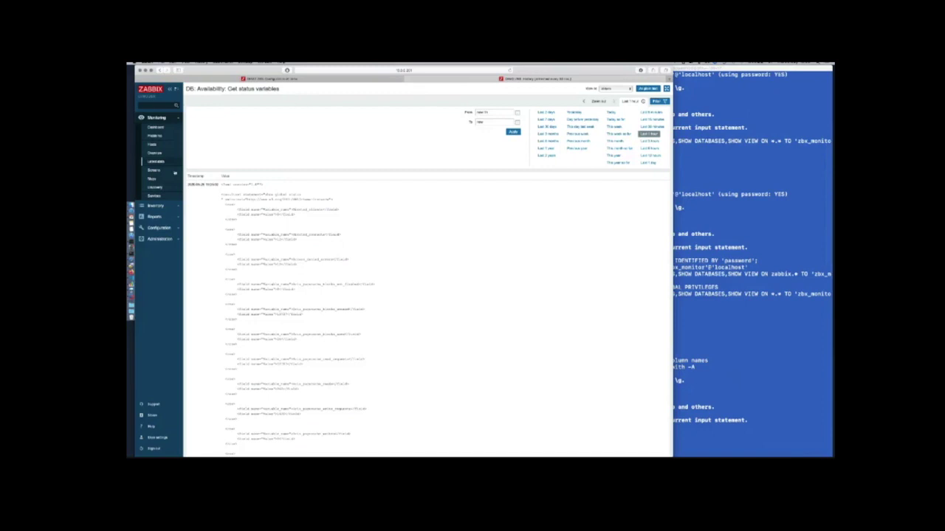
click(163, 163)
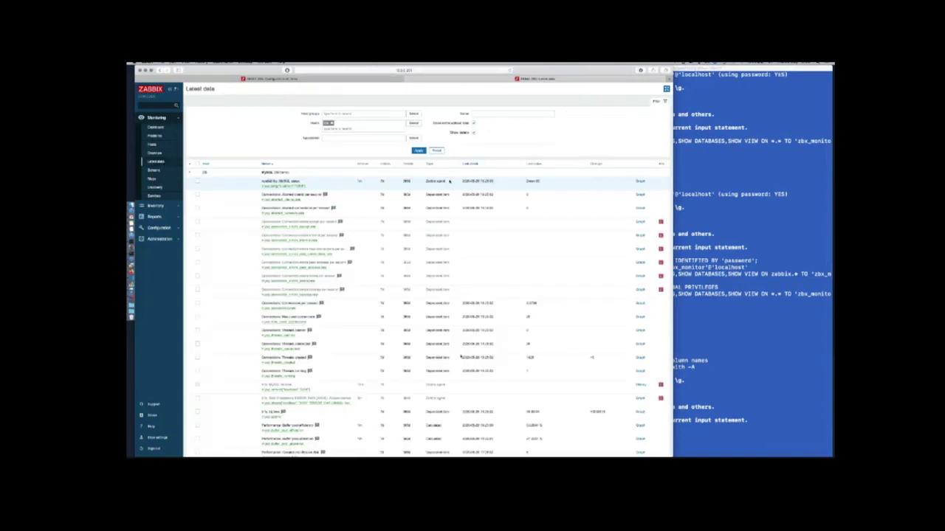
scroll(461, 356, down, 10)
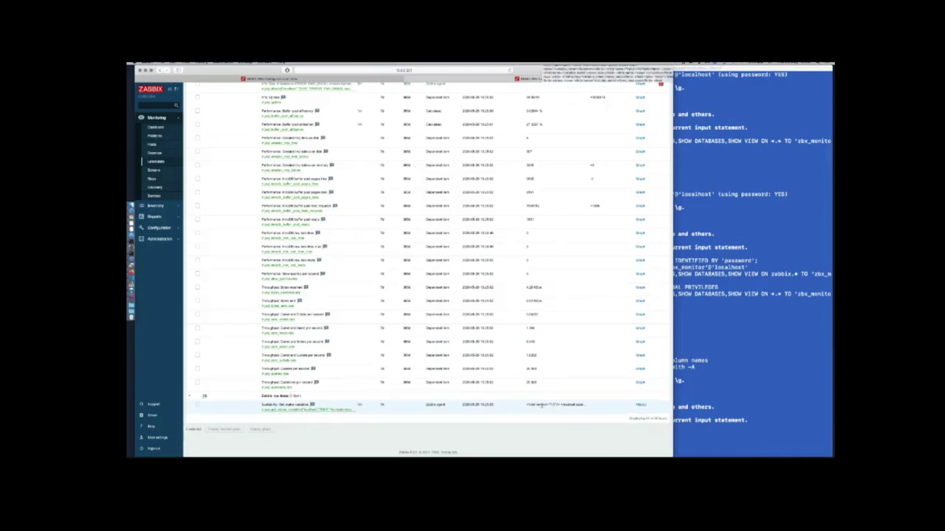
mouse_move(541, 405)
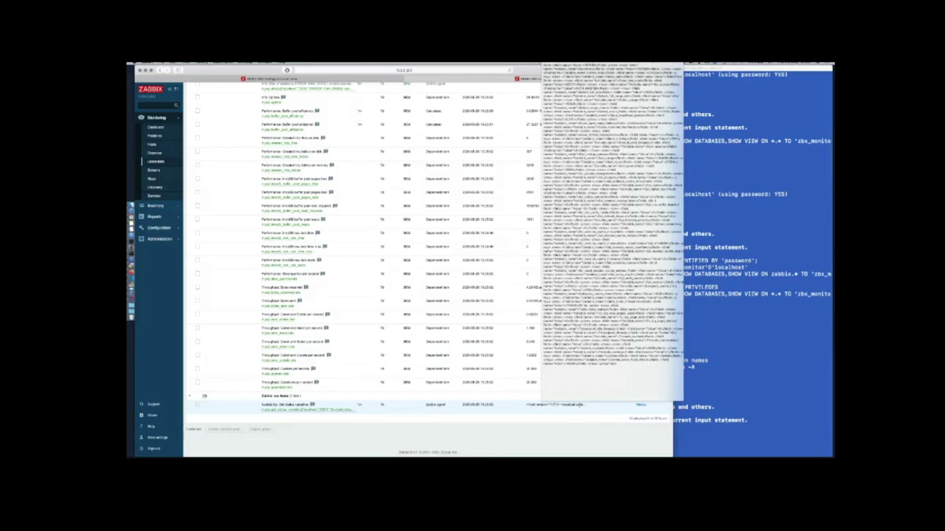
click(578, 405)
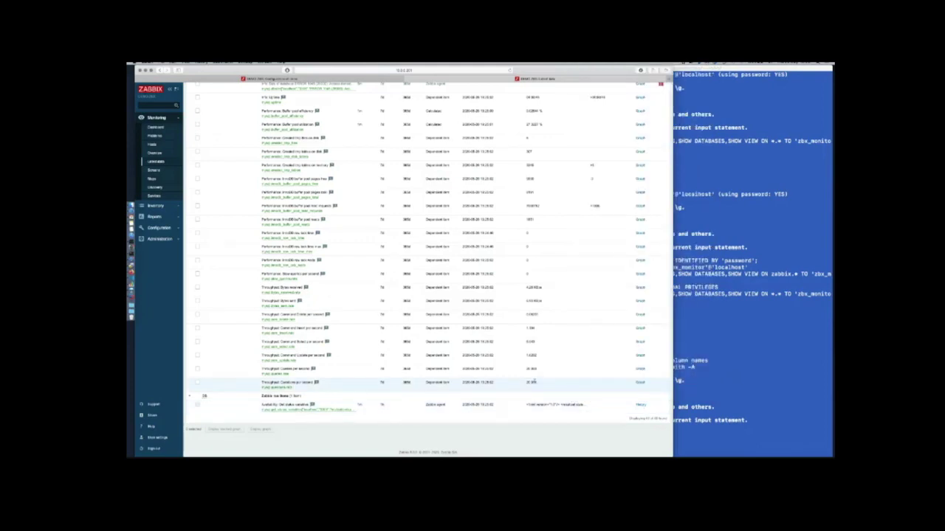
scroll(534, 382, up, 5)
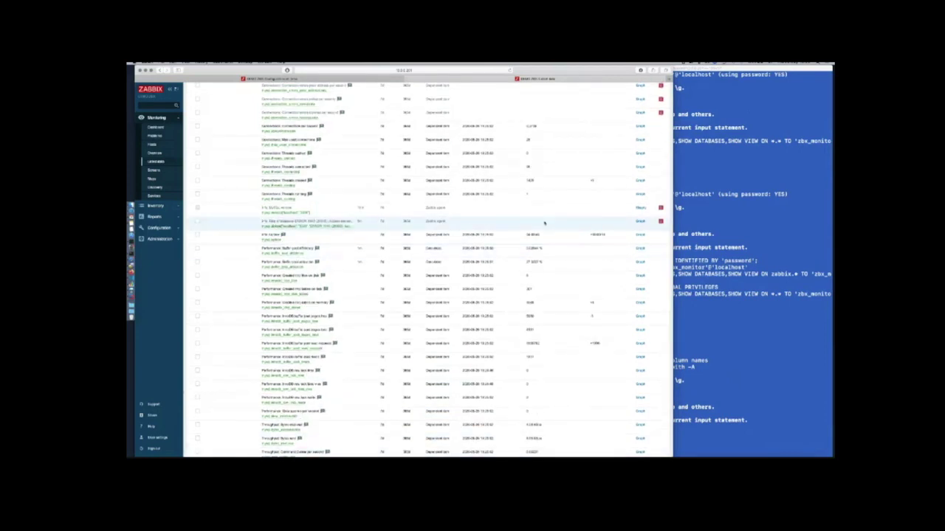
scroll(544, 314, up, 5)
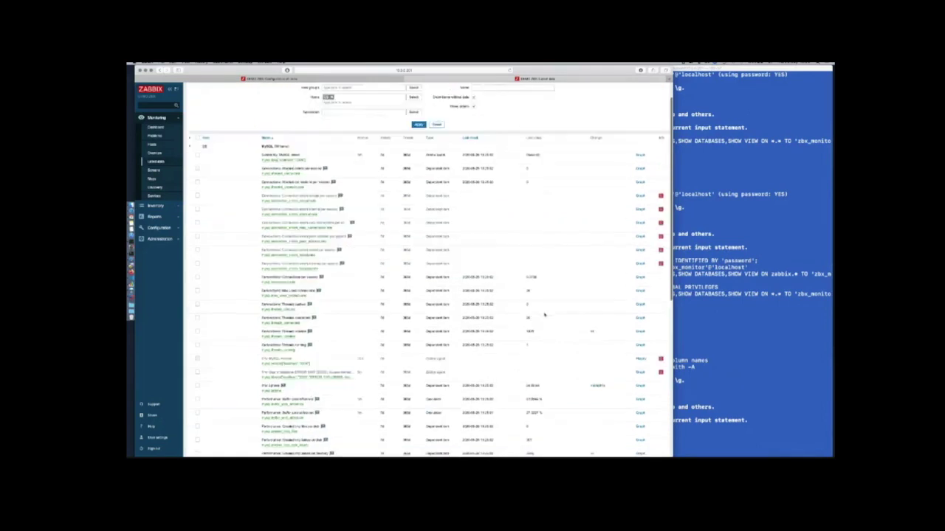
scroll(544, 314, down, 2)
scroll(544, 314, down, 1)
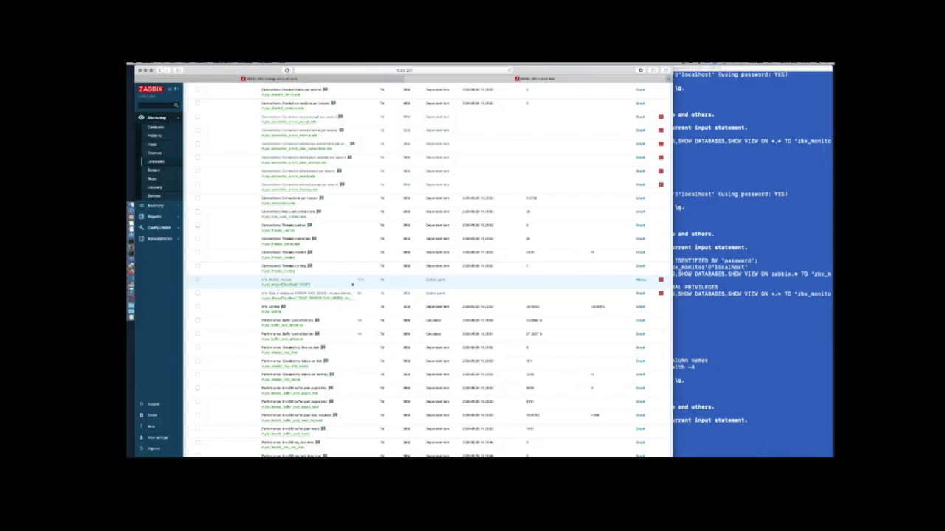
scroll(448, 299, up, 3)
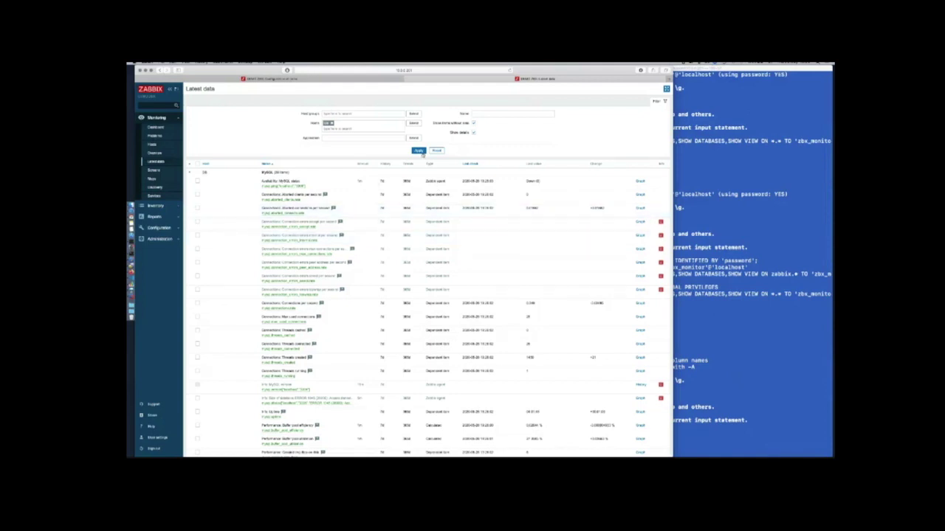
scroll(469, 279, down, 6)
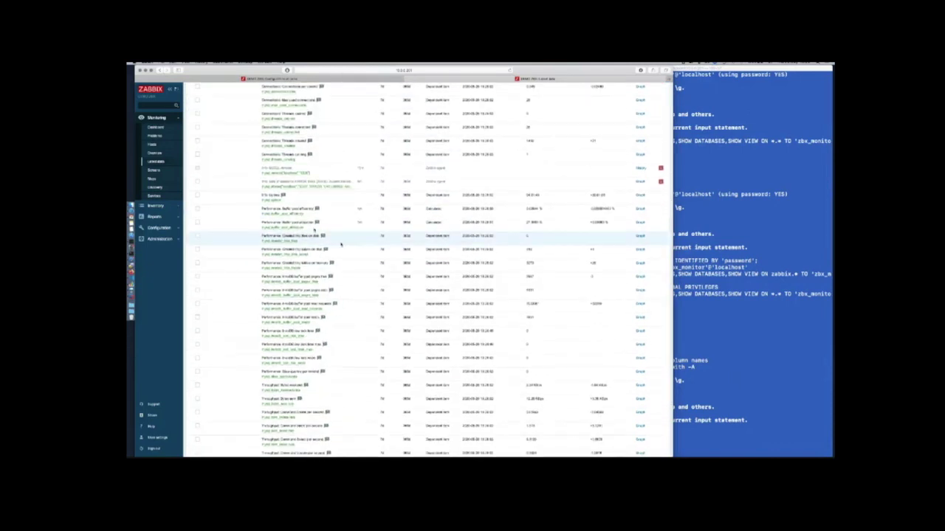
Open the 'Created tmp tables on disk' item's preprocessing and select its XML XPath parameter
right_click(284, 228)
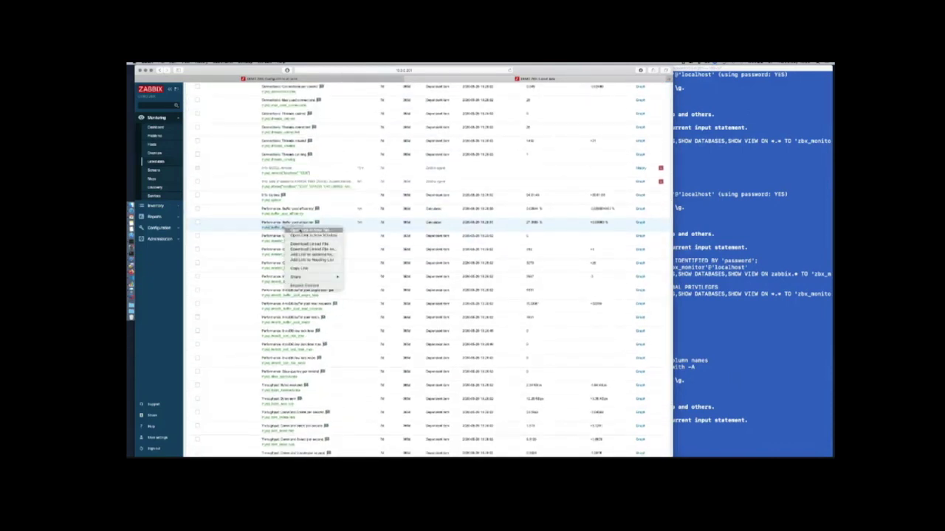
click(309, 231)
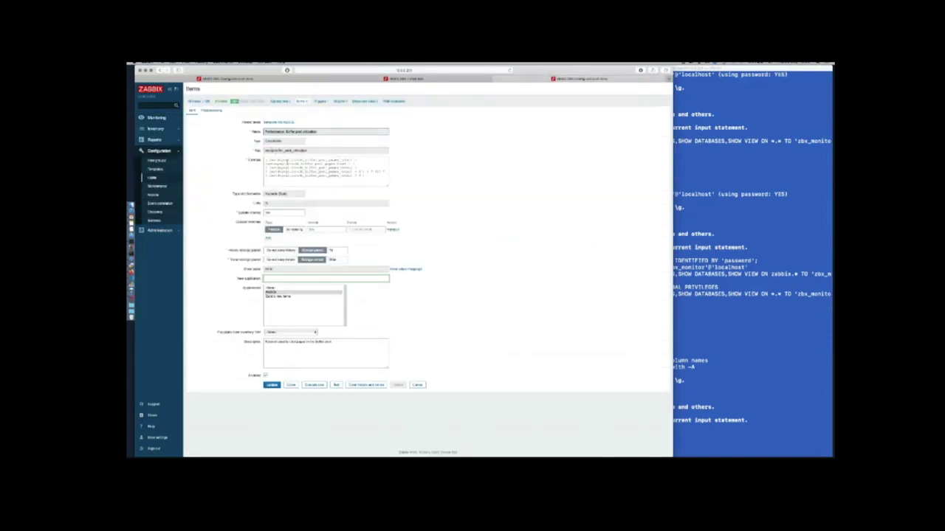
click(500, 79)
scroll(434, 218, down, 1)
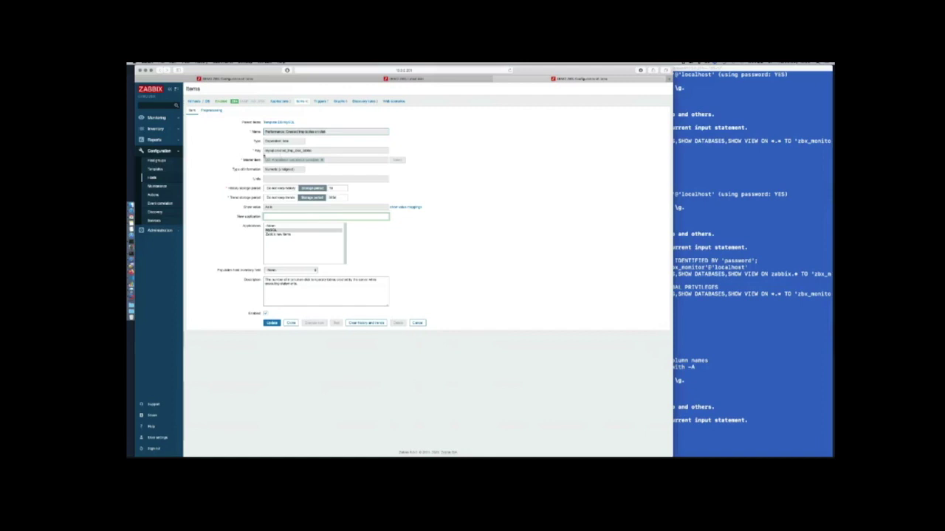
click(212, 110)
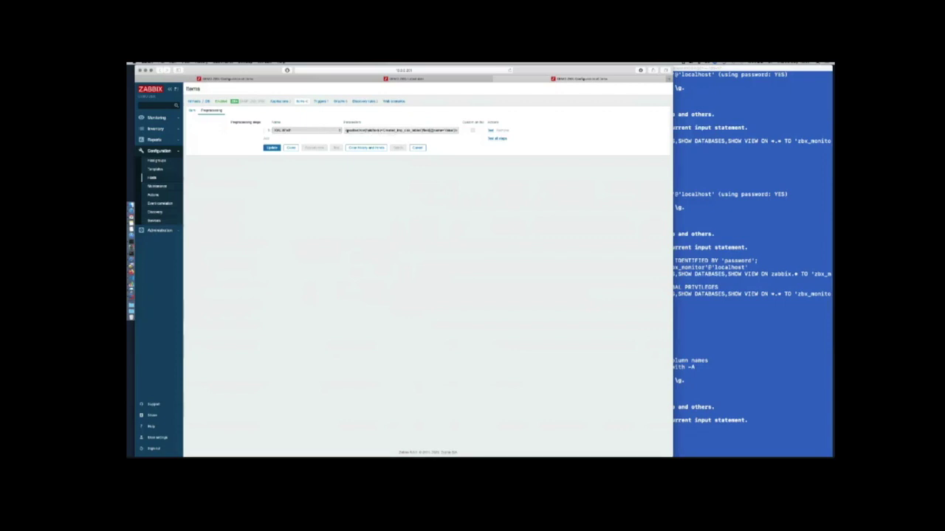
drag(360, 130, 467, 130)
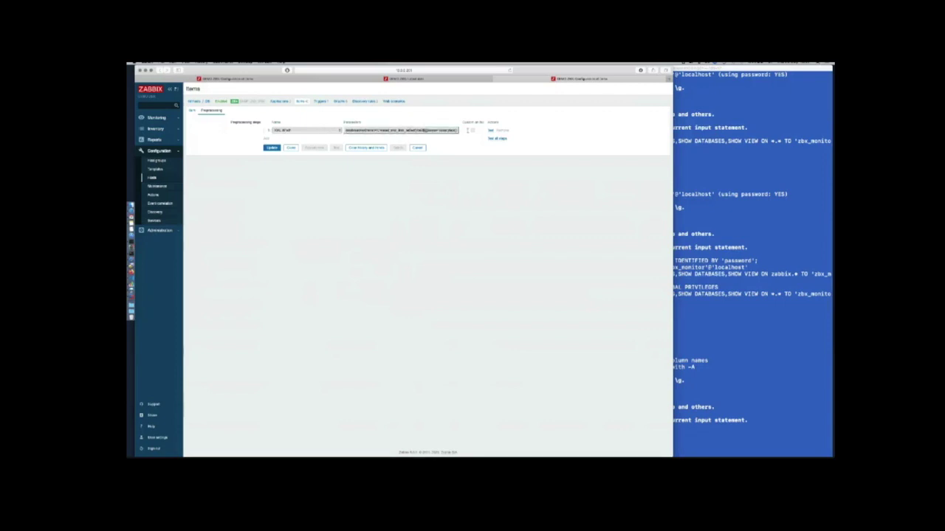
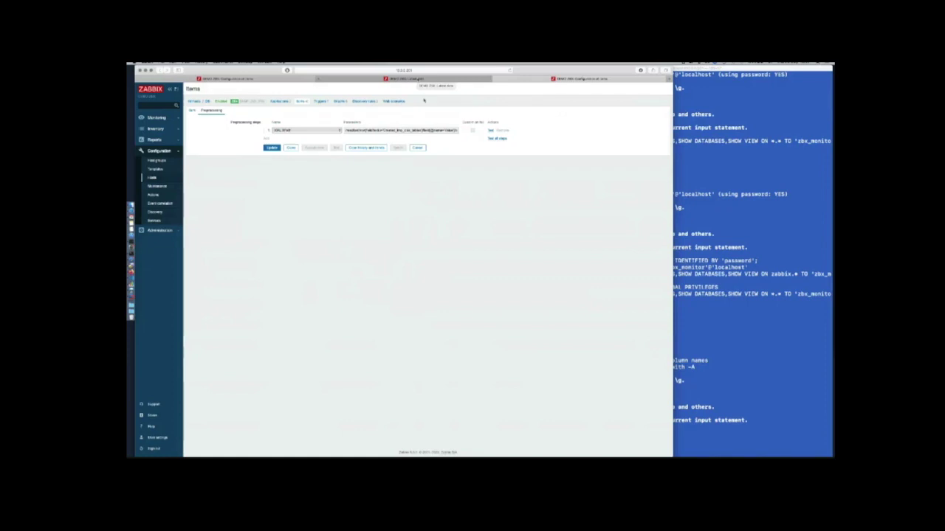
Scroll through the host's latest MySQL data values
click(414, 78)
scroll(469, 227, down, 3)
scroll(469, 227, down, 3)
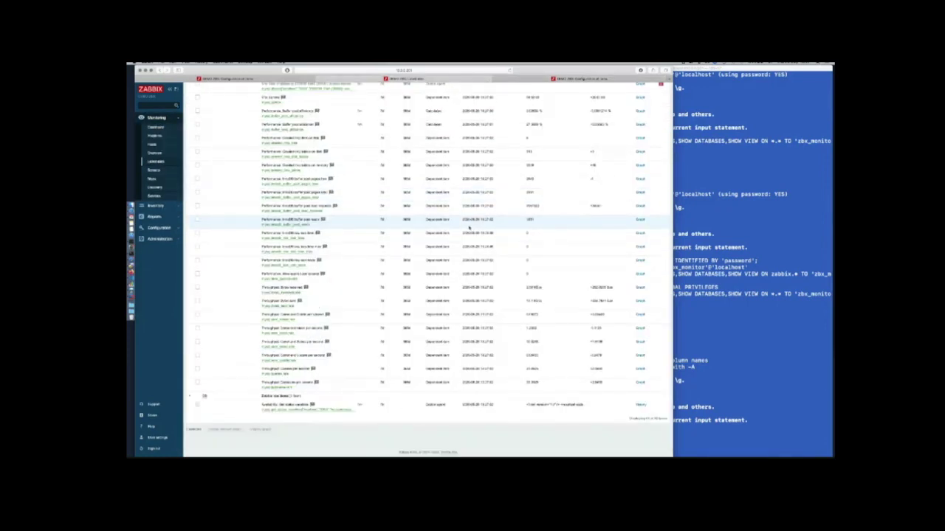
scroll(469, 227, up, 10)
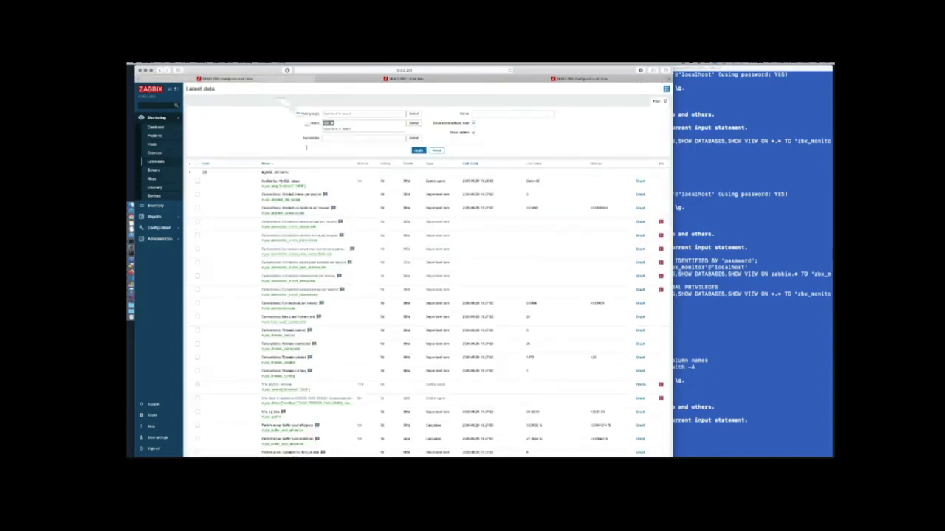
Return to the host's item configuration list and look over the items
key(ctrl+shift+Tab)
scroll(357, 238, down, 3)
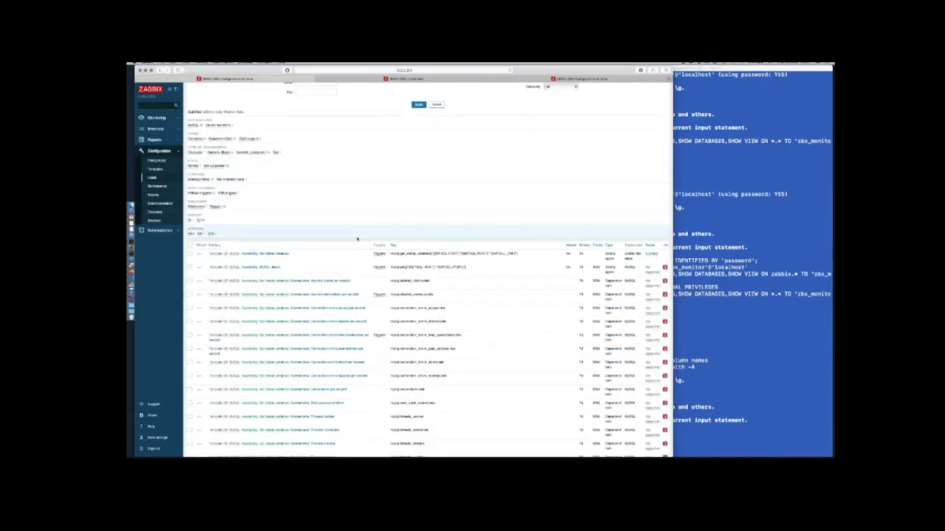
scroll(357, 238, up, 3)
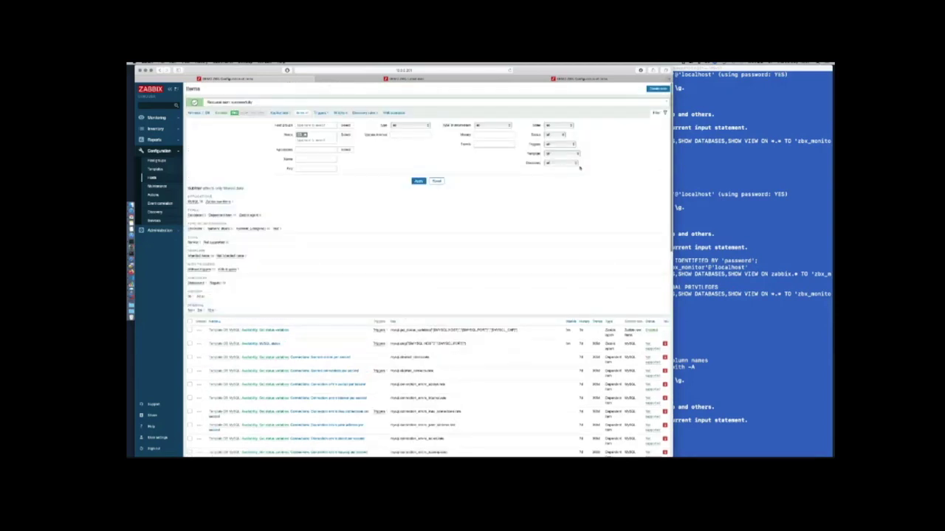
Start a new item of type Database monitor and enter its name
click(657, 90)
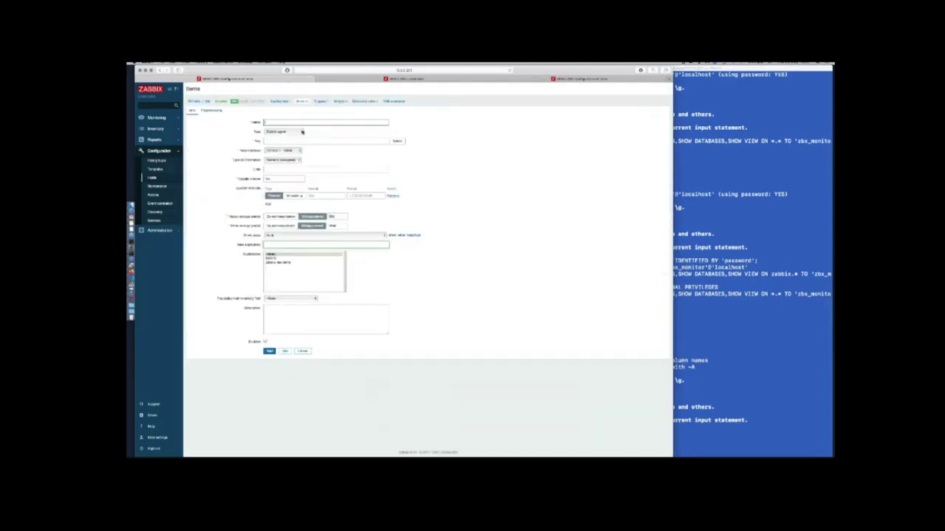
click(300, 131)
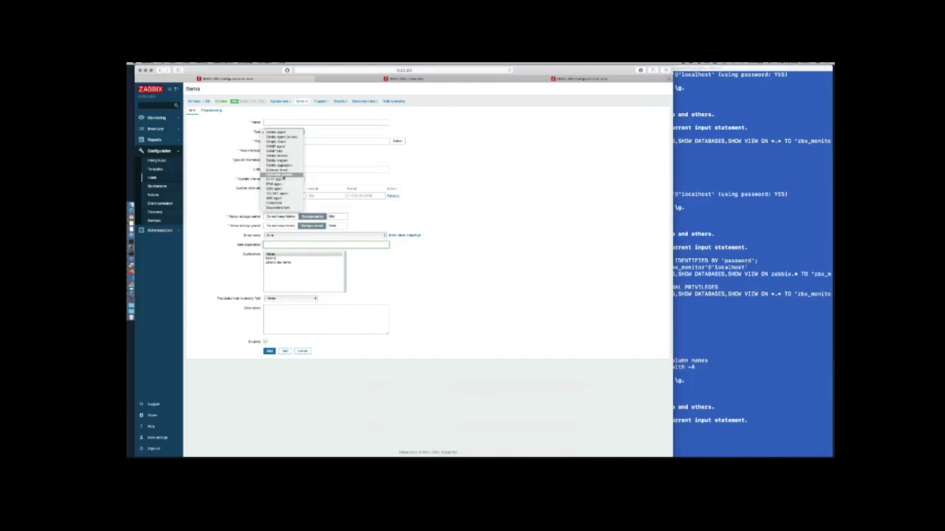
click(282, 175)
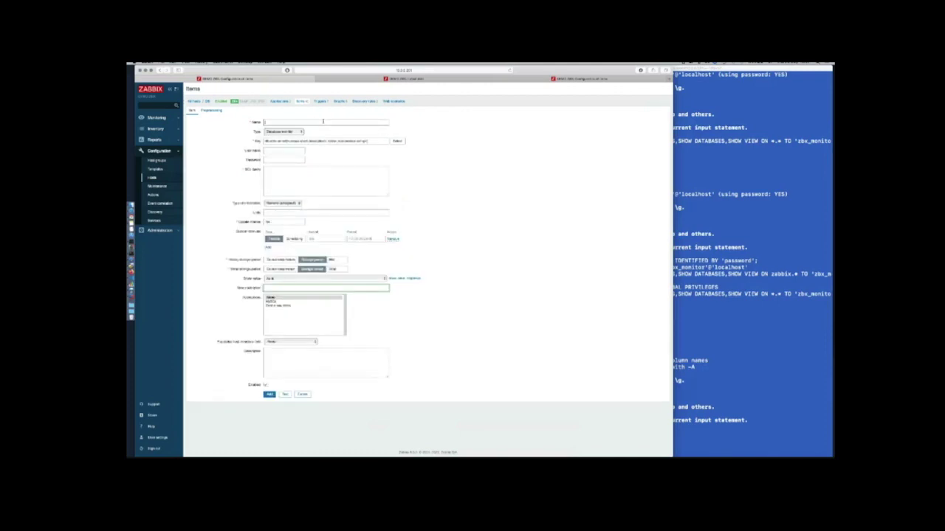
text(mysql)
key(BackSpace)
key(BackSpace)
key(BackSpace)
key(BackSpace)
text(ySQL st)
Replace the db.odbc.select key's placeholder with the hosts,mysql parameters
drag(272, 141, 326, 141)
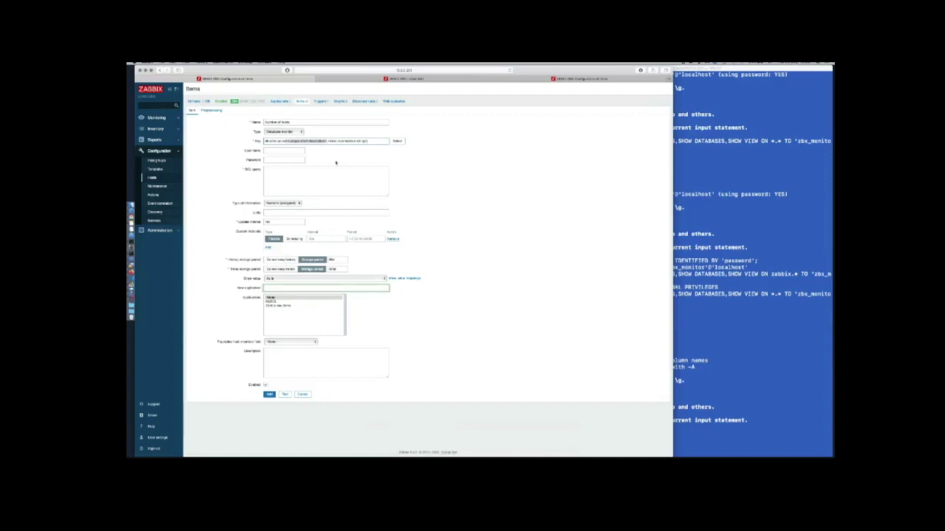
key(BackSpace)
text(hosts,mysql)
key(BackSpace)
key(BackSpace)
key(BackSpace)
key(BackSpace)
key(BackSpace)
key(super+Tab)
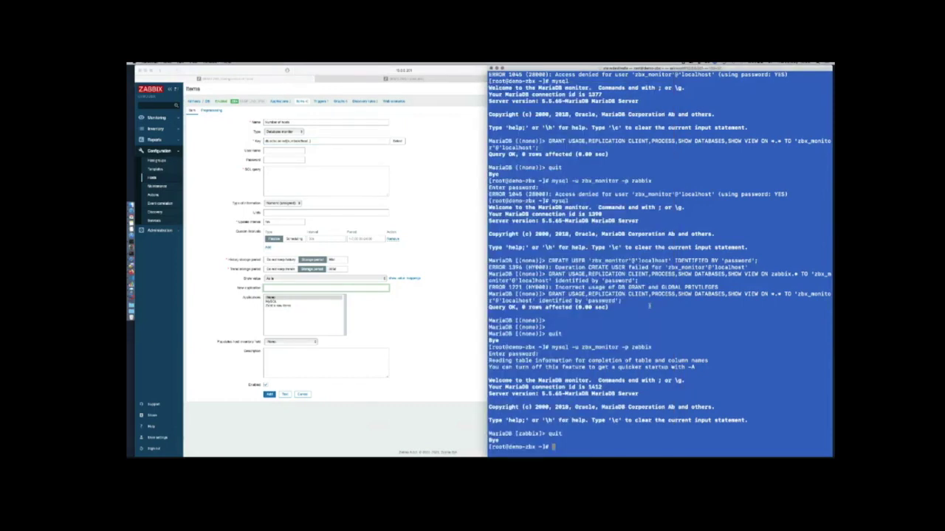
Rerun cat /etc/odbcinst.ini and select the MySQL driver path /usr/lib/libmyodbc5.so
key(Up)
key(Up)
key(Up)
key(Up)
key(Up)
key(Up)
key(Up)
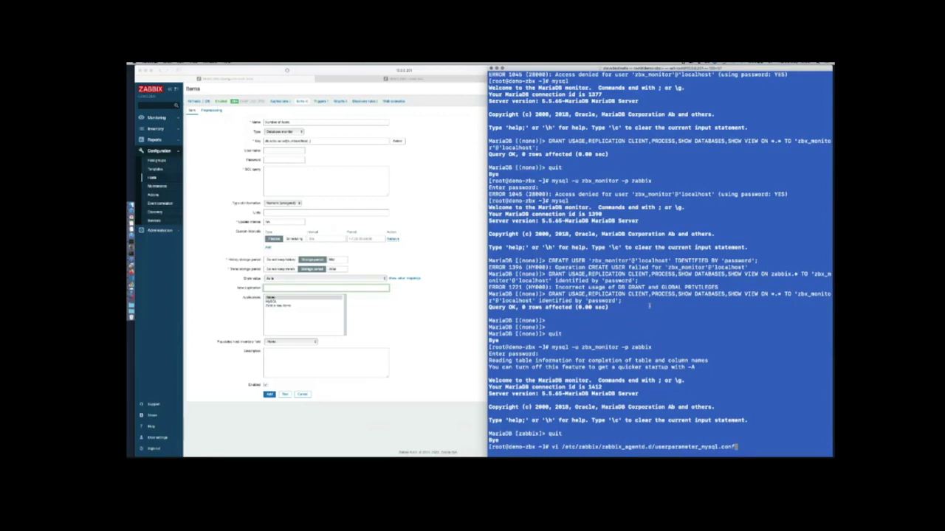
key(Up)
key(Up)
key(Up)
key(Up)
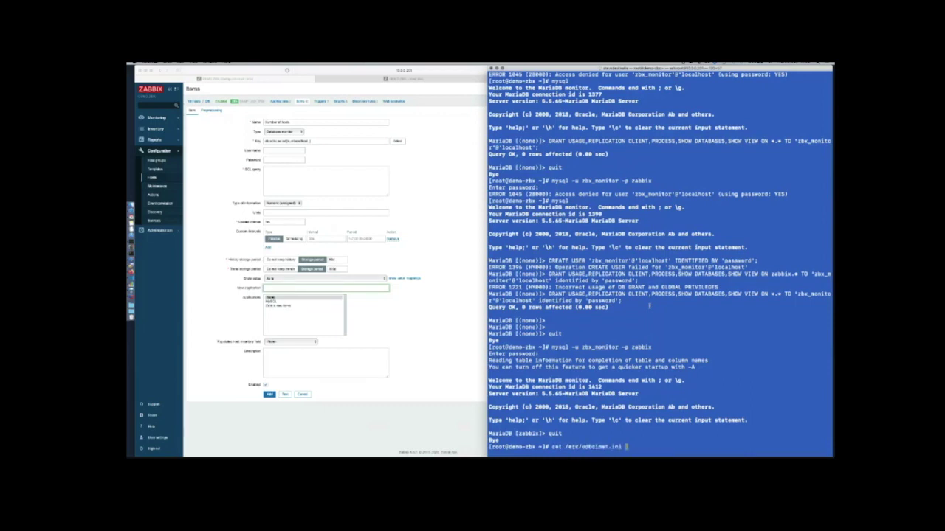
key(Return)
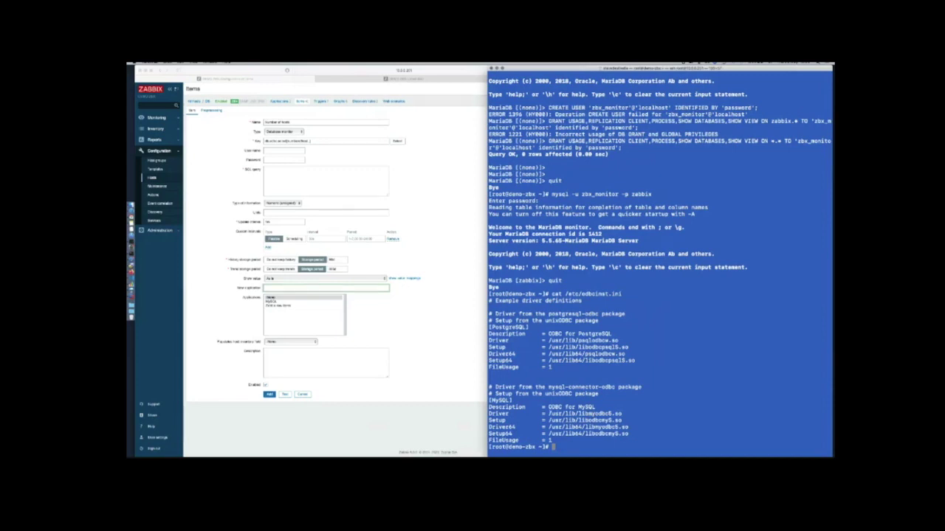
drag(620, 415, 623, 414)
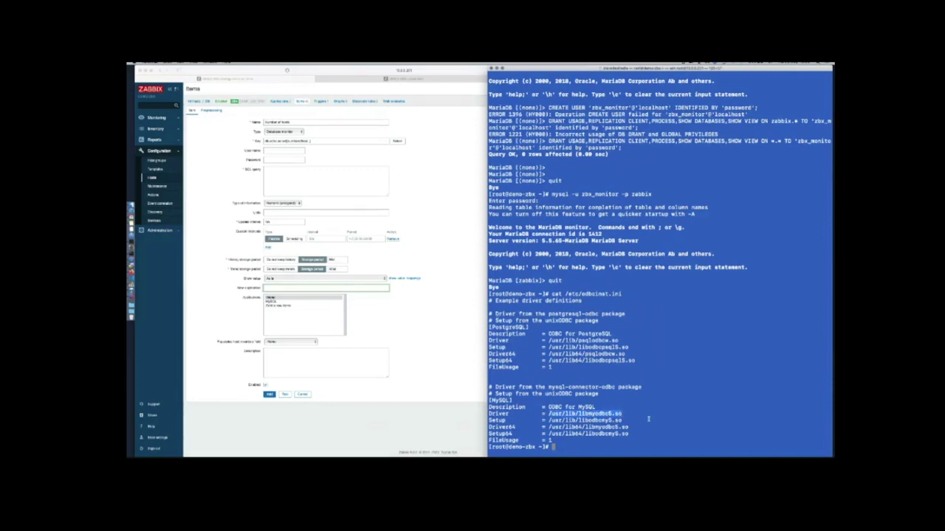
Open the db.odbc.get connection-string notes in VS Code, add a comma, and snap it top-right
key(super+Tab)
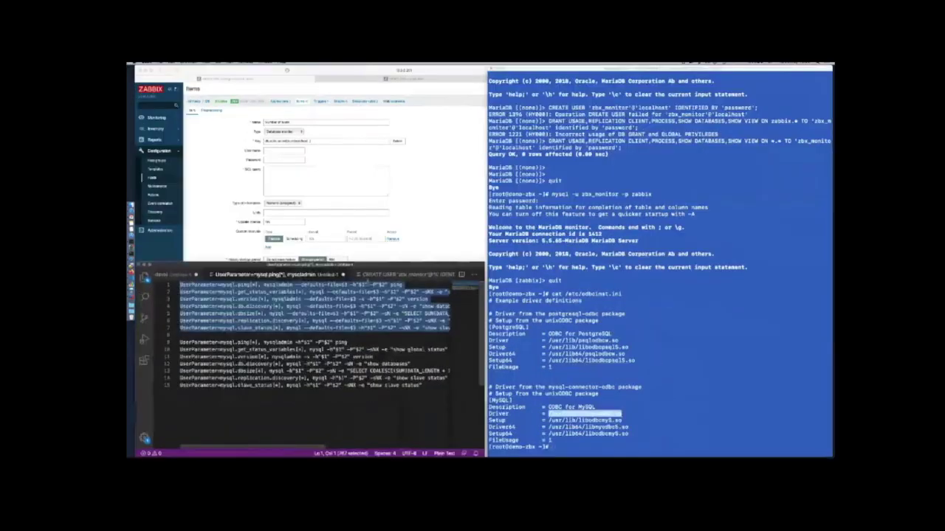
scroll(399, 275, right, 3)
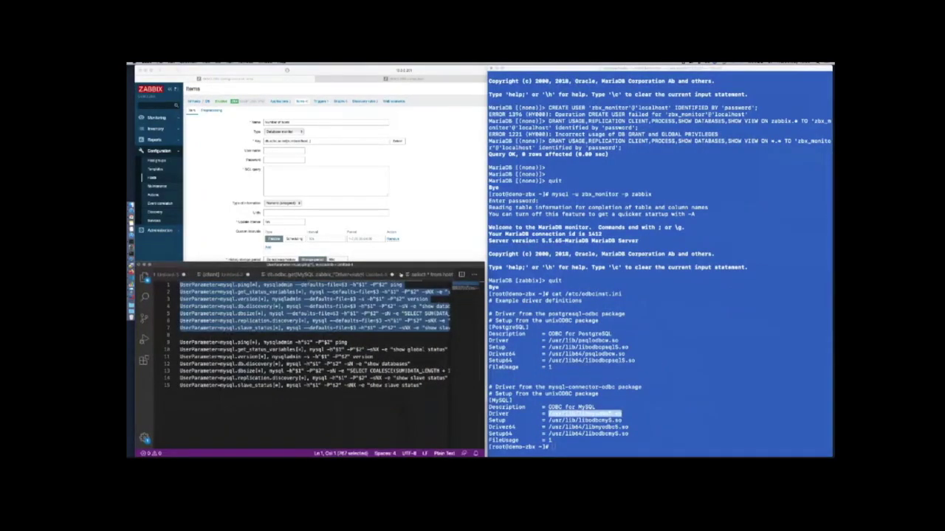
click(306, 275)
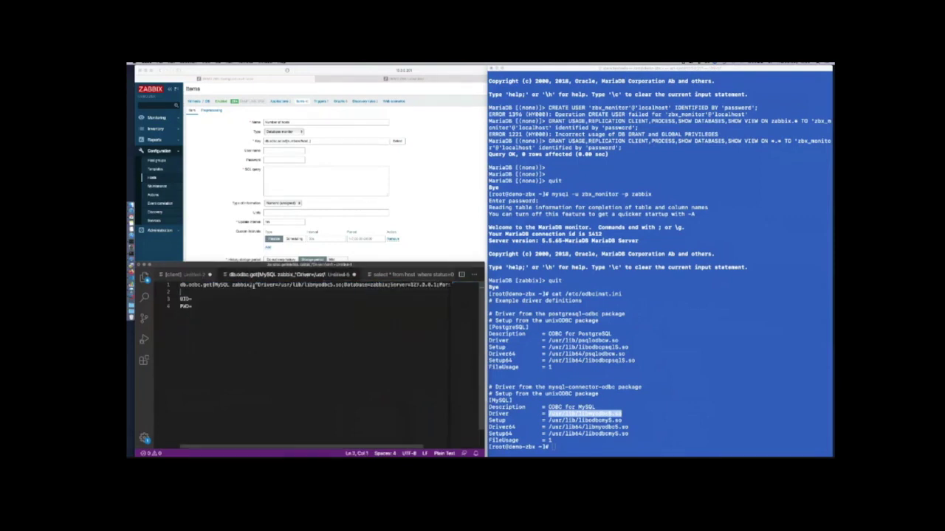
text(,)
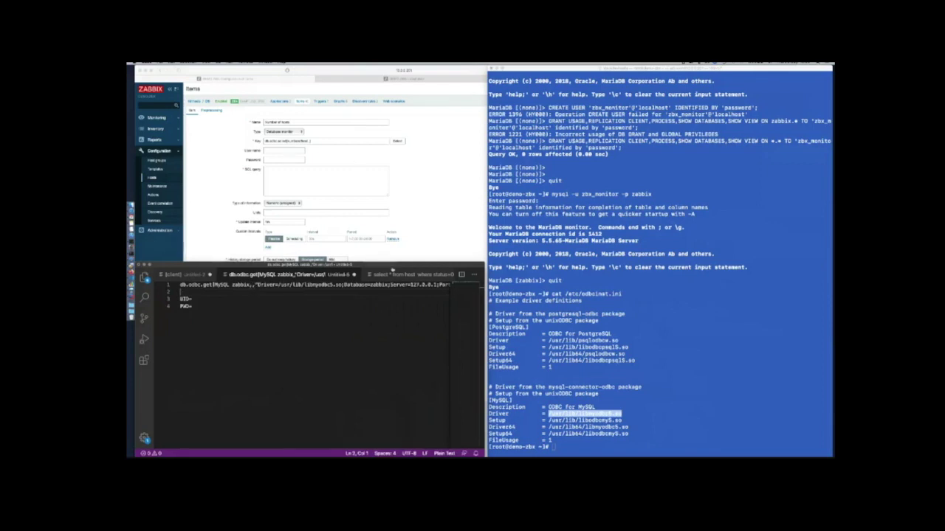
key(ctrl+alt+i)
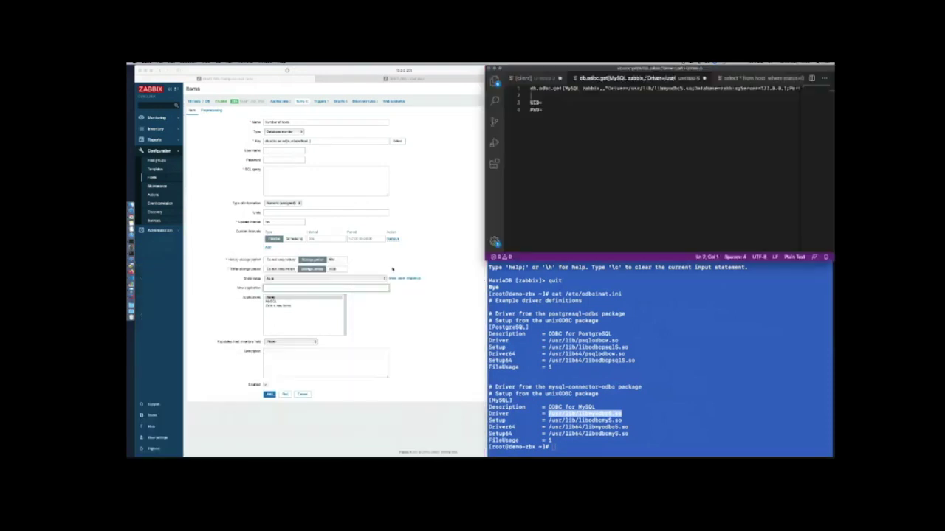
Arrange the windows and paste the MySQL driver path /usr/lib/libmyodbc5.so into the key
key(ctrl+alt+e)
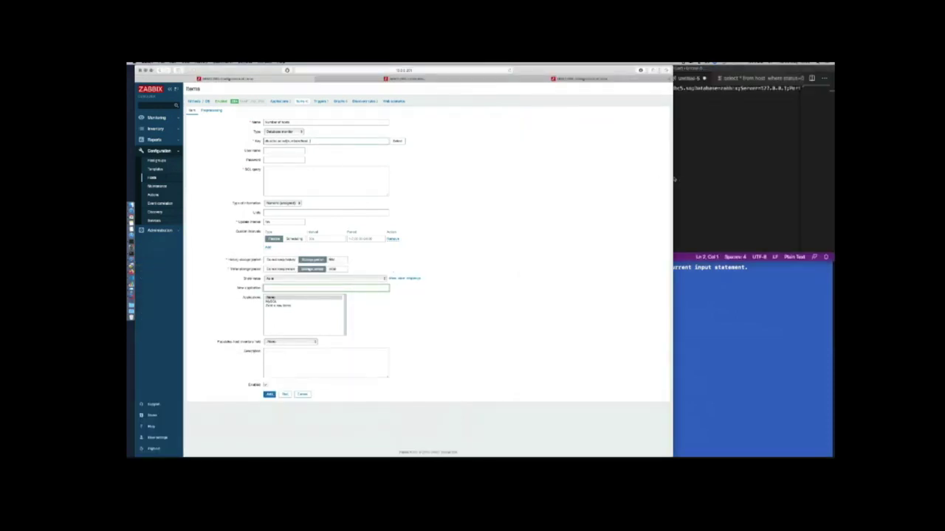
drag(674, 178, 558, 178)
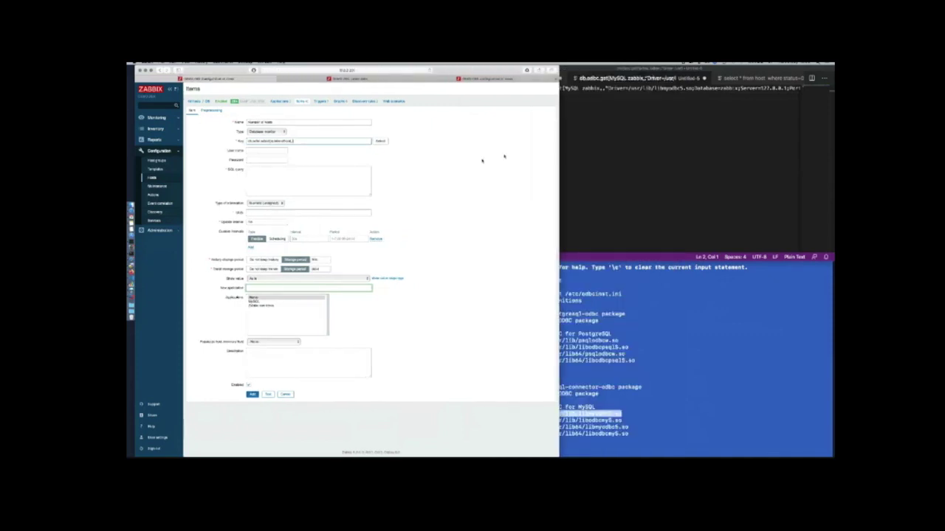
scroll(640, 154, right, 2)
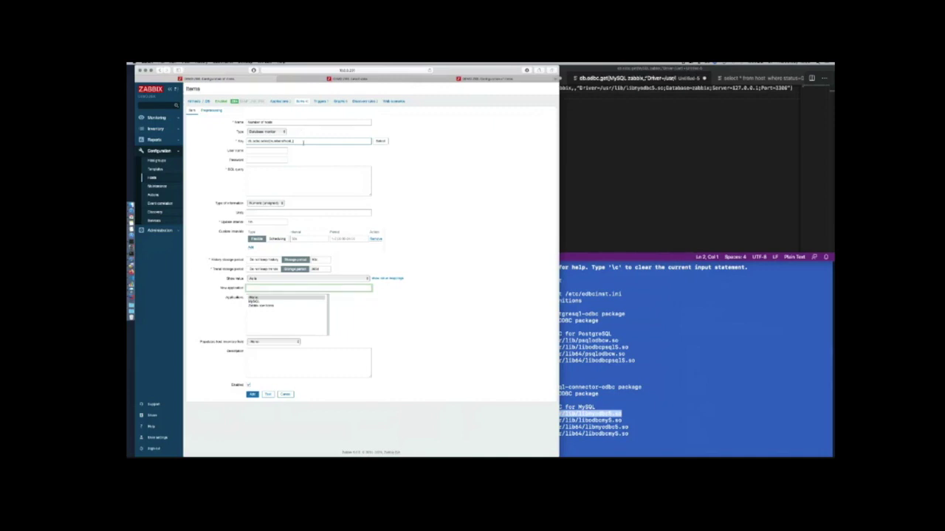
text(riv)
text(=/usr/lib/libmyodbc5.so;)
Add Database=zabbix, Server=127.0.0.1 and Port=3306 to the key and tidy its end
text(;Dat)
text(=zab)
text(;Server=127.0.0.1;Port=3306"])
key(End)
key(Home)
key(Right)
key(Right)
key(Right)
key(Right)
key(Right)
key(Right)
key(Right)
key(Right)
key(Right)
key(Right)
key(BackSpace)
key(BackSpace)
key(BackSpace)
key(BackSpace)
key(BackSpace)
key(BackSpace)
key(BackSpace)
key(BackSpace)
Enter the monitoring user name and the database password in the item's credential fields
click(258, 150)
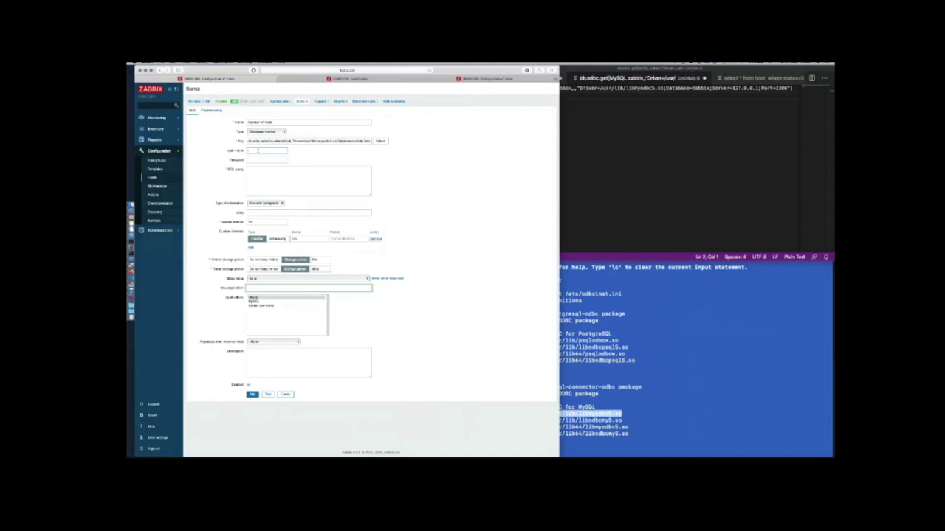
key(Tab)
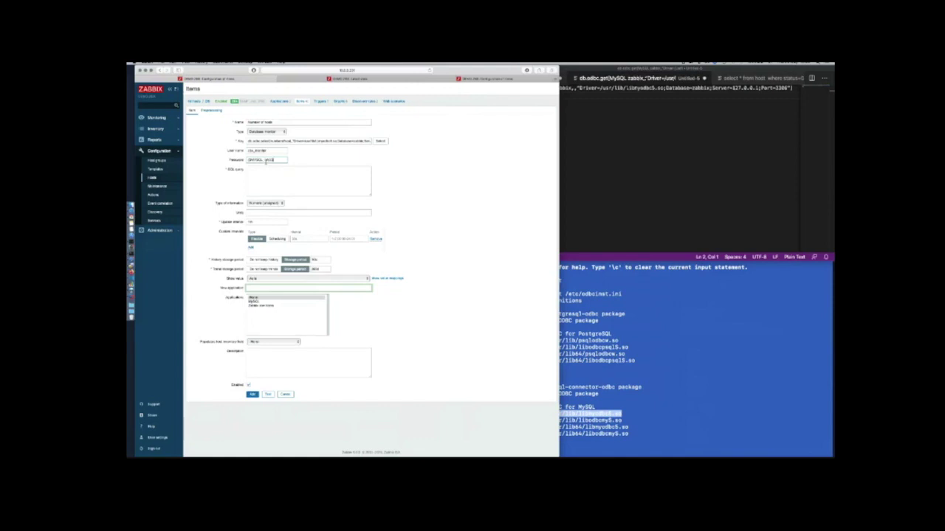
Copy the host-count SQL query from the VS Code notes
click(747, 78)
drag(669, 88, 529, 89)
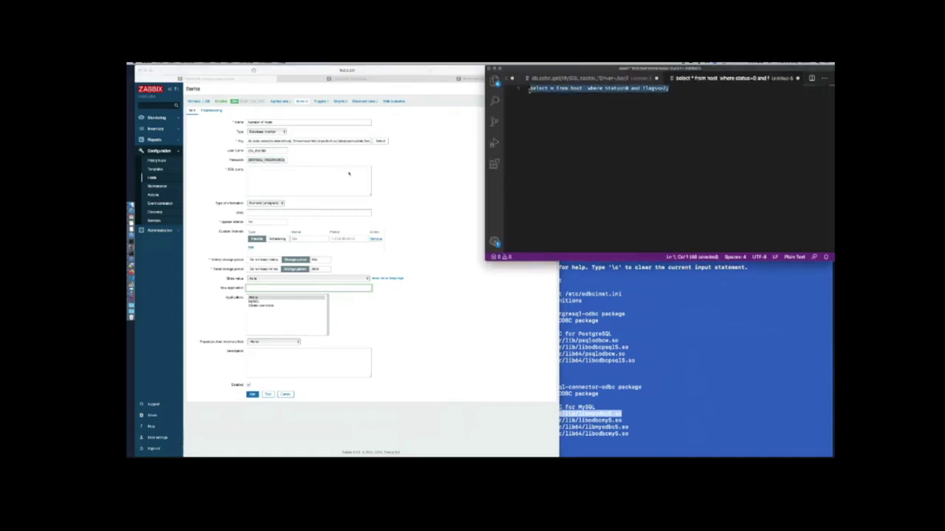
key(super+Tab)
key(super+v)
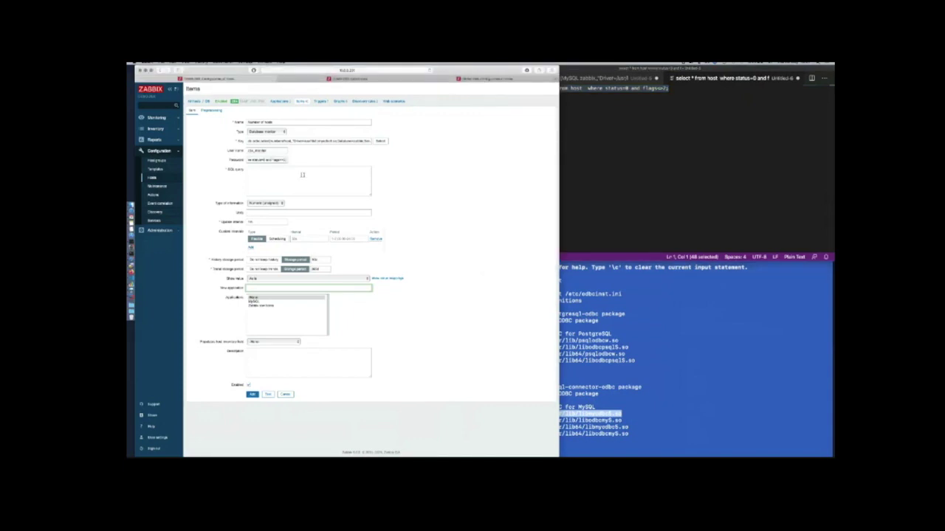
Paste the query, complete count(*), set a new application name, and add the item
click(301, 175)
text(select * from host where status=0 and flags<>2;)
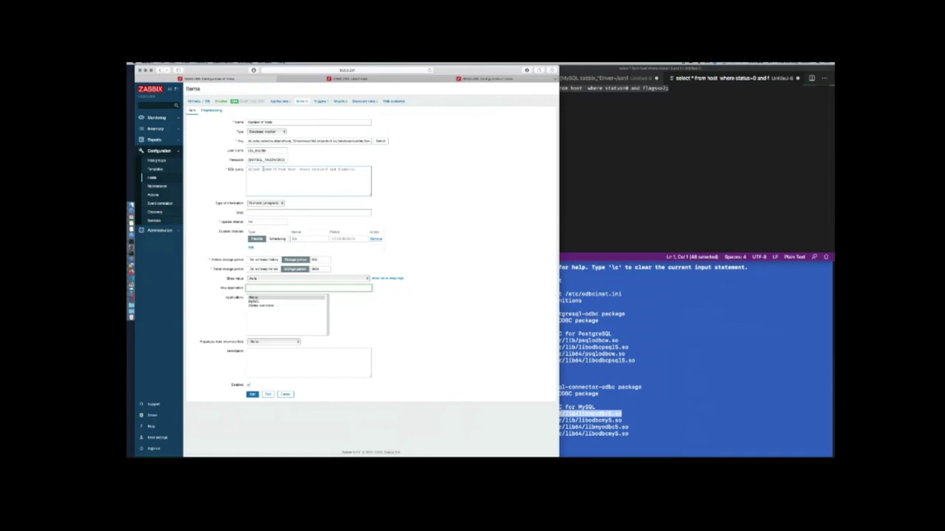
text())
text(Database)
click(252, 394)
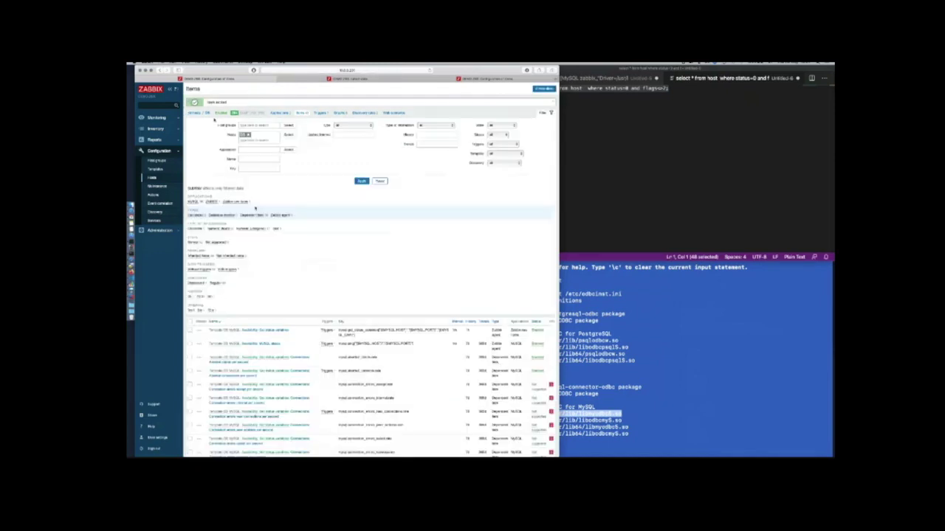
Add the {$MYSQL_PASSWORD} macro to the DB host with a secret-text value and update
click(209, 114)
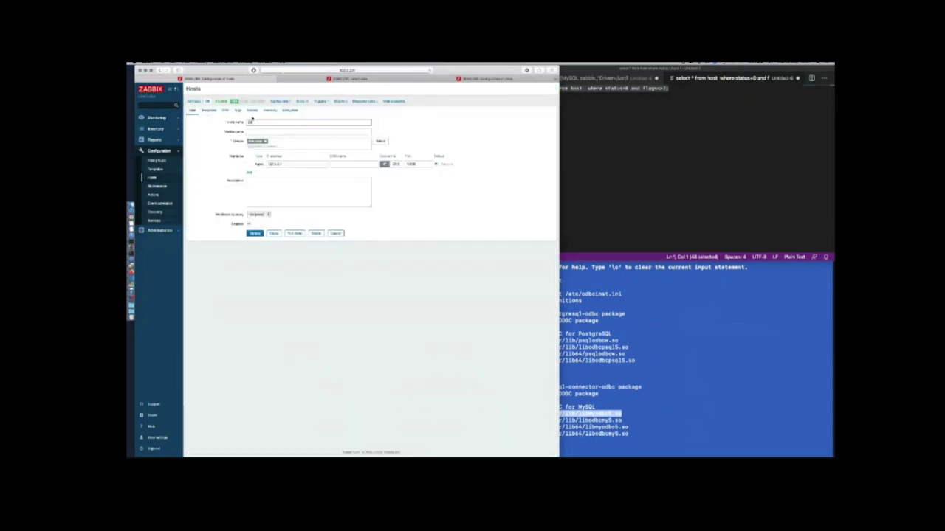
click(253, 111)
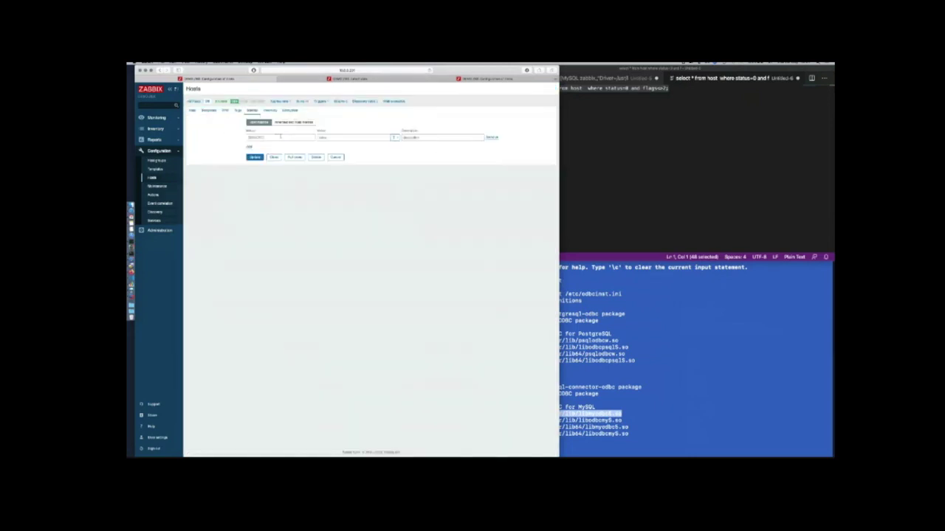
click(281, 137)
key(super+v)
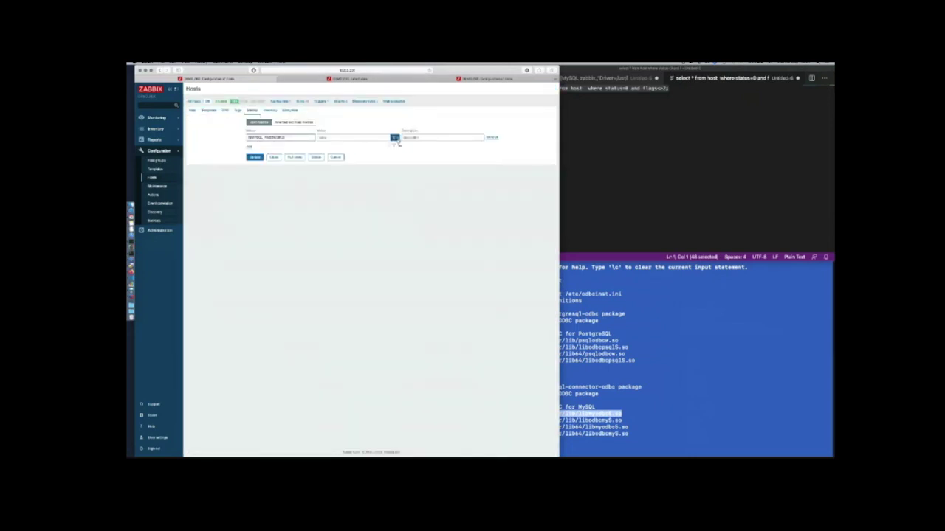
click(395, 137)
click(372, 138)
click(370, 138)
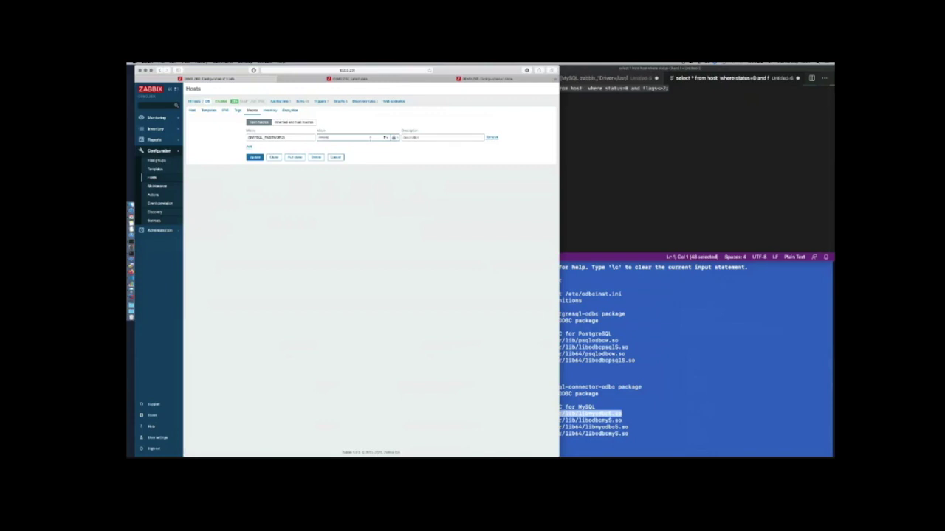
click(393, 138)
click(395, 138)
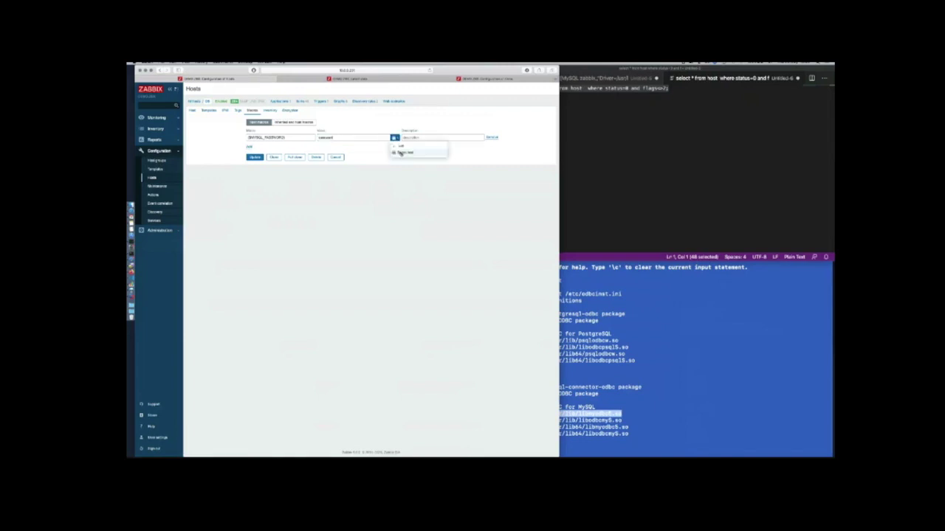
click(401, 153)
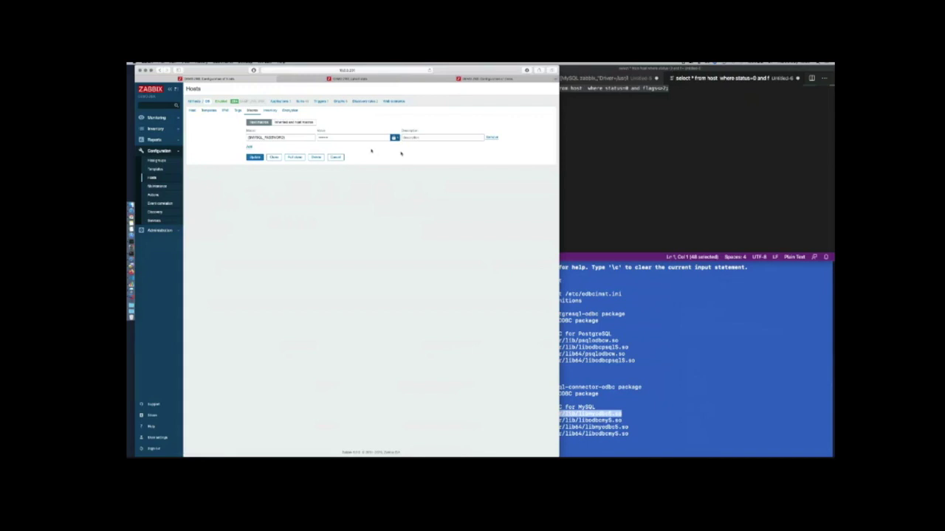
click(255, 157)
click(369, 110)
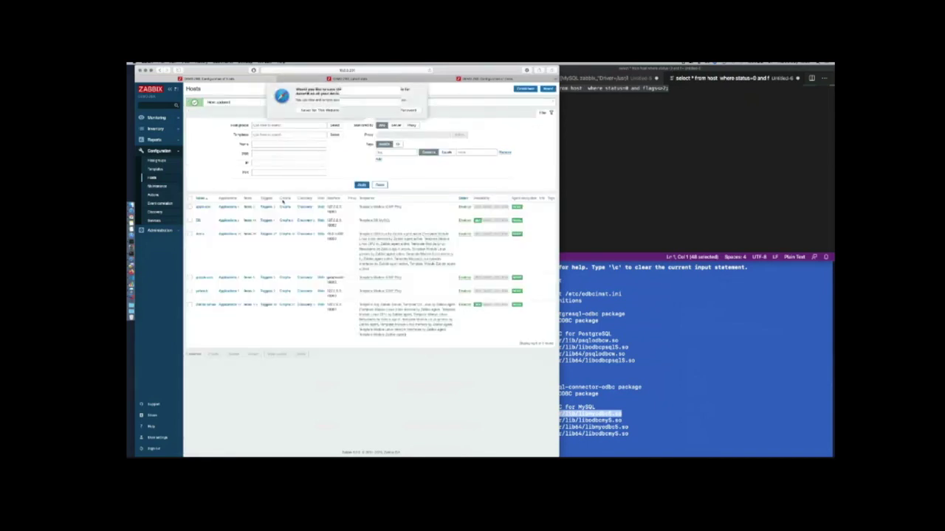
Reopen the host's macros, try the plain-text value type, then cancel without saving
click(197, 220)
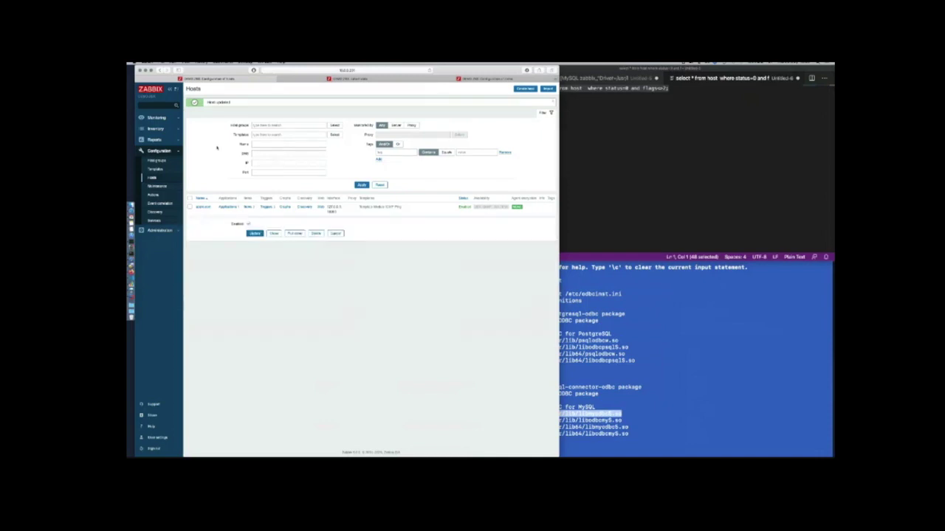
click(251, 110)
click(374, 138)
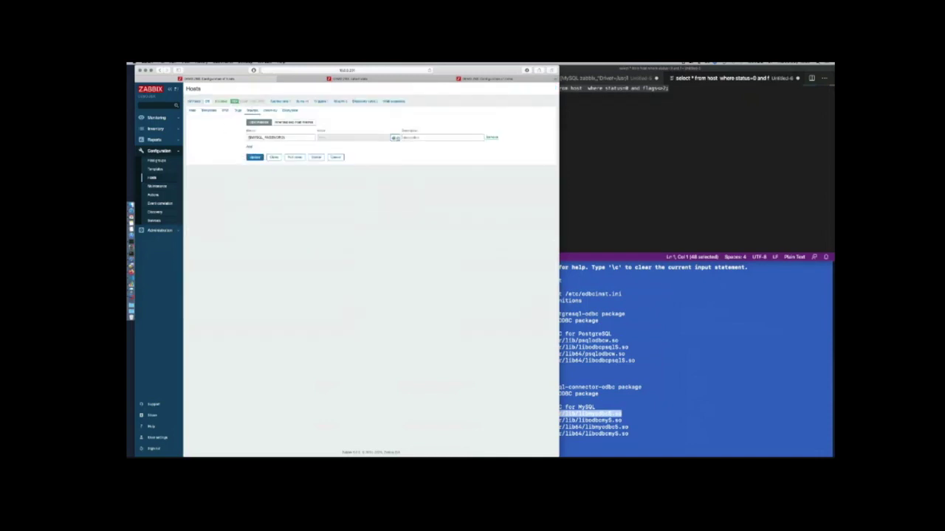
click(395, 137)
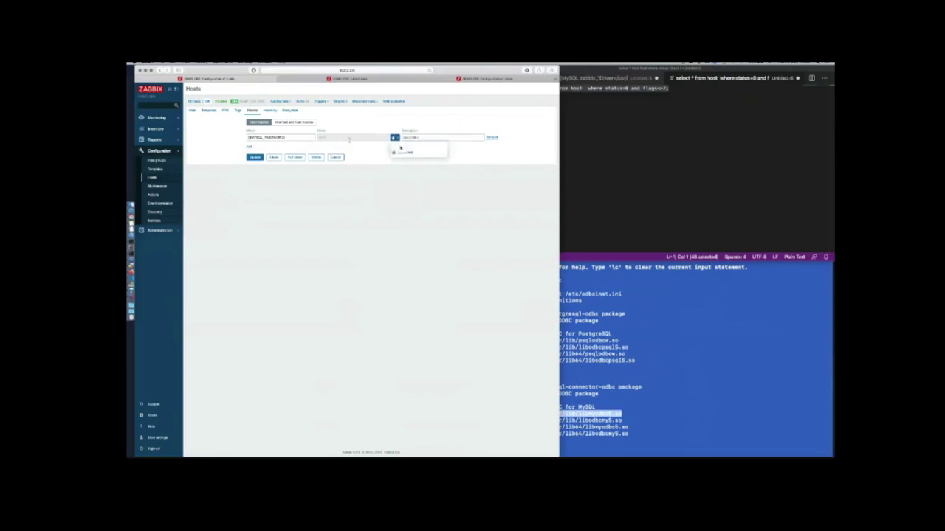
click(404, 146)
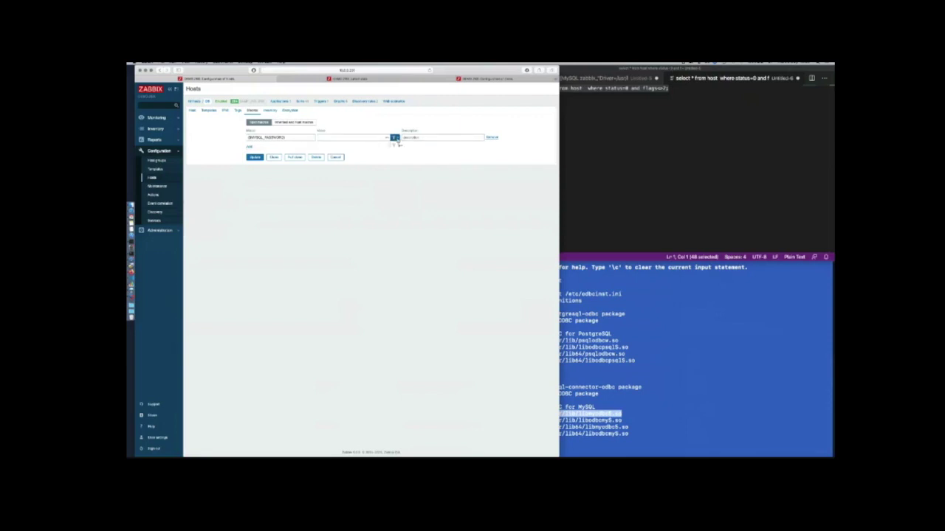
click(395, 138)
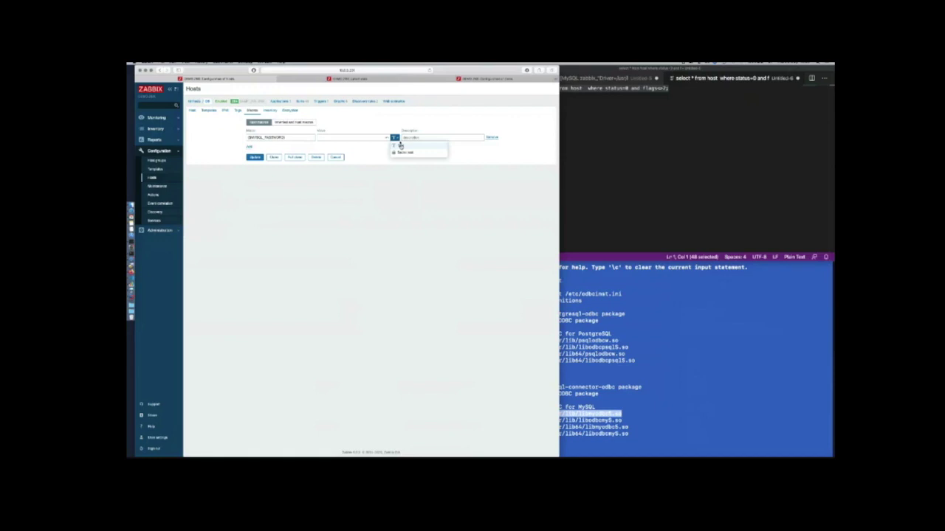
click(396, 139)
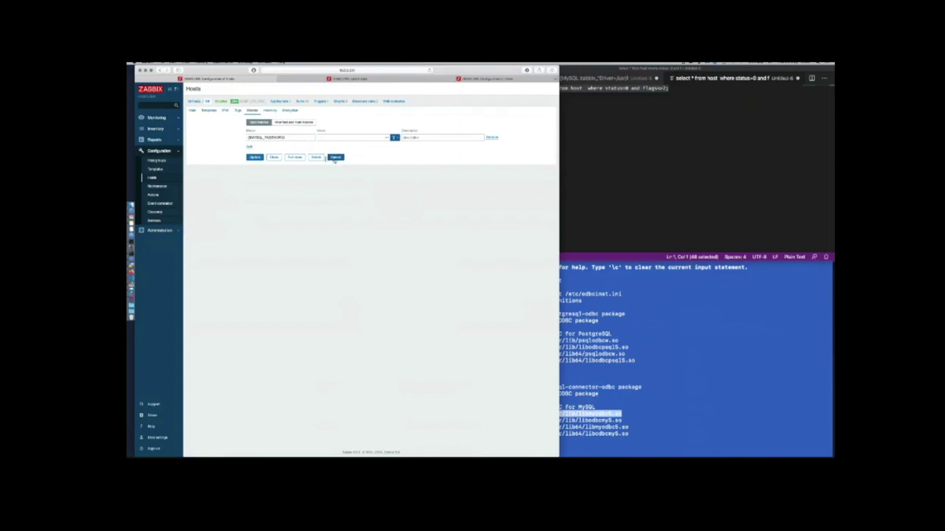
click(335, 158)
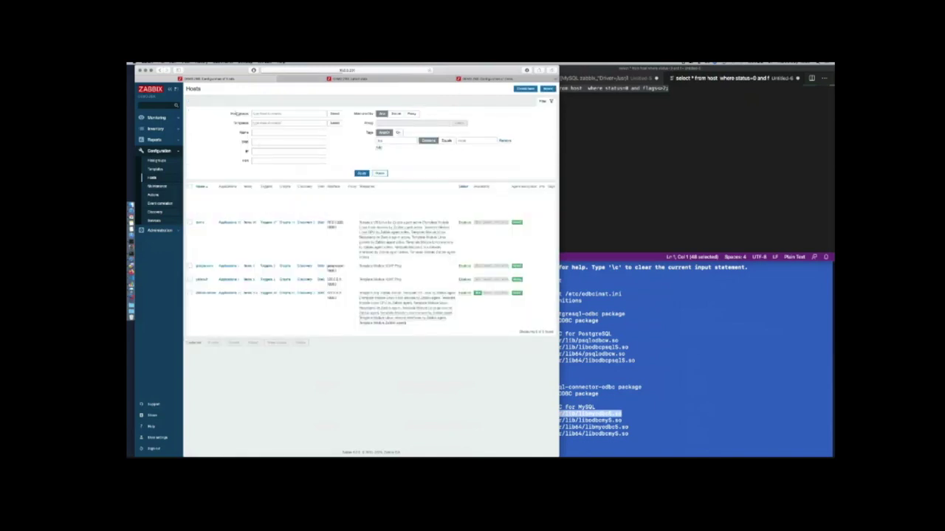
Run Execute now on the DB host's Number of hosts item and read its ODBC error
click(200, 221)
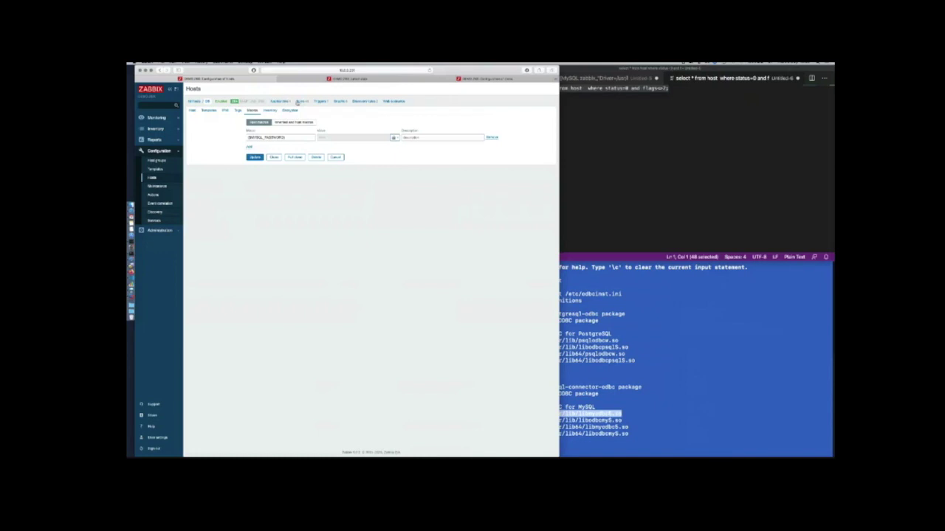
click(284, 101)
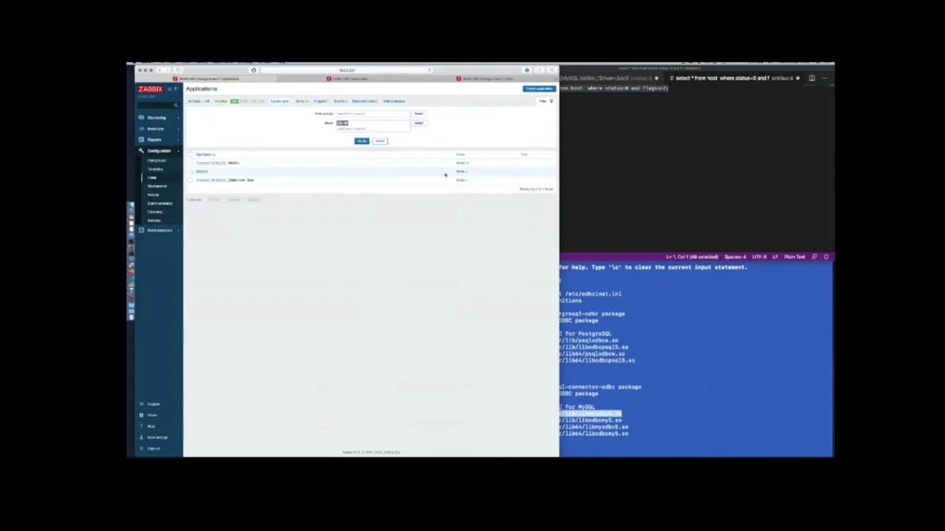
click(458, 172)
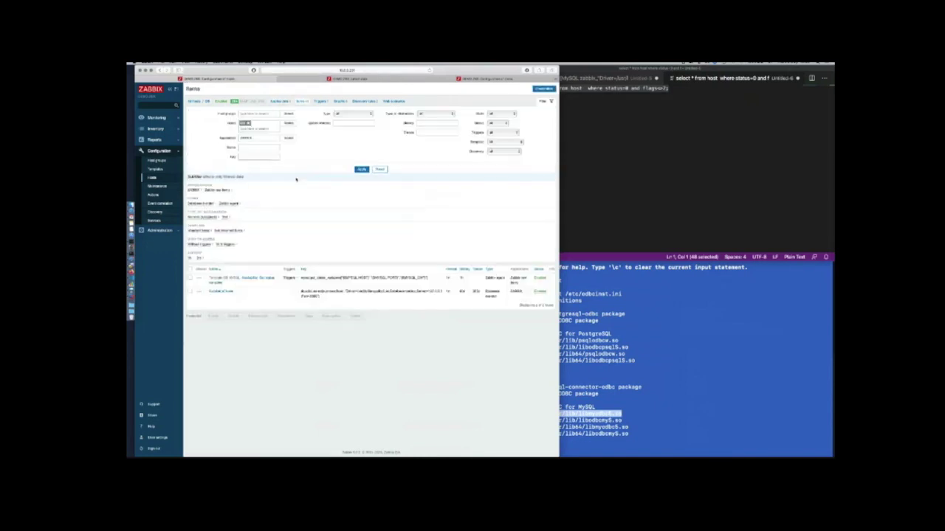
click(189, 291)
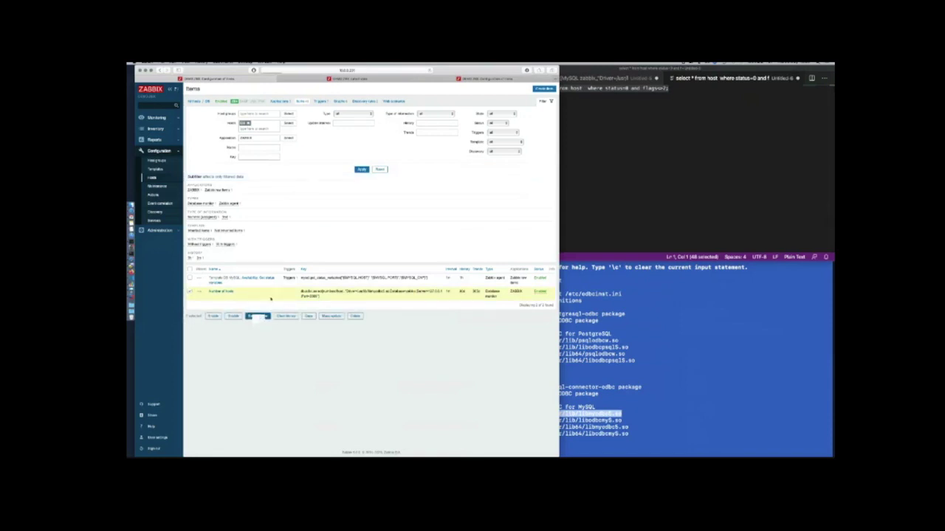
click(258, 316)
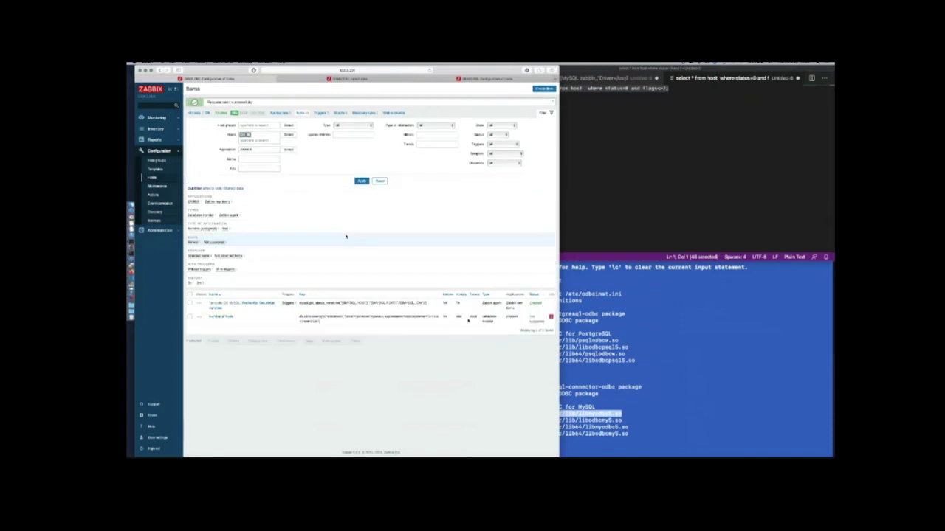
mouse_move(551, 317)
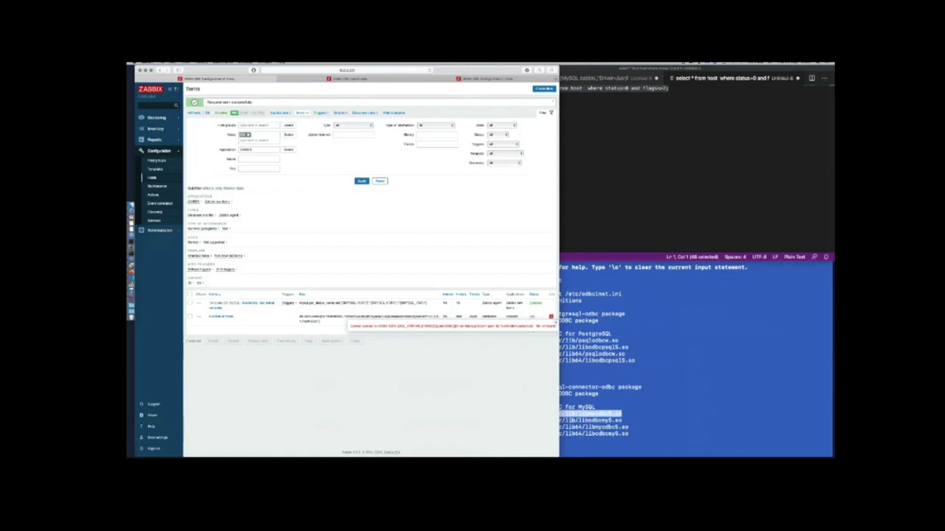
click(570, 417)
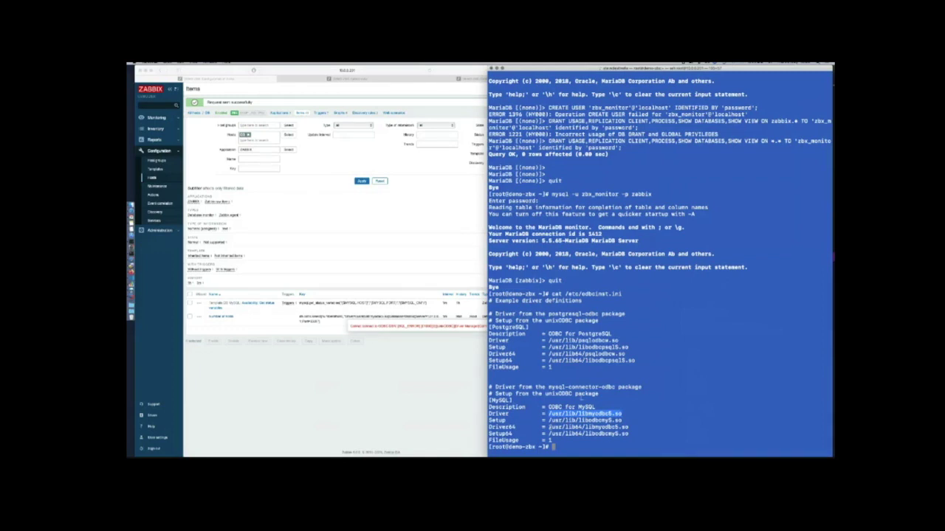
Display /etc/odbc.ini and select its MySQL driver library path
key(Up)
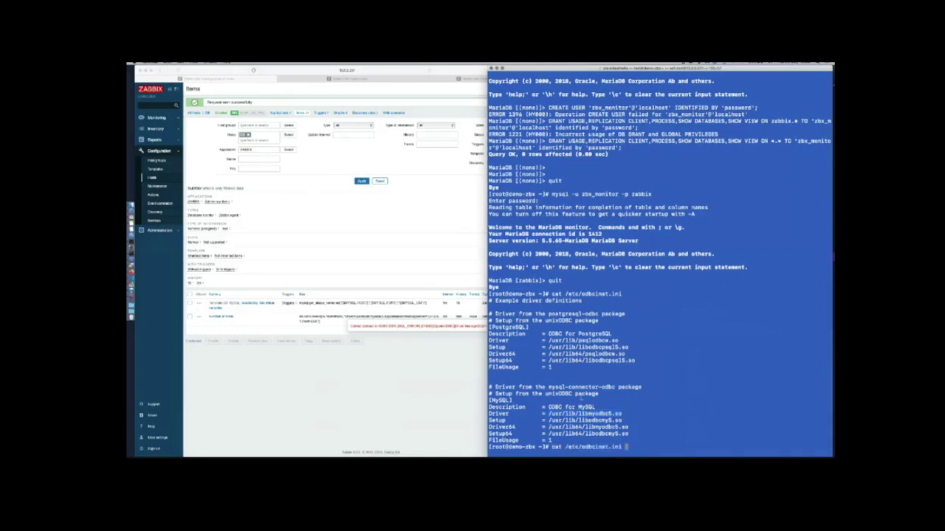
key(BackSpace)
key(BackSpace)
key(BackSpace)
key(BackSpace)
key(BackSpace)
key(BackSpace)
key(BackSpace)
key(BackSpace)
key(ctrl+u)
text(cat /etc/odbc.ini)
key(Return)
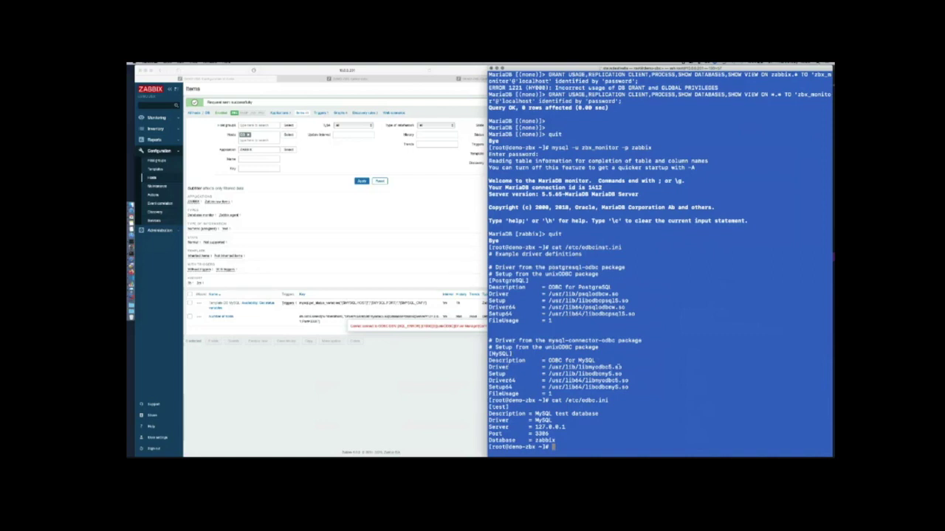
drag(622, 367, 549, 367)
key(super+c)
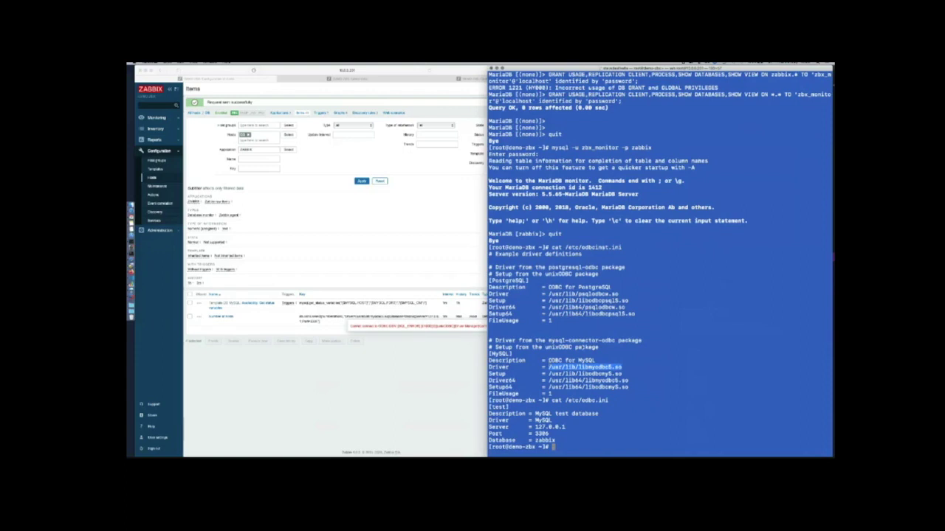
click(549, 367)
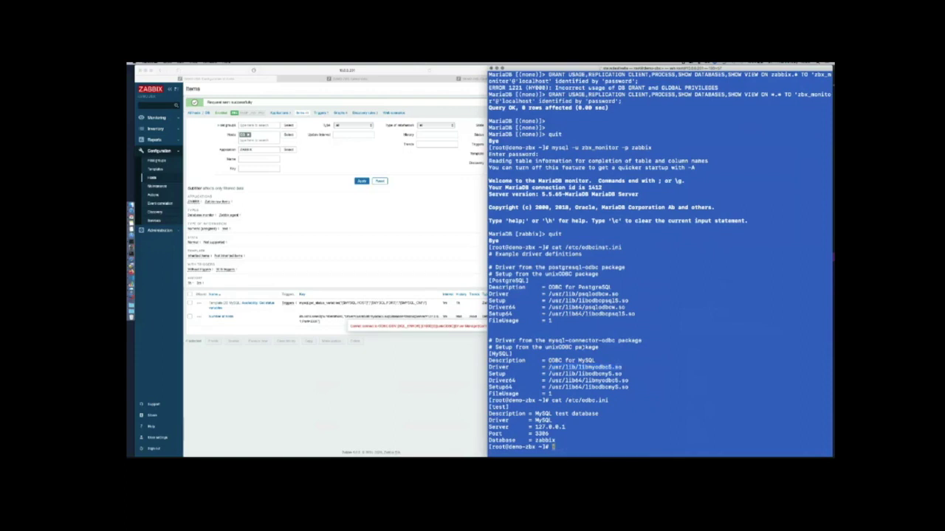
Run ldd on the driver and check that /usr/lib/libmyodbc5.so is missing
text(ldd)
key(super+v)
key(Return)
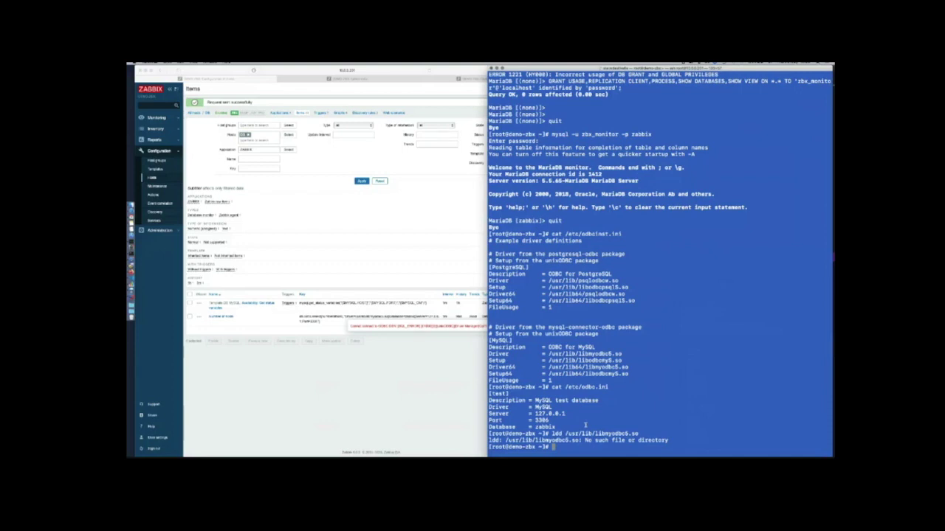
text(ls -la)
key(BackSpace)
key(BackSpace)
key(BackSpace)
key(BackSpace)
key(BackSpace)
key(BackSpace)
key(BackSpace)
text(ls -la /usr/lib/libmyodbc5.so)
key(Return)
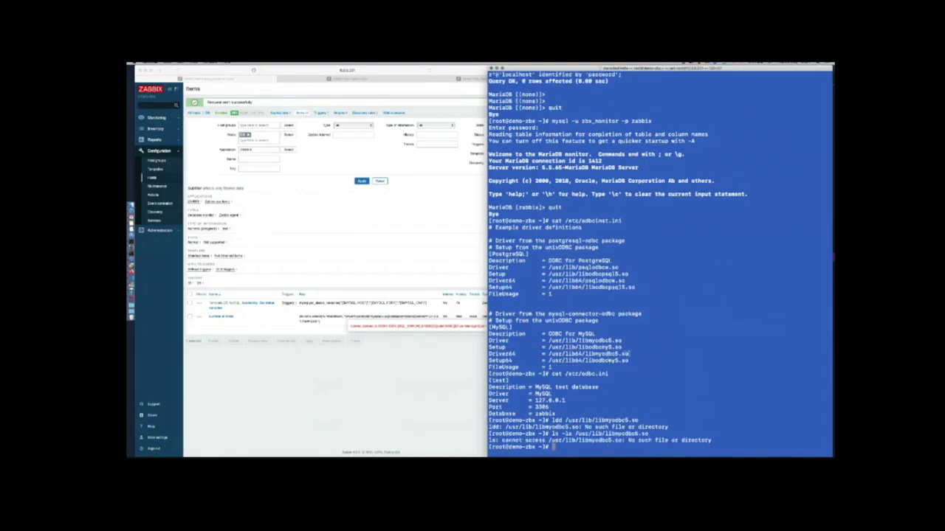
List /usr/lib64/libmyodbc5.so, select its path, and reopen the Number of hosts item
drag(628, 355, 548, 354)
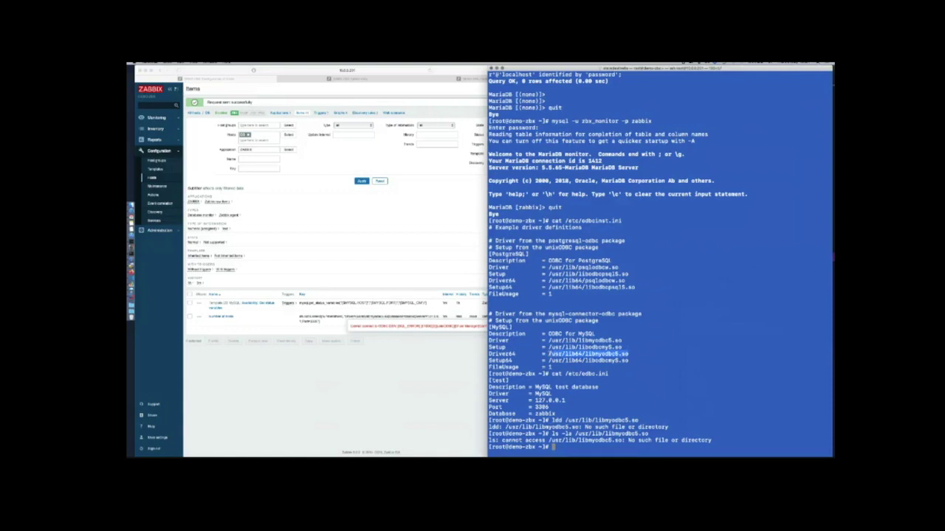
click(549, 354)
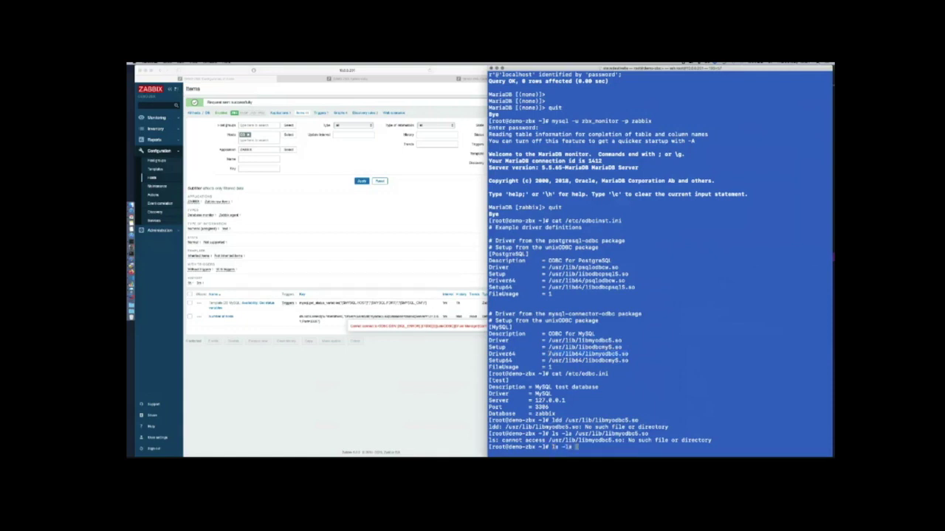
text(ls -la /usr/lib64/libmyodbc5.so)
key(Return)
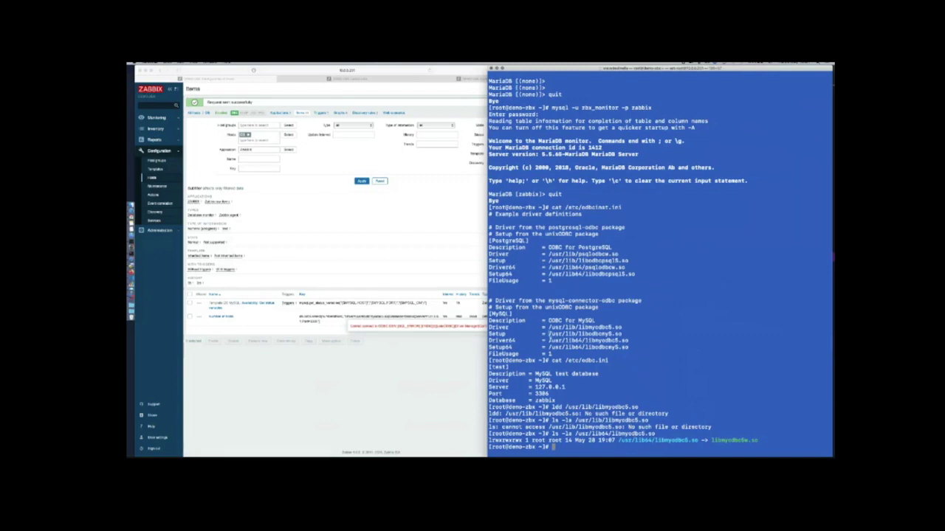
drag(549, 340, 630, 341)
click(469, 274)
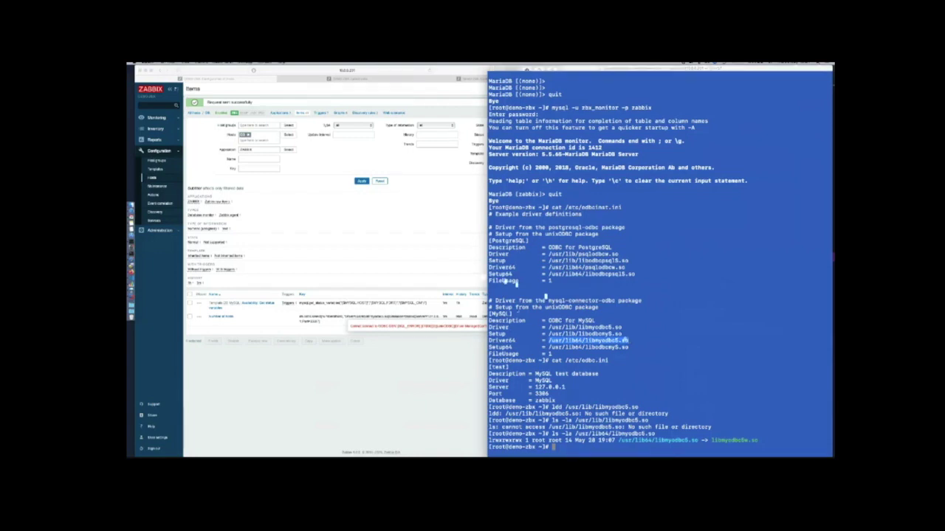
click(225, 316)
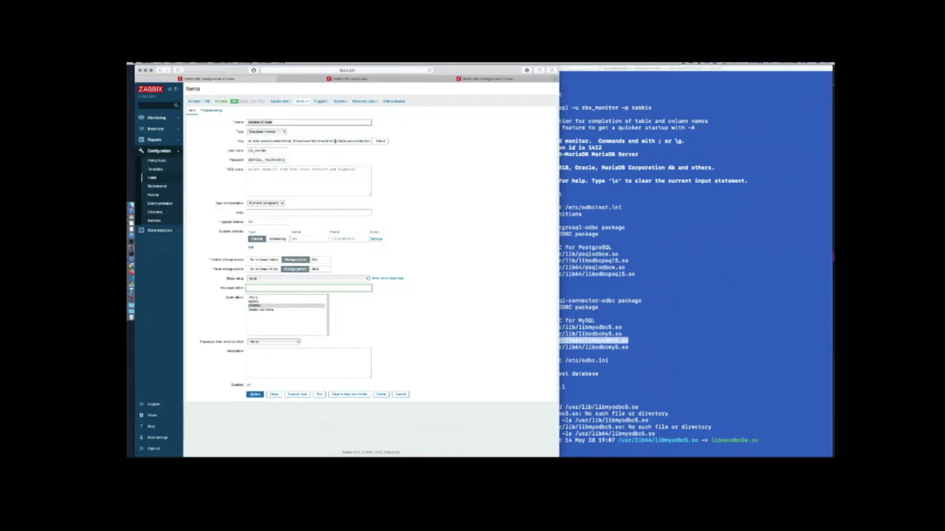
Save the Number of hosts item from its edit form without changes
click(336, 171)
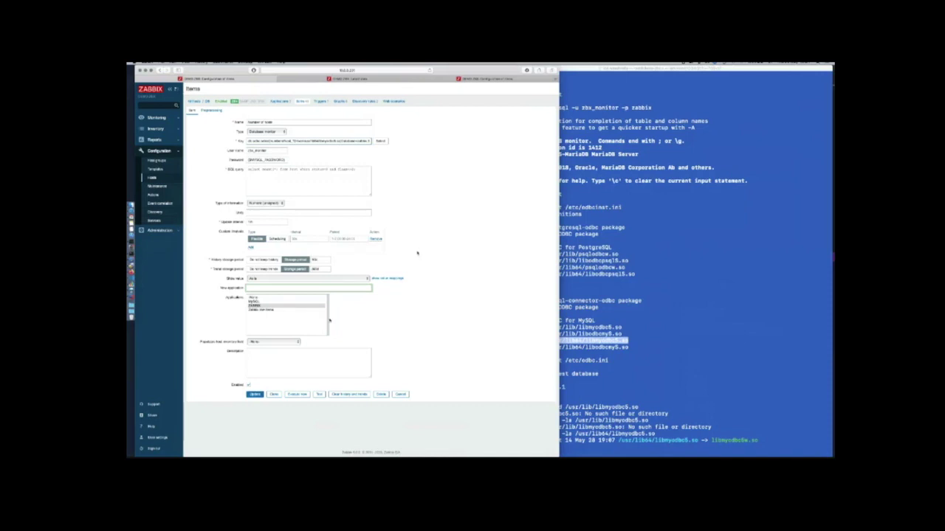
click(254, 394)
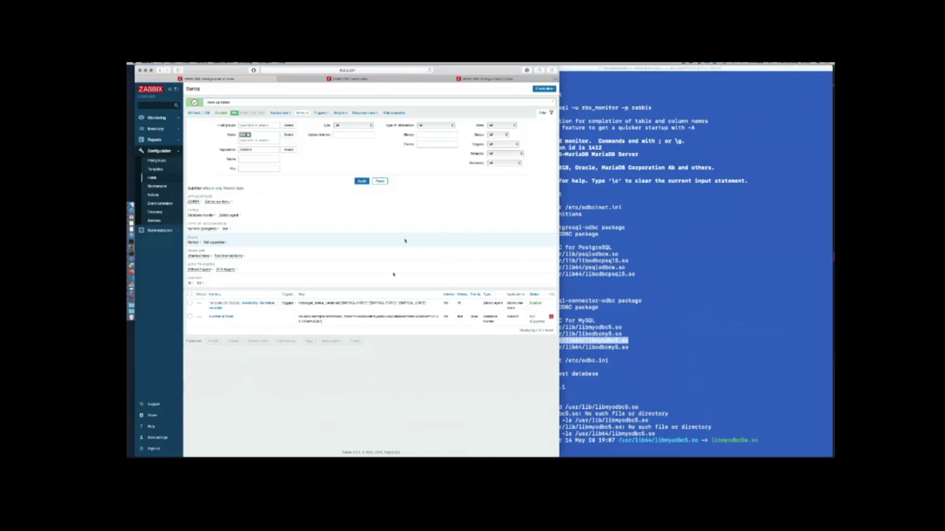
Reset the items filter and run Execute now twice on Number of hosts, checking its error
click(380, 181)
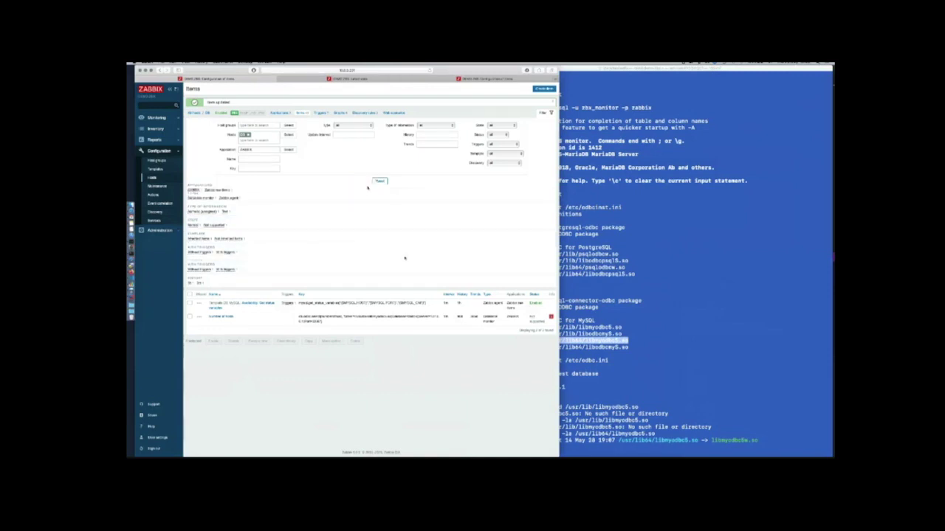
click(190, 305)
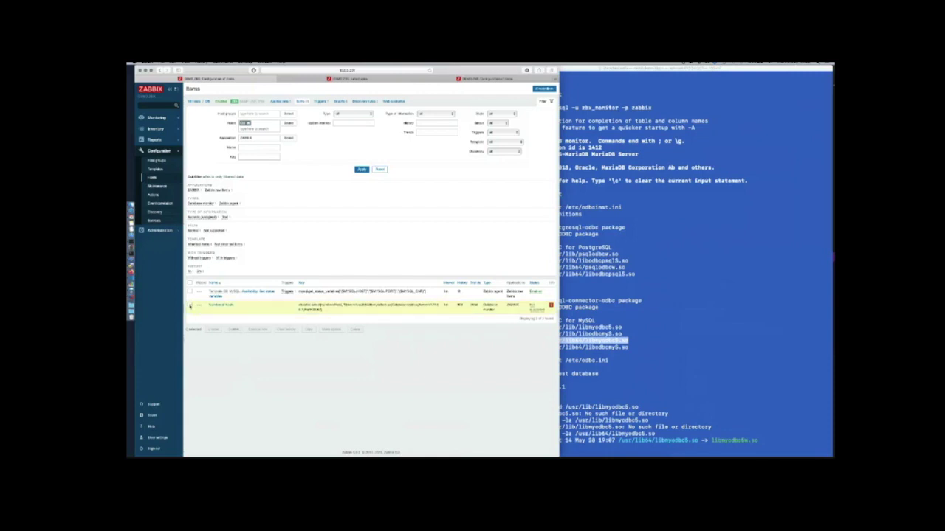
click(257, 329)
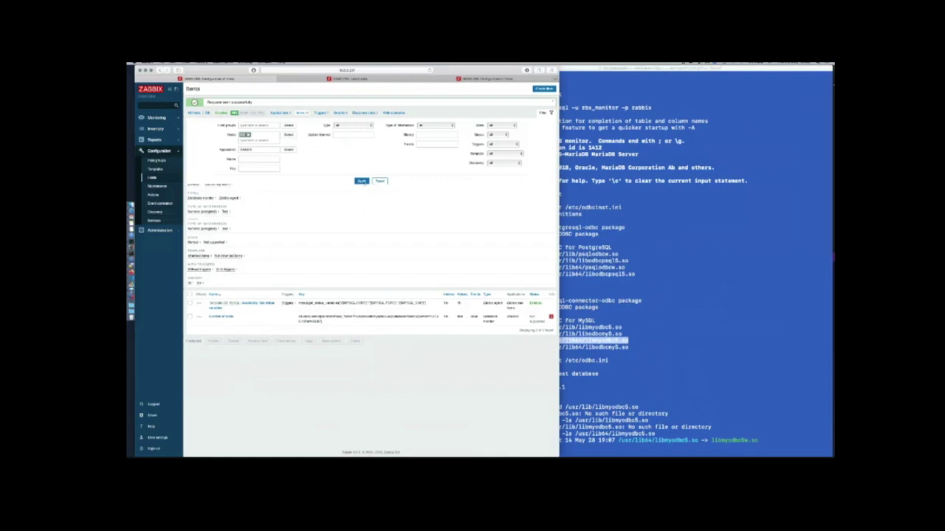
click(362, 181)
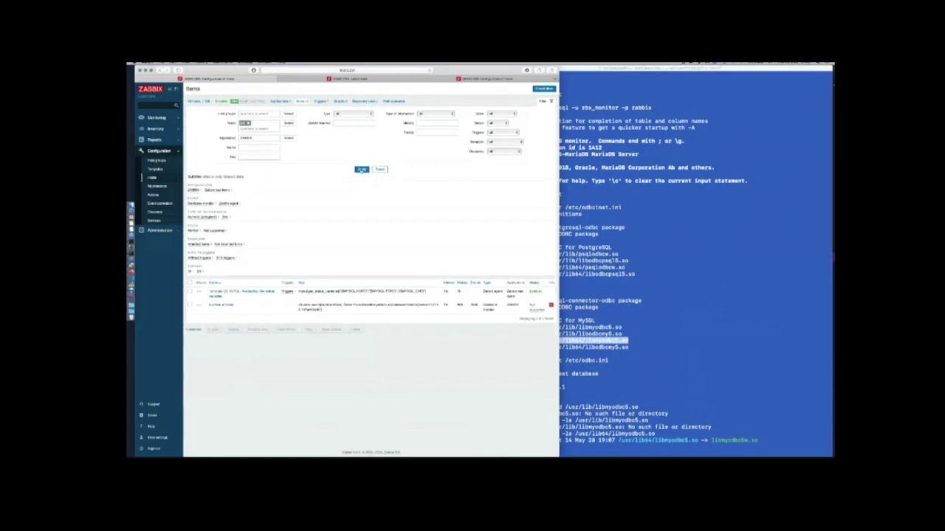
mouse_move(551, 305)
click(191, 305)
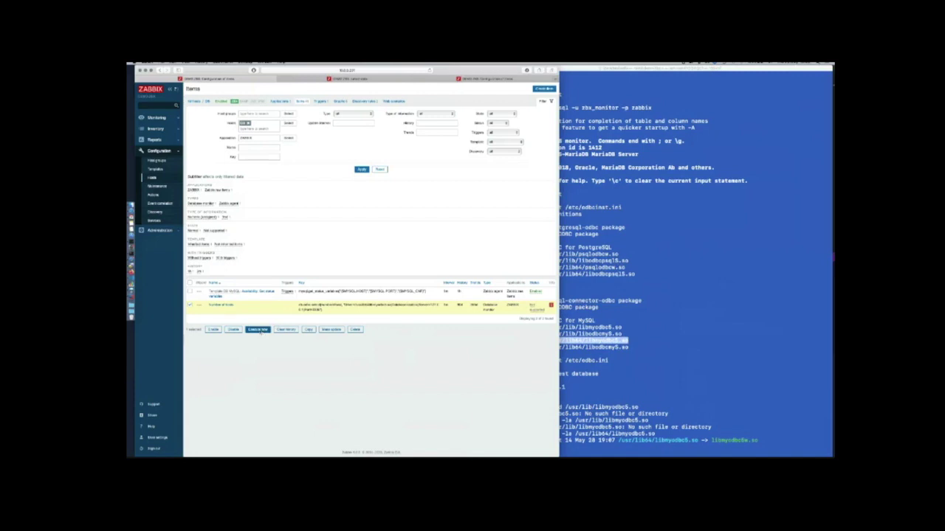
click(258, 330)
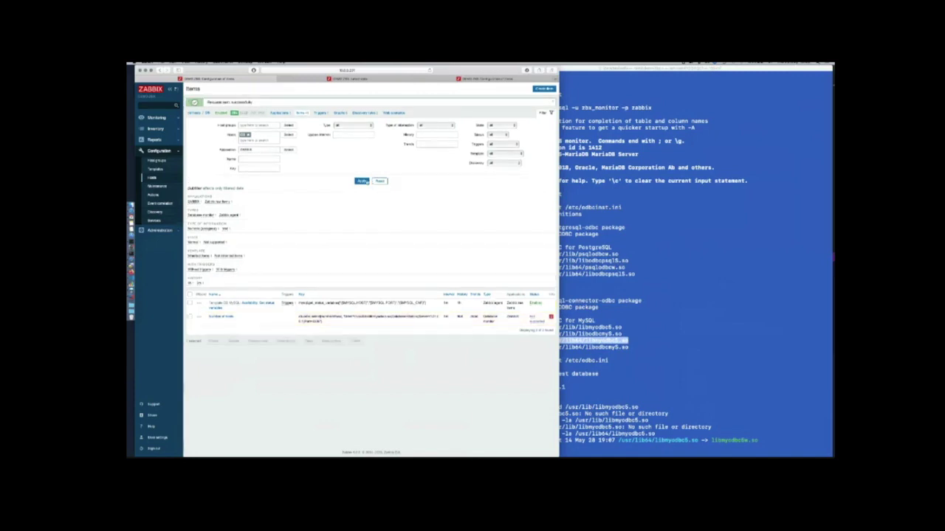
mouse_move(552, 305)
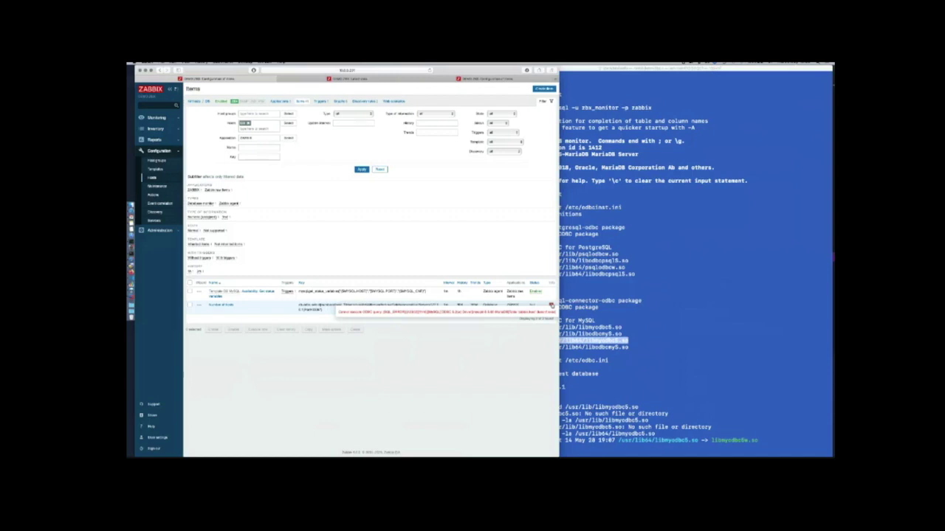
Open the Number of hosts item and save it again
click(223, 305)
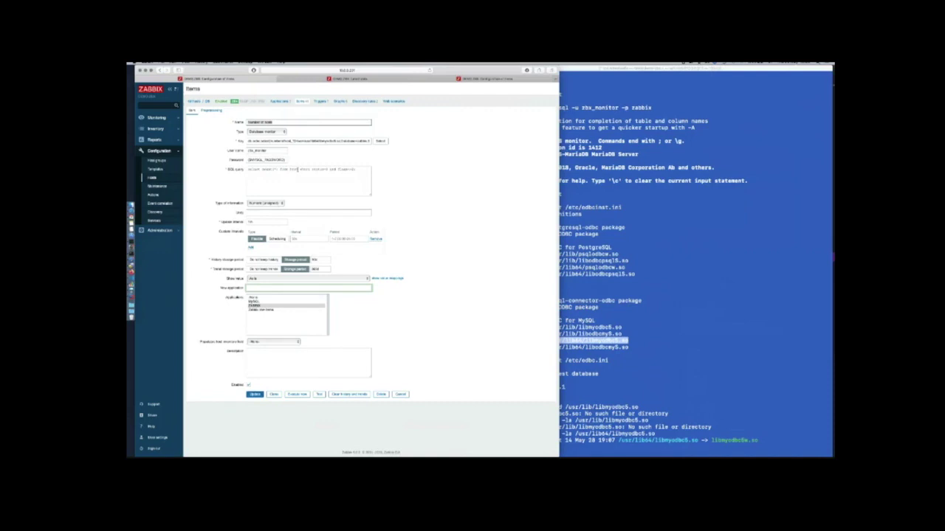
click(319, 185)
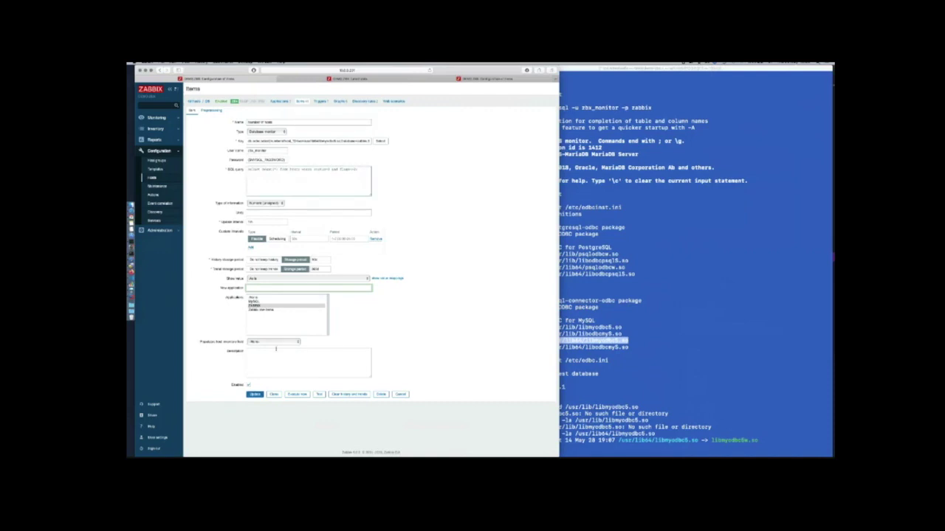
click(255, 394)
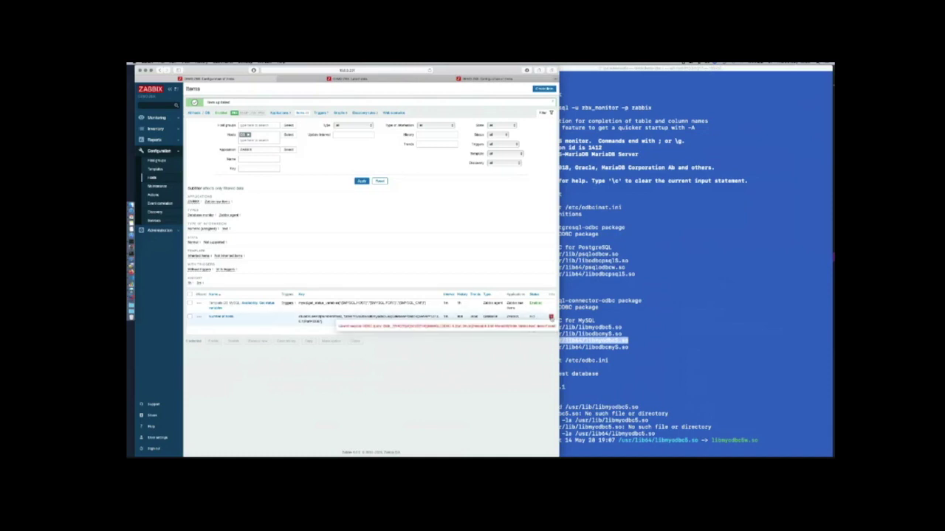
click(621, 327)
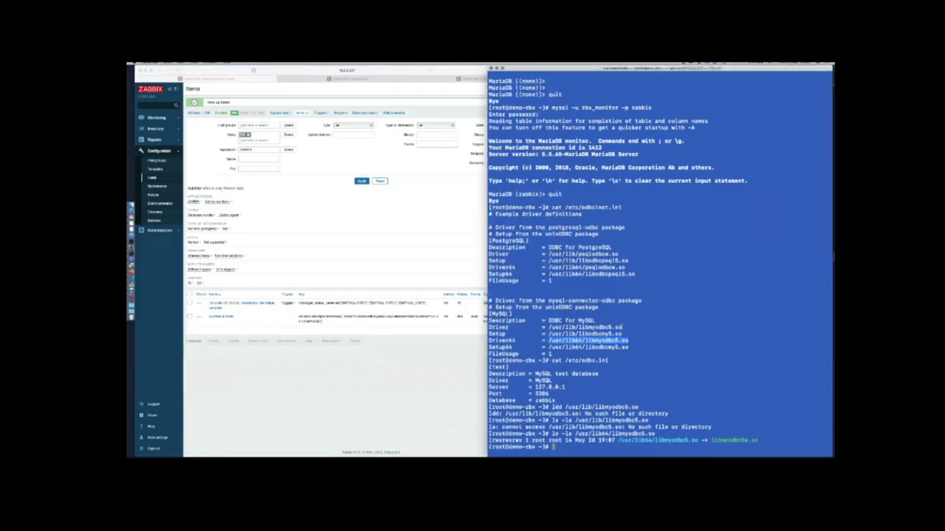
Start the mysql client, select the zabbix database and list its 166 tables with show tables;
text(mysql)
key(Return)
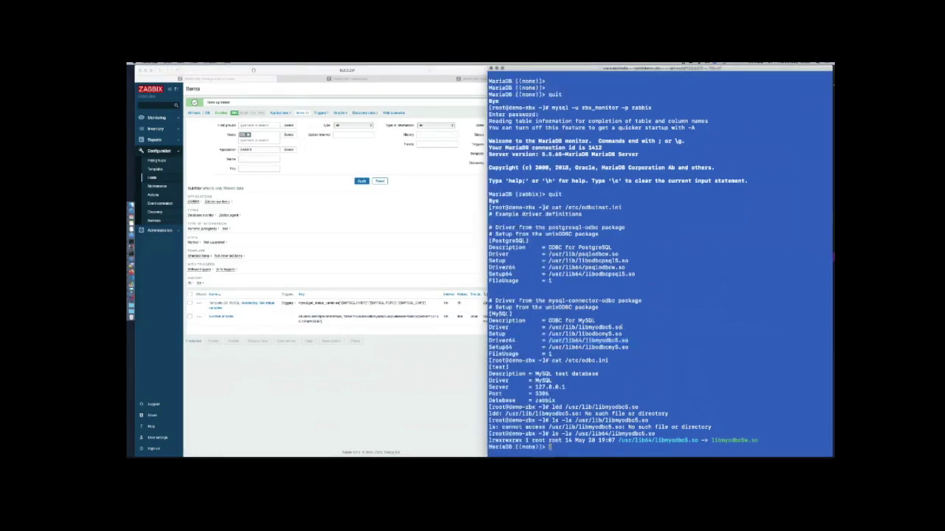
text(use zabbix)
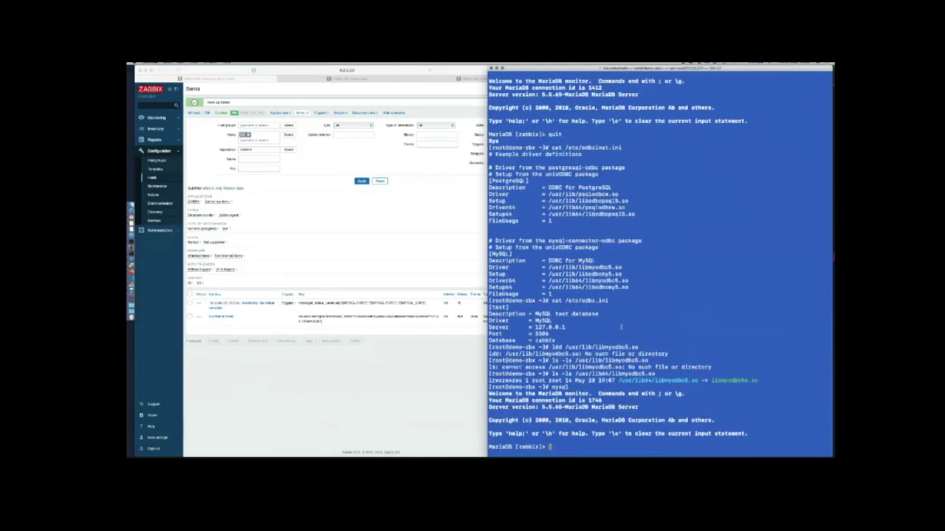
text(;)
key(Return)
text(show table)
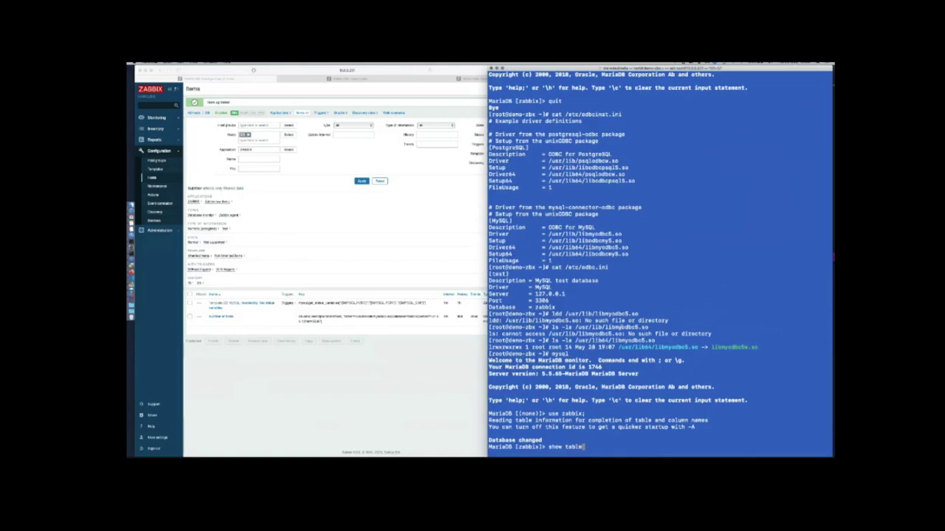
key(BackSpace)
key(BackSpace)
key(BackSpace)
key(BackSpace)
key(BackSpace)
key(BackSpace)
key(BackSpace)
key(BackSpace)
key(BackSpace)
key(BackSpace)
text(show tables;)
key(Return)
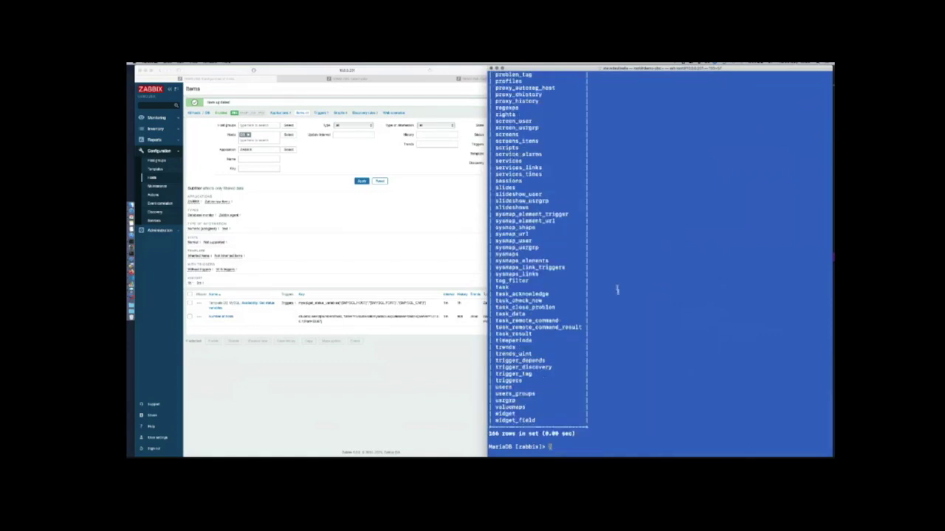
scroll(615, 289, up, 10)
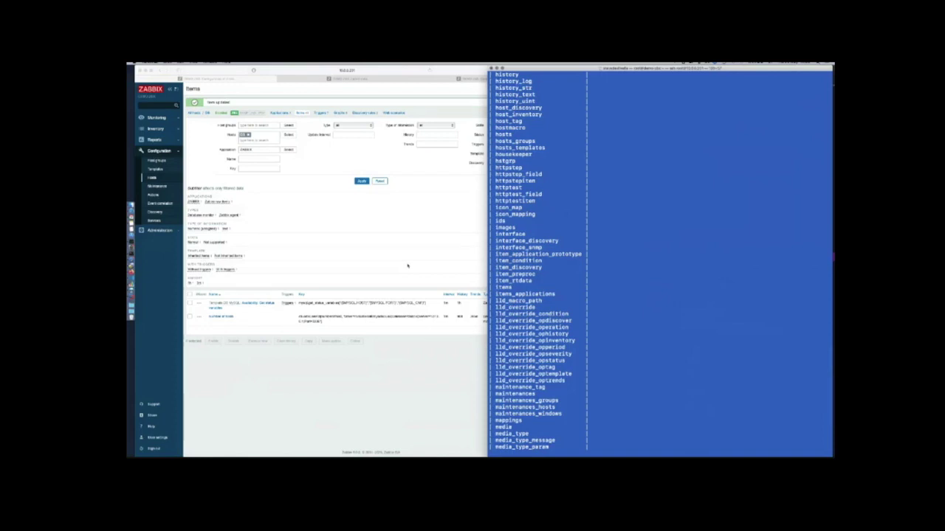
click(407, 266)
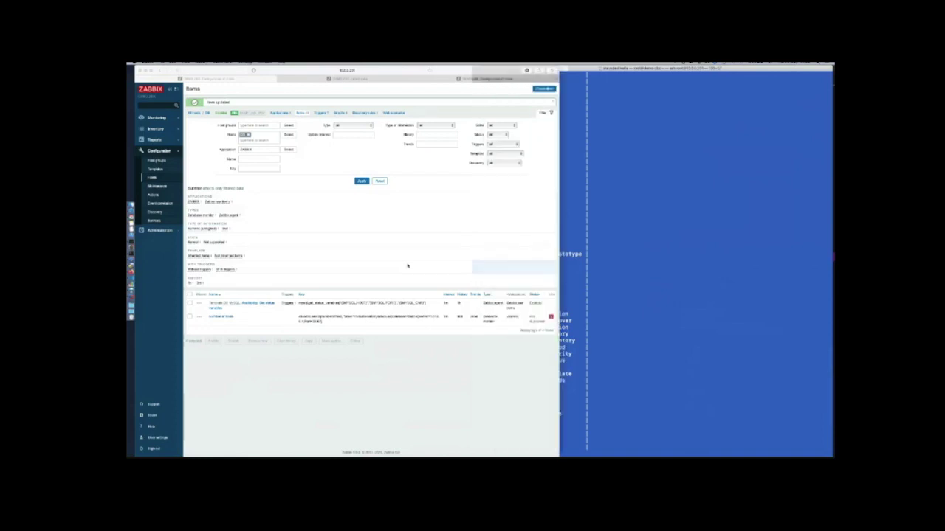
Enable the Number of hosts item and go to Monitoring > Latest data
click(361, 182)
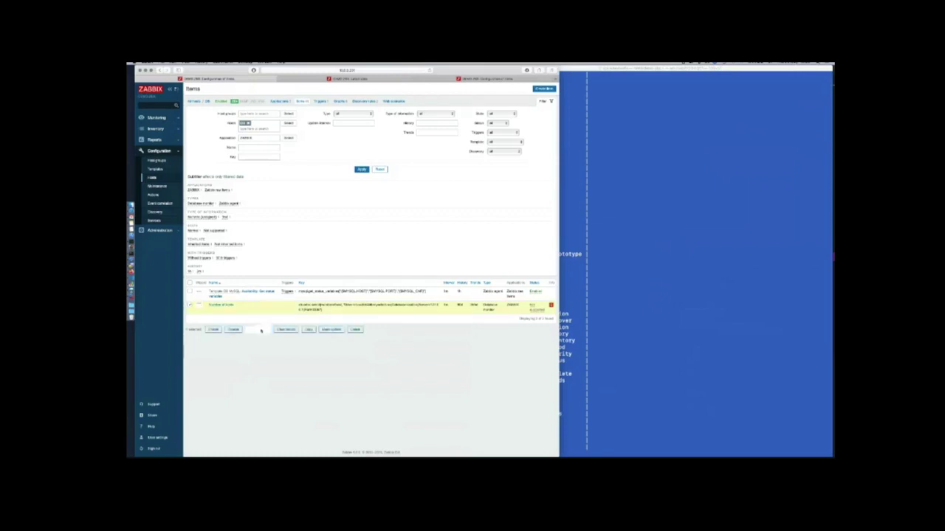
click(361, 181)
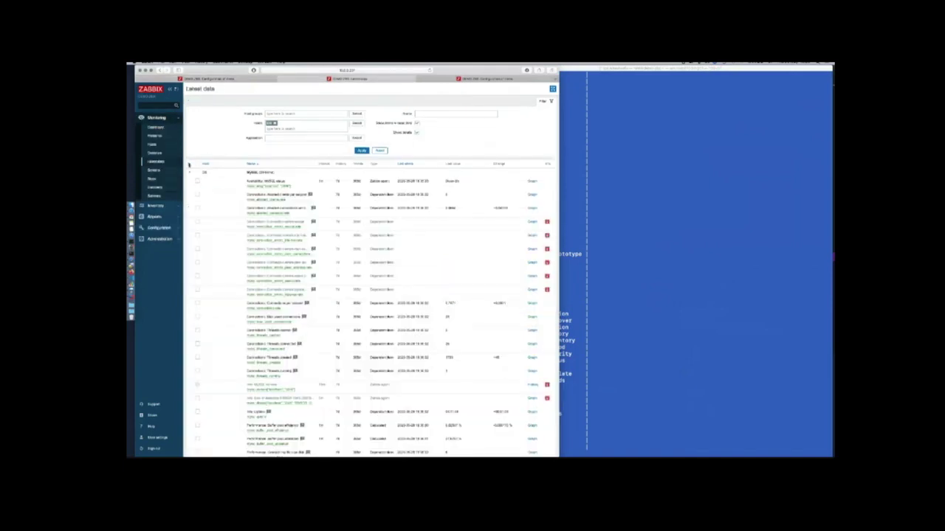
click(189, 165)
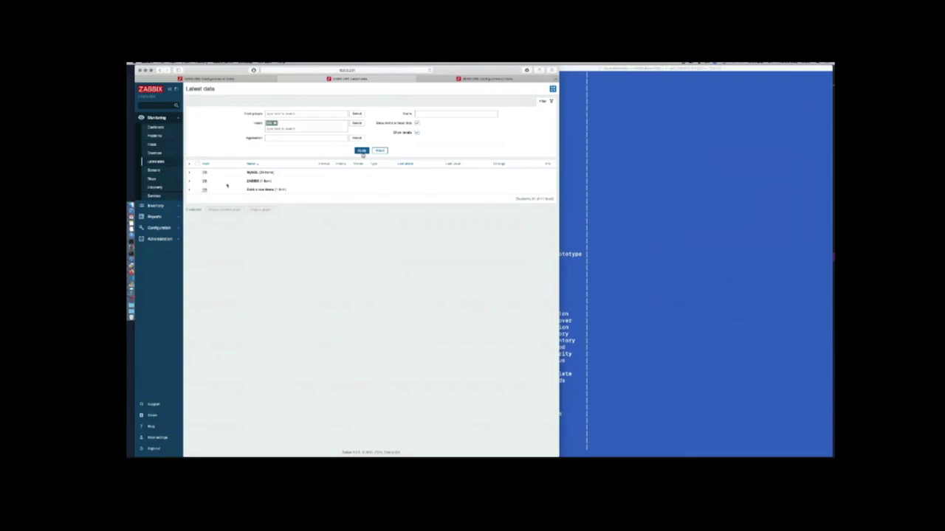
Expand the ZABBIX group in Latest data to see the Number of hosts value, then list configured hosts
click(362, 151)
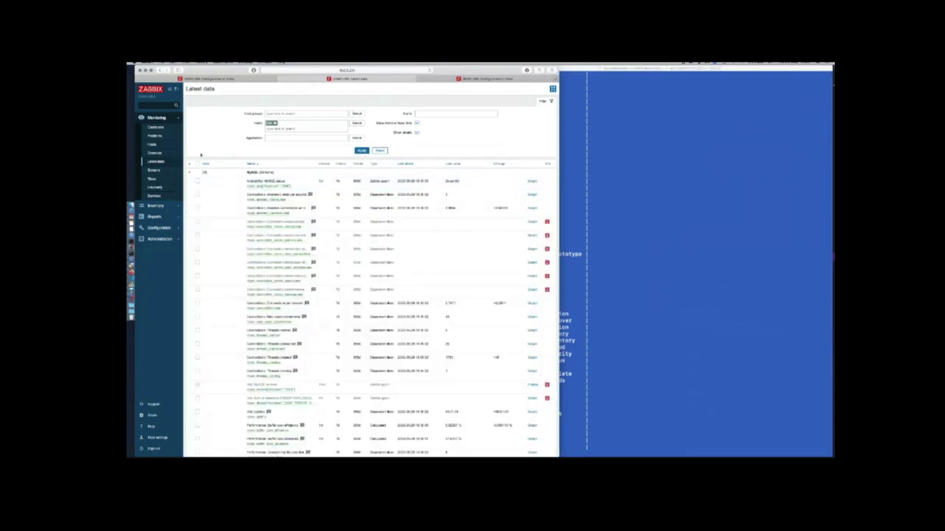
click(189, 170)
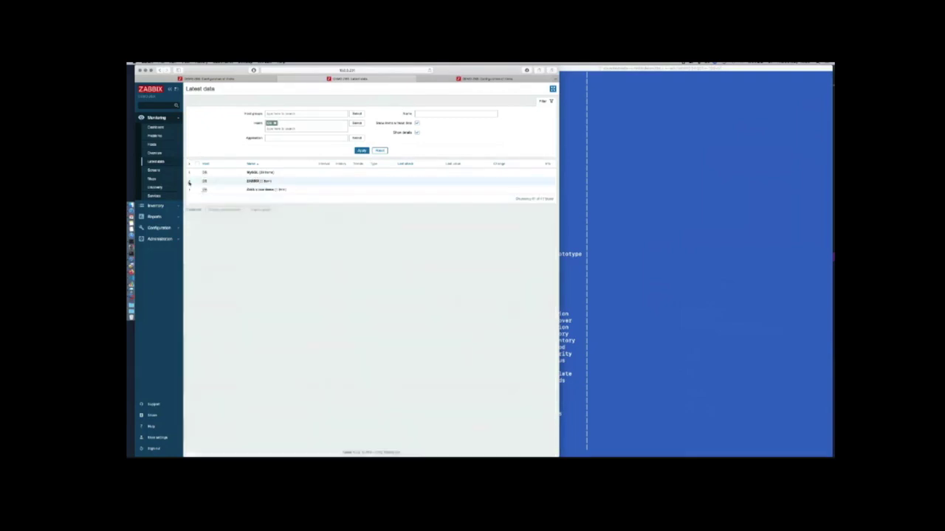
click(189, 181)
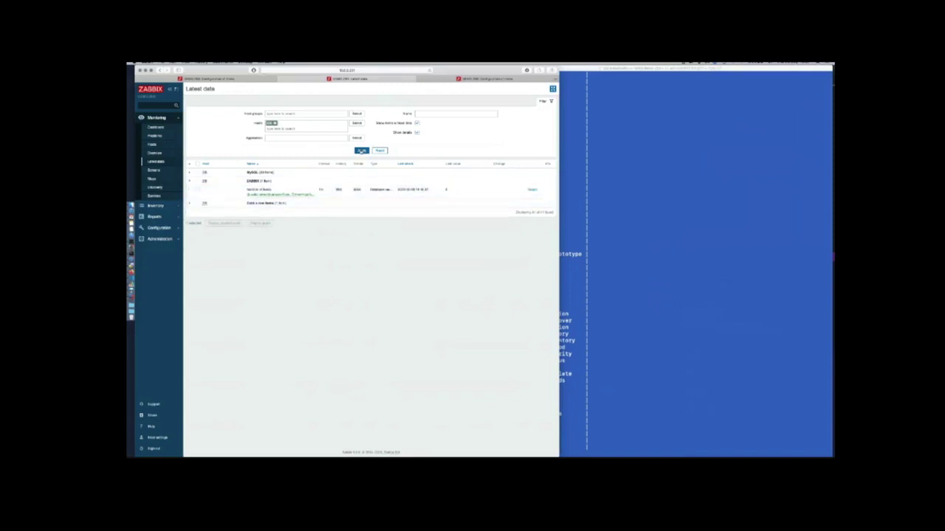
click(361, 150)
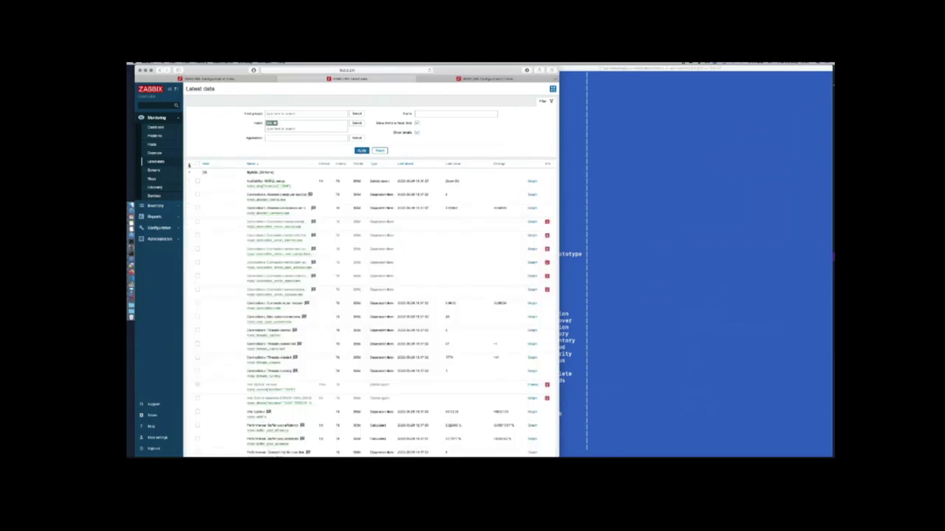
click(189, 175)
click(190, 181)
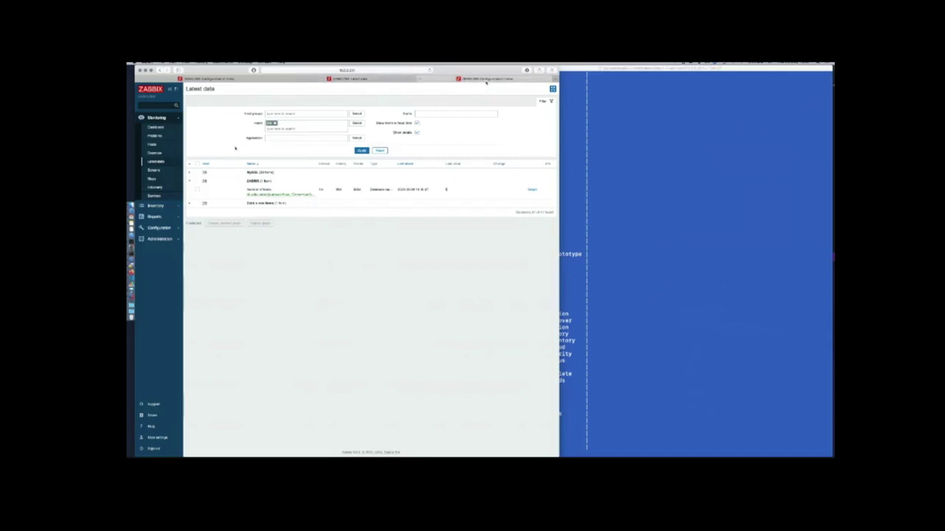
click(485, 79)
click(151, 178)
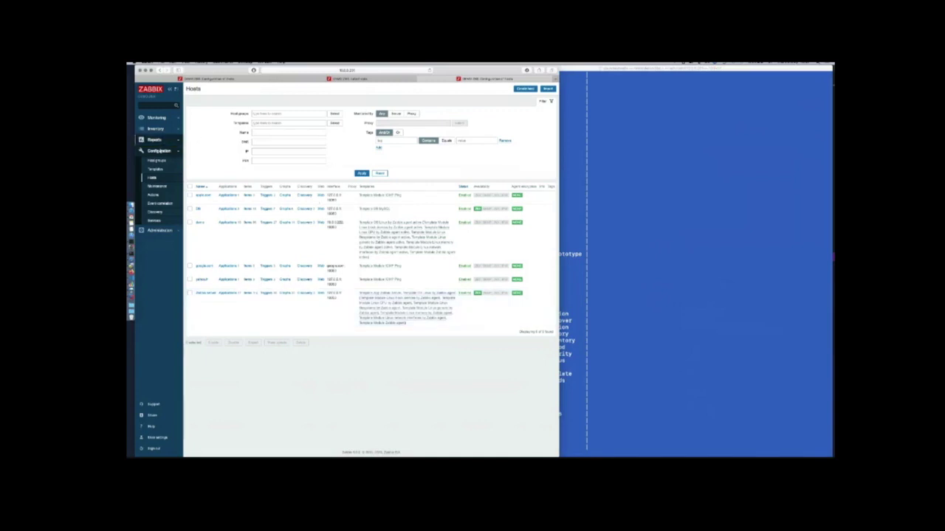
In Latest data, collapse all groups, expand ZABBIX Server and open the Number of hosts item
click(153, 140)
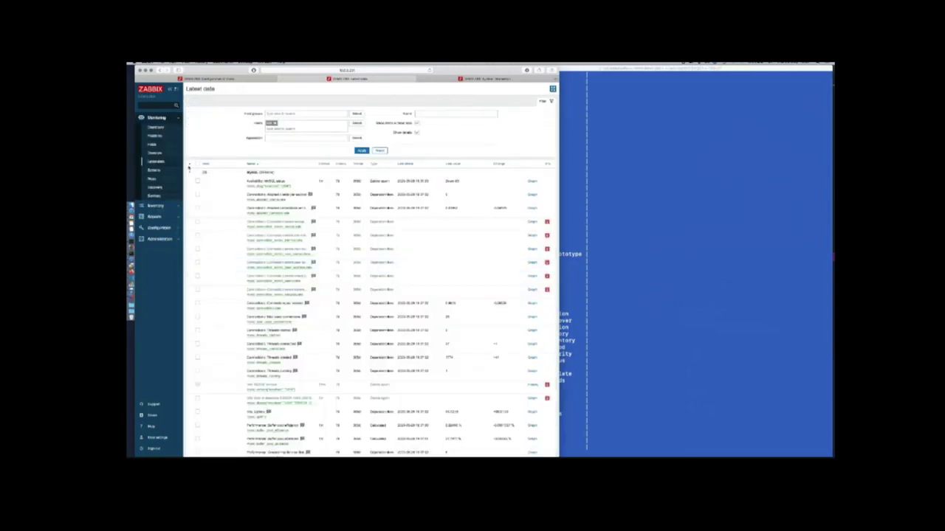
click(189, 165)
click(190, 182)
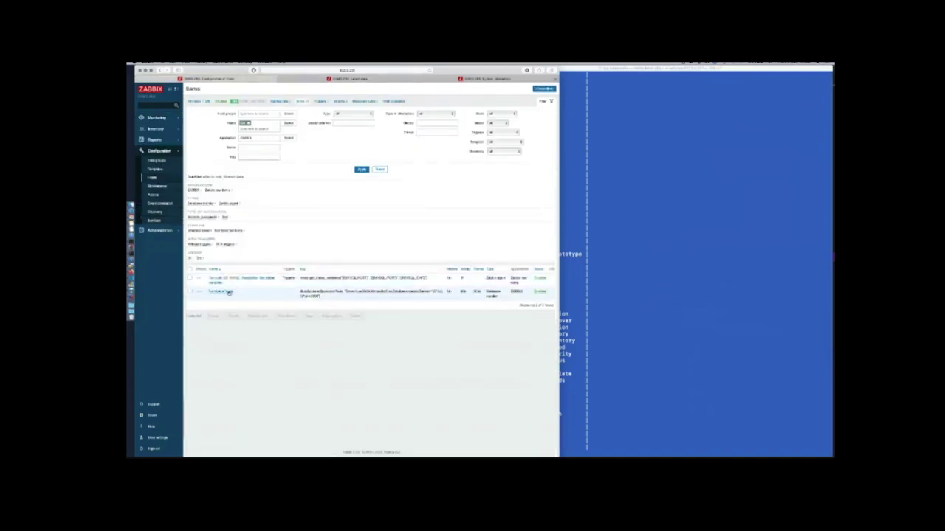
click(228, 293)
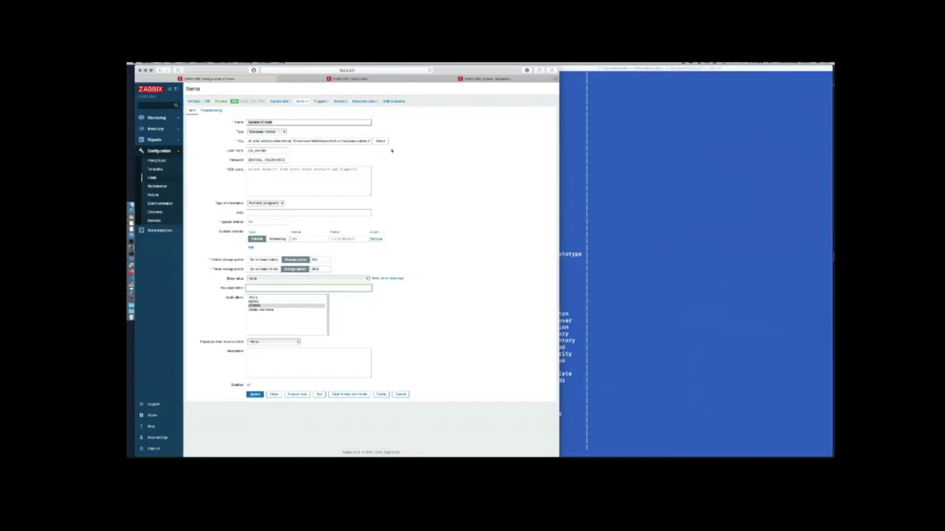
Insert an empty DSN parameter after numberofhost in the item key, leaving ',,' before the connection string
key(super+equal)
key(super+equal)
key(super+equal)
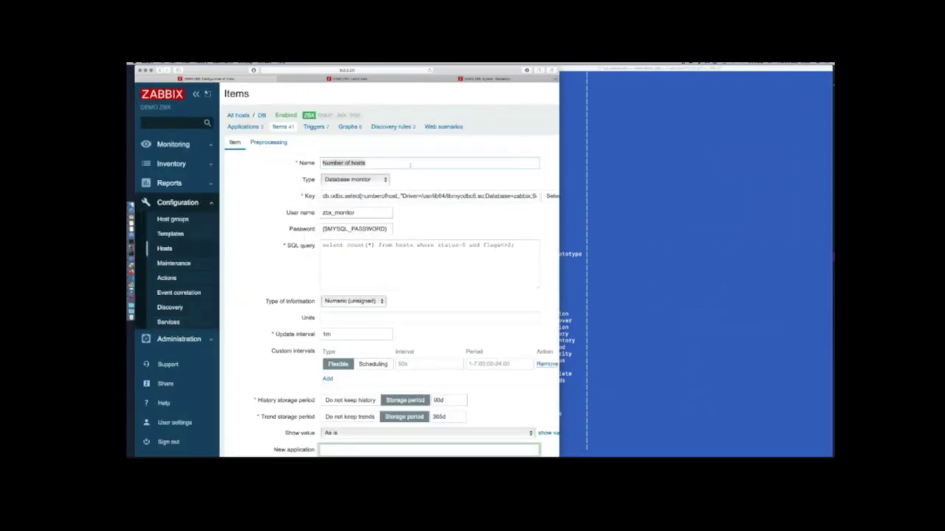
scroll(423, 190, right, 3)
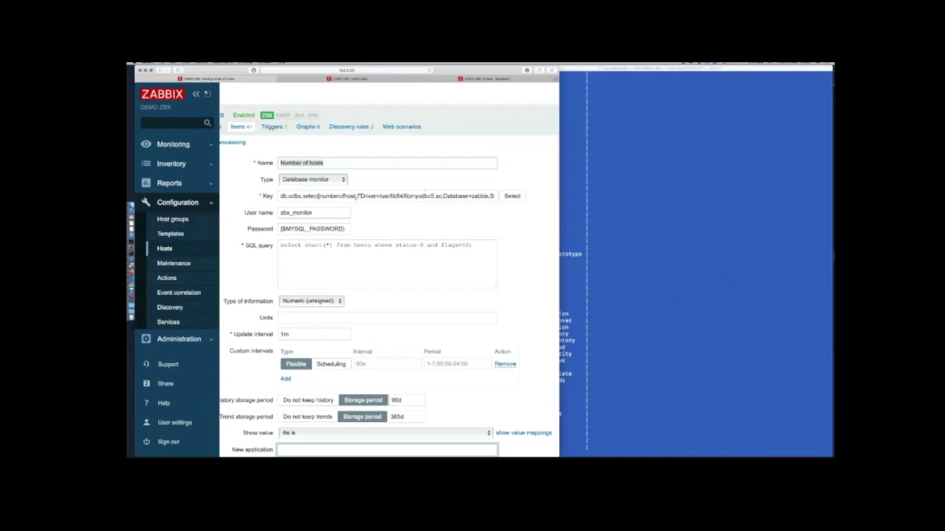
click(381, 218)
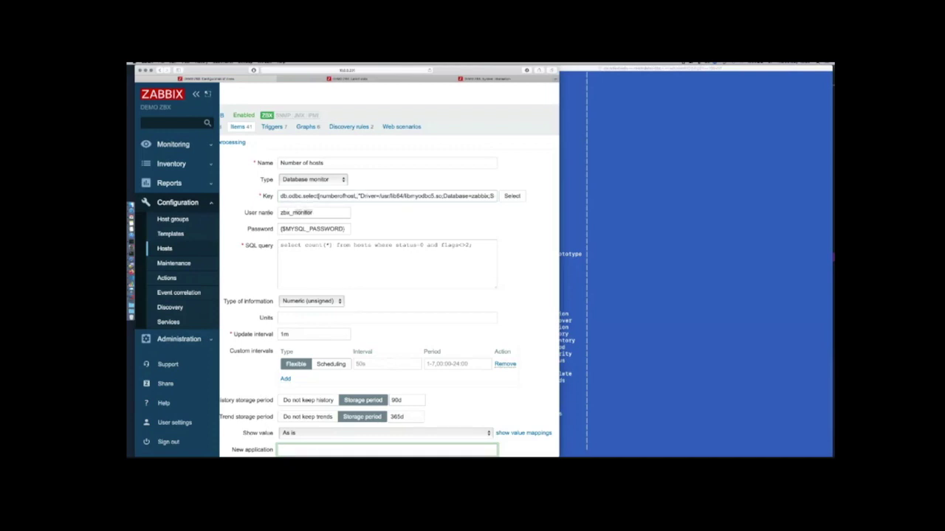
double_click(299, 213)
drag(527, 196, 528, 196)
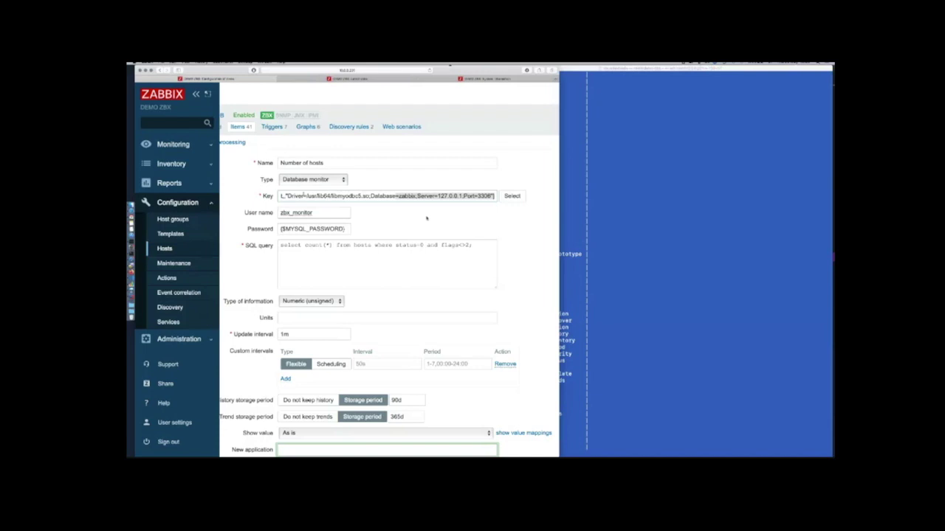
click(398, 222)
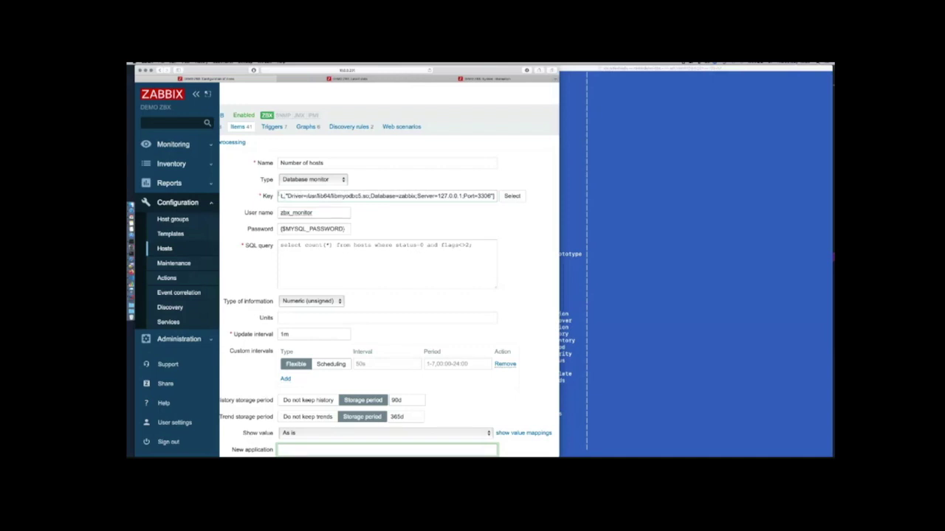
drag(310, 196, 281, 195)
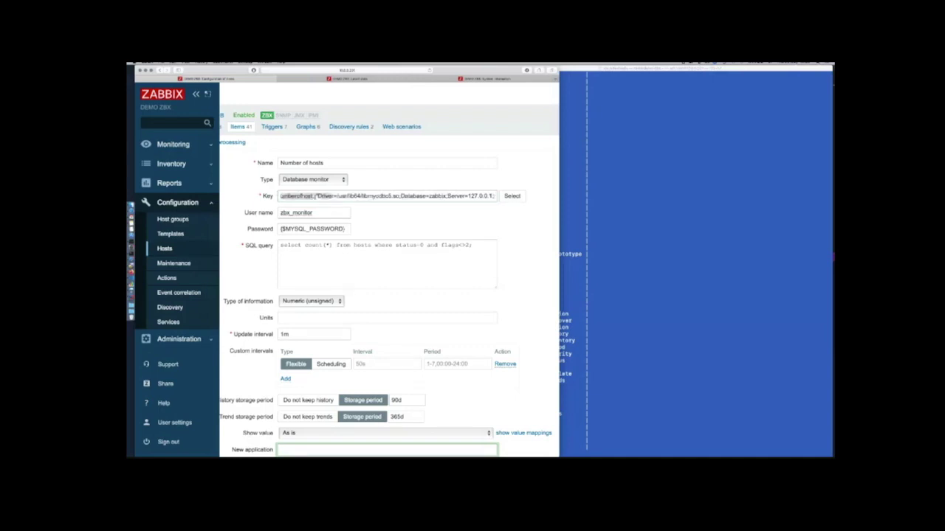
click(363, 218)
text(DSN,)
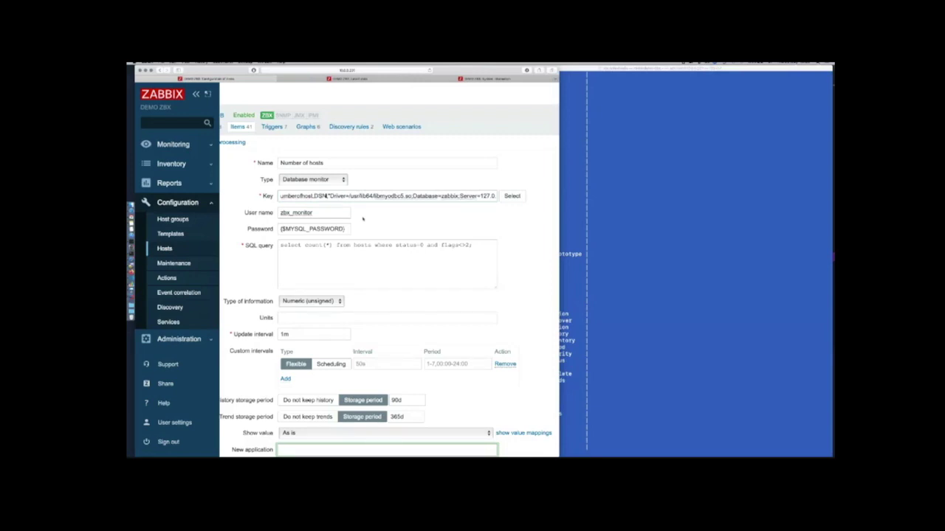
key(BackSpace)
key(BackSpace)
key(BackSpace)
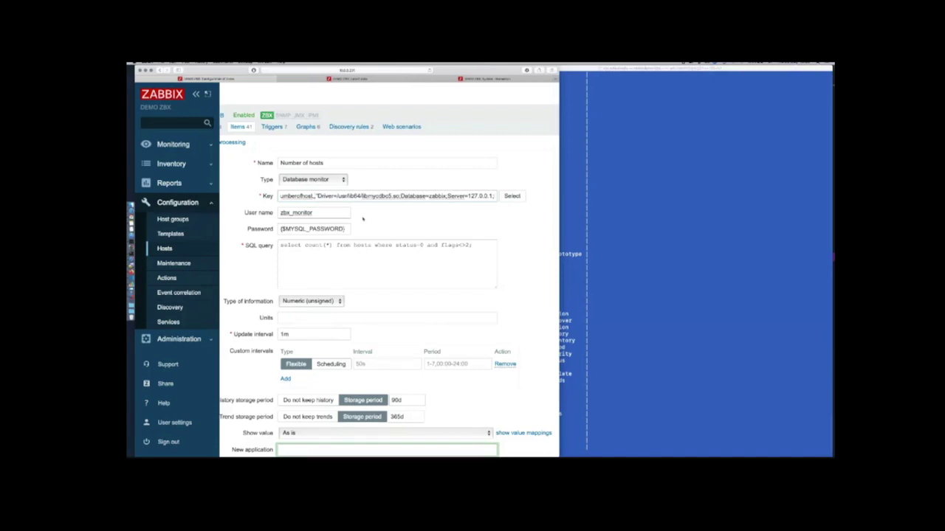
click(581, 299)
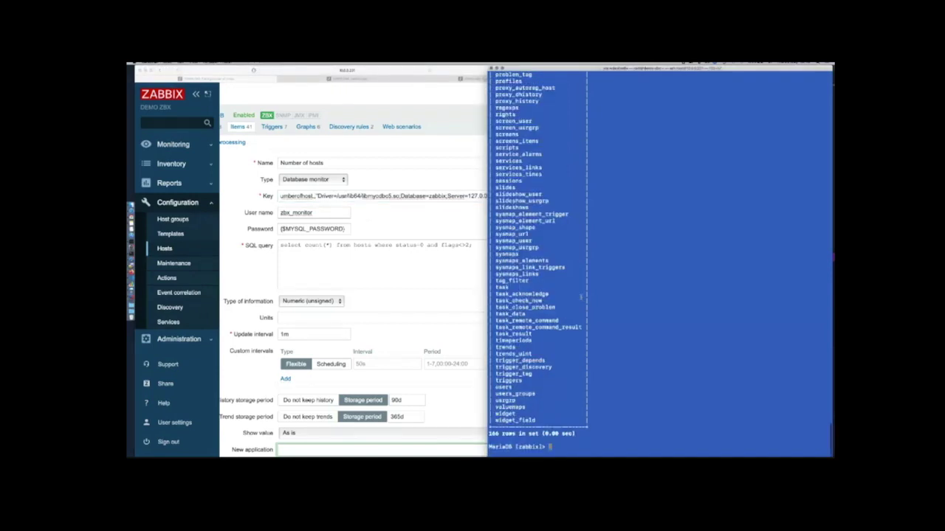
Exit MariaDB and print /etc/zabbix/zabbix.cnf, enlarging the terminal text
key(ctrl+d)
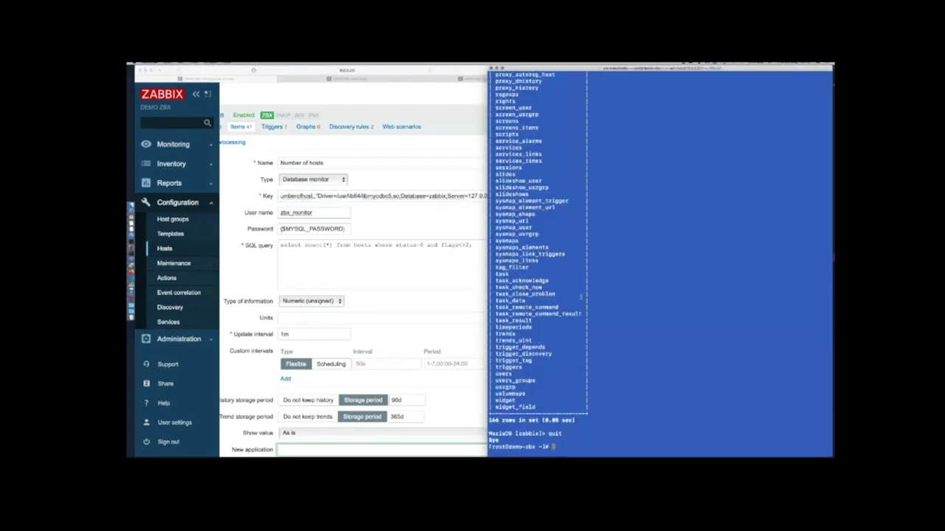
text(cat /etc/zabbix/zabbix.)
key(ctrl+u)
text(cat /etc/zabbix/zabbix.cnf)
key(Return)
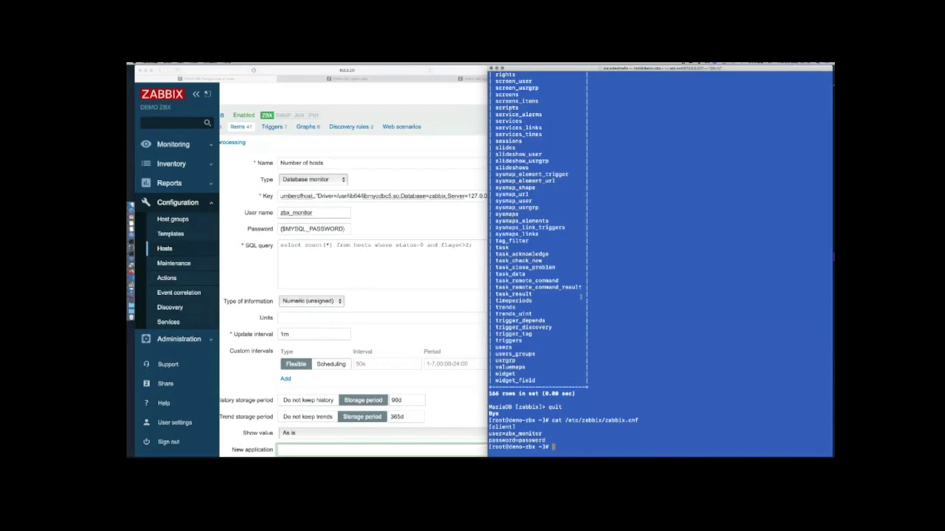
key(super+plus)
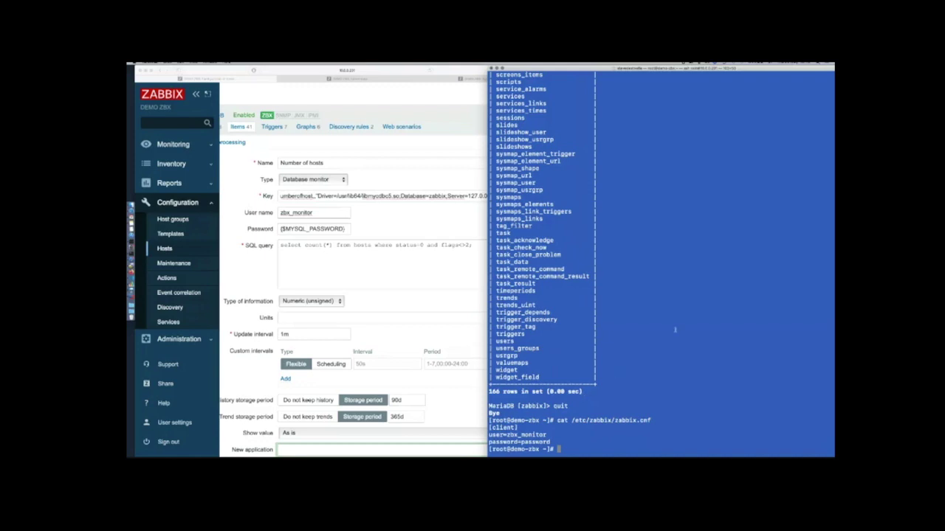
Print /etc/zabbix/zabbix_agentd.d/userparameter_mysql.conf and highlight its --defaults-file=$3 option
text(cat /etc/zabbix/zabbix_a)
key(Tab)
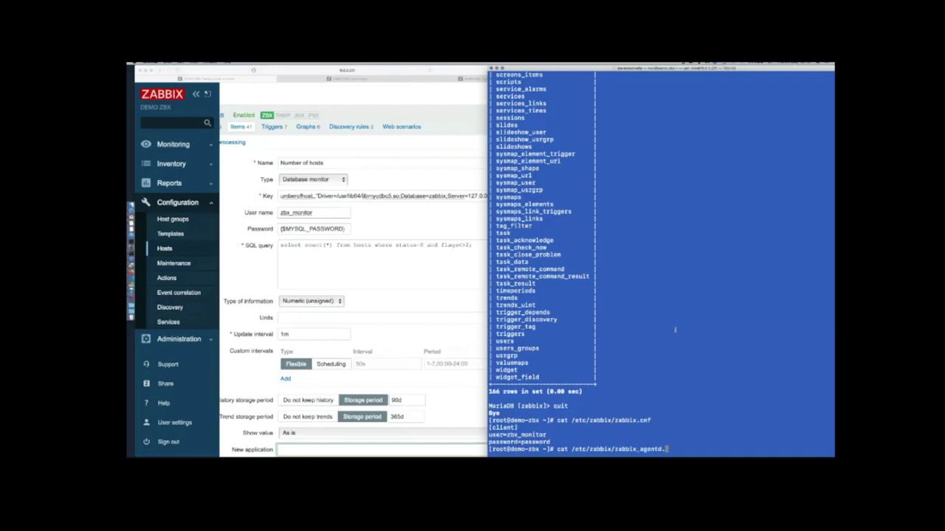
text(d)
key(Tab)
key(Tab)
key(Return)
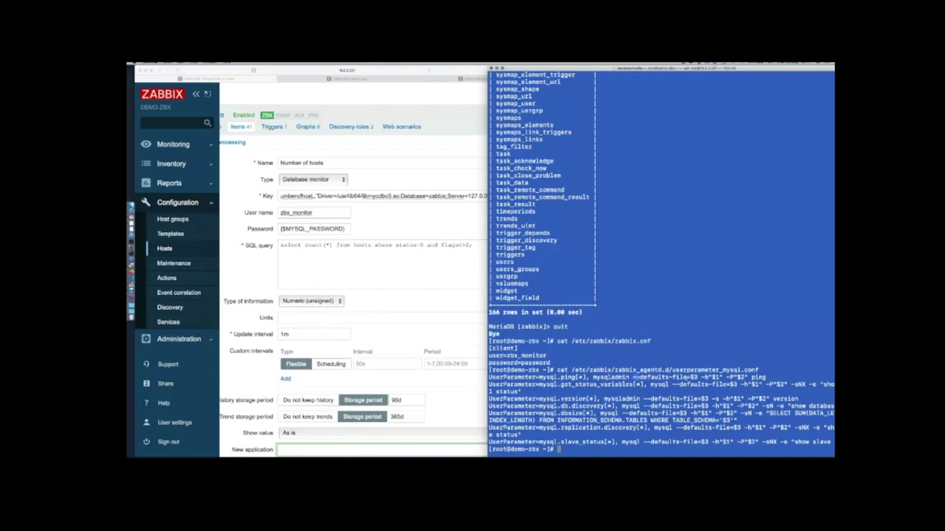
drag(632, 377, 698, 377)
scroll(258, 130, left, 2)
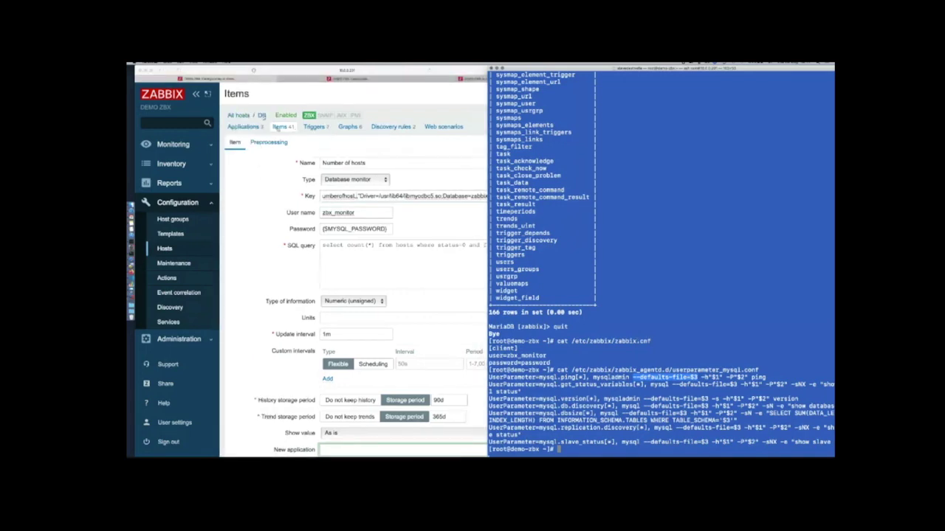
Open the Availability: Get status variables item and select its key ending in {$MYSQL_CNF}
click(279, 127)
scroll(359, 231, down, 2)
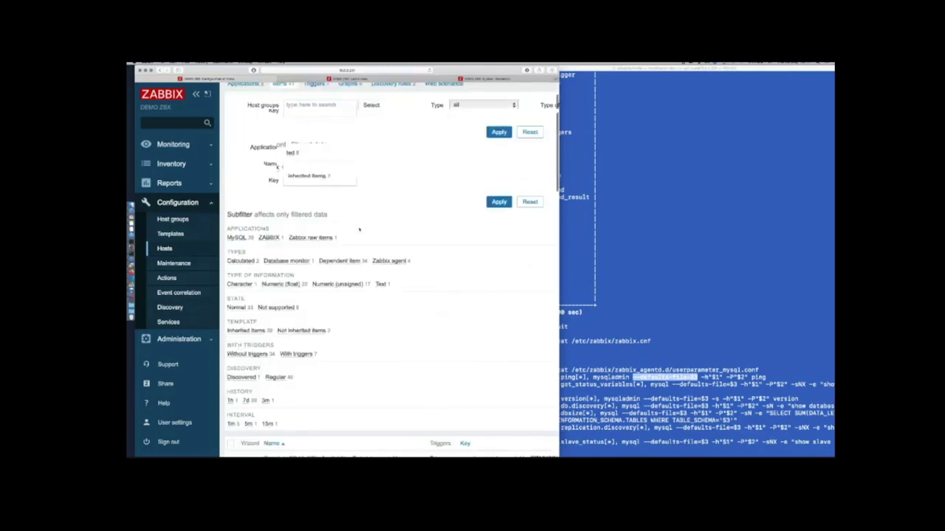
scroll(360, 230, down, 5)
click(310, 246)
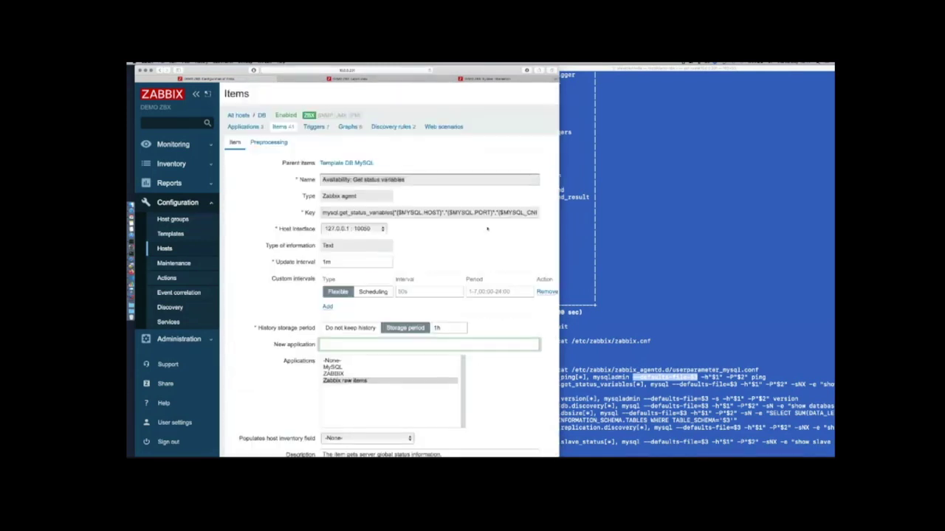
triple_click(497, 213)
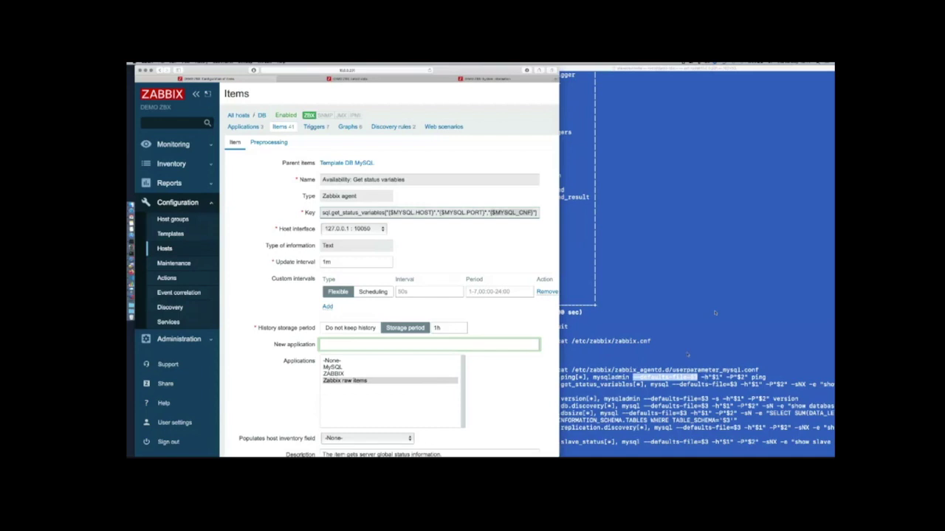
Switch between Terminal and the browser, viewing all open windows side by side
click(664, 376)
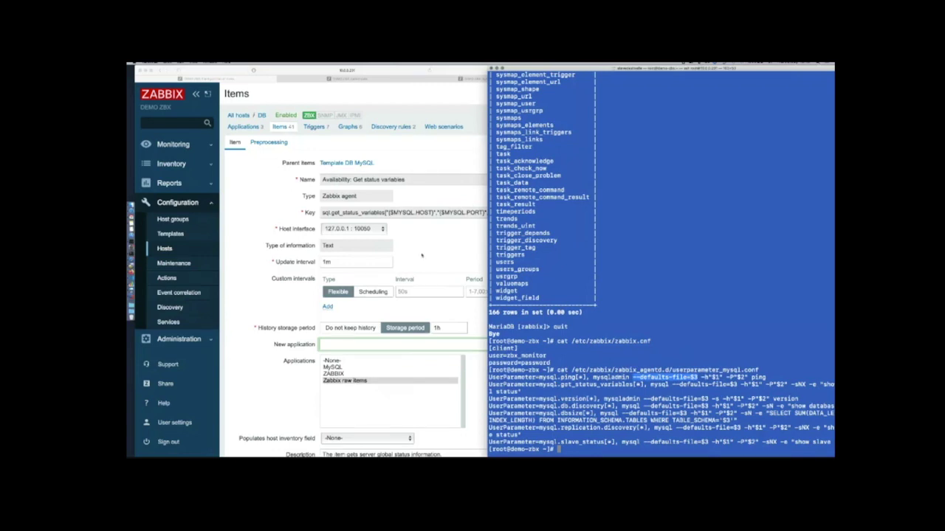
key(ctrl+Up)
click(278, 94)
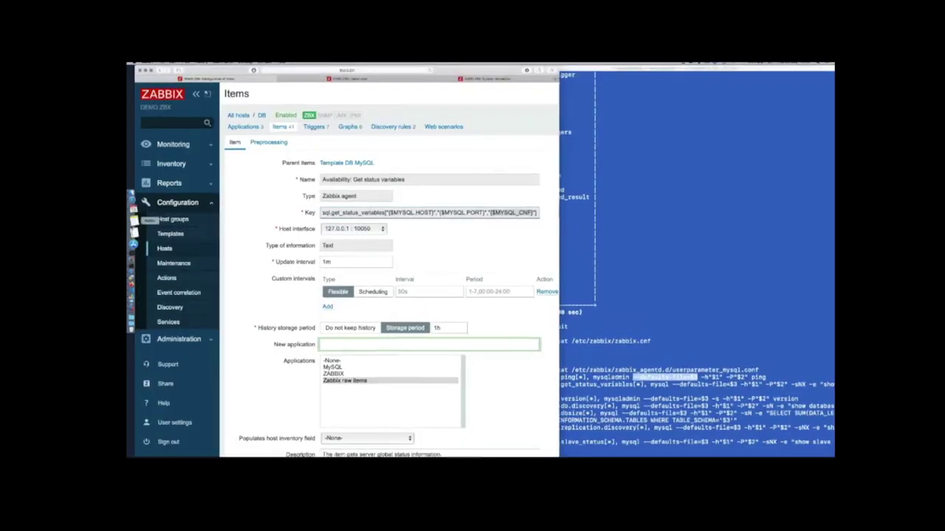
right_click(134, 209)
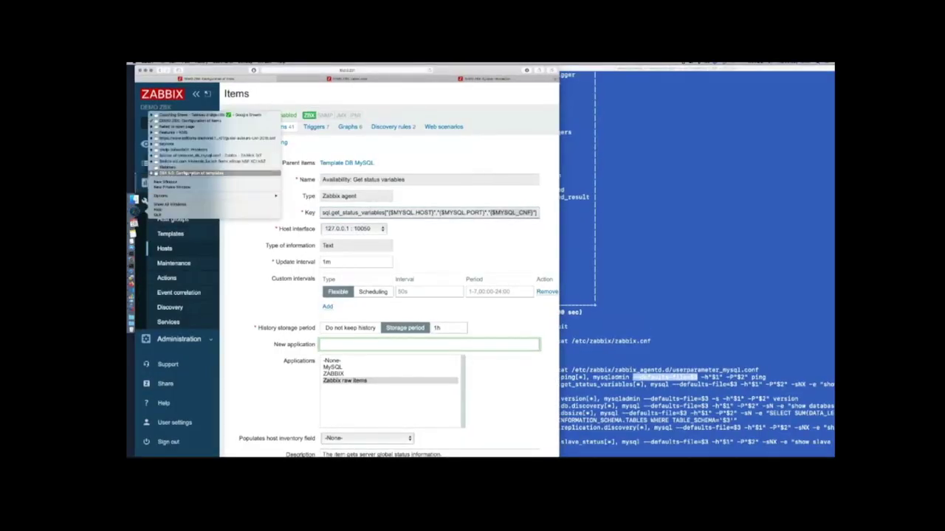